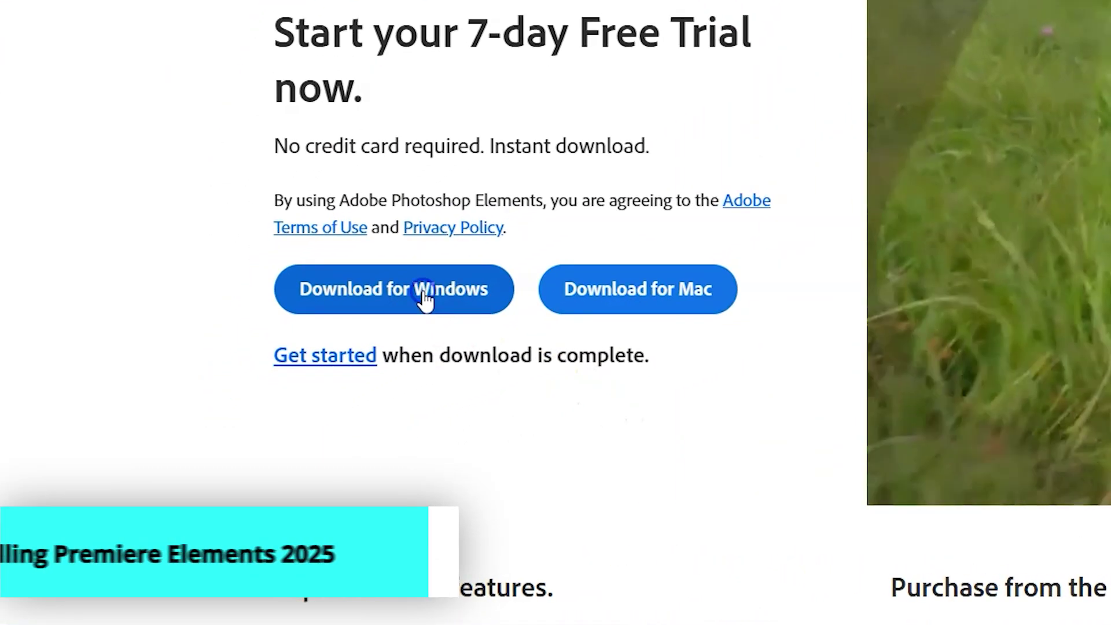
Step: Download the Premiere Elements 2025 Windows installer from Adobe.com and launch it from Edge's downloads
left_click(426, 300)
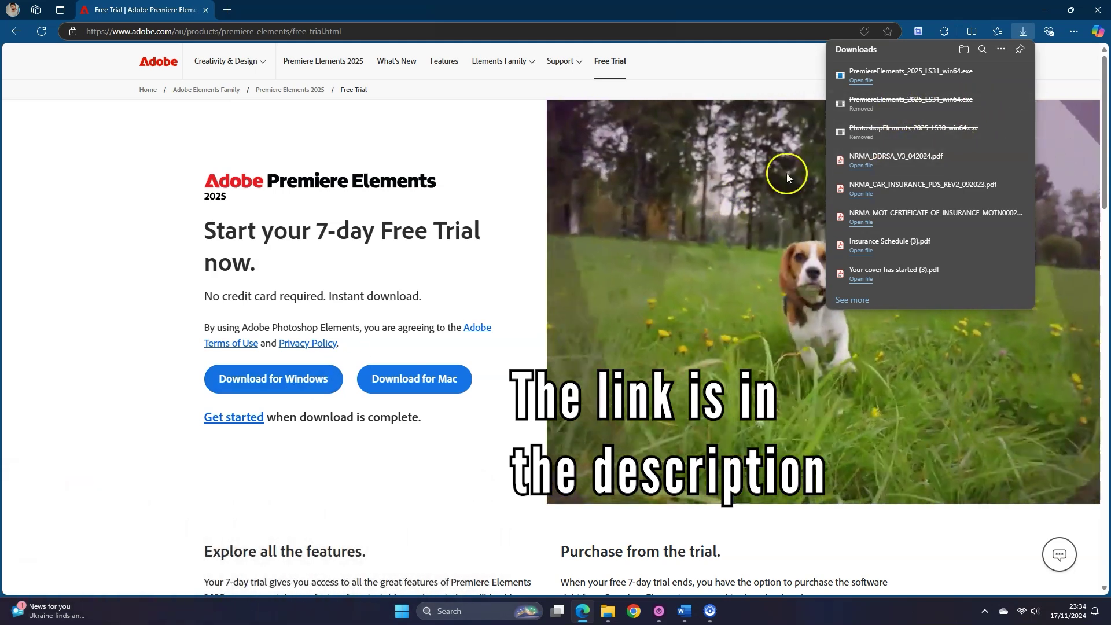
left_click(866, 84)
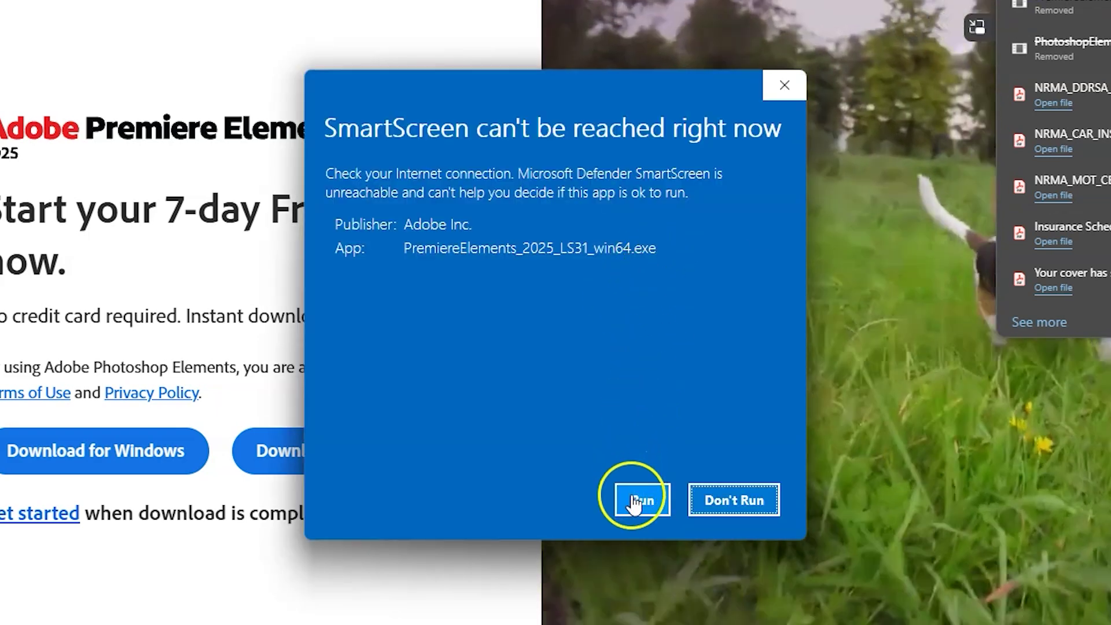
Step: Run the installer past SmartScreen and install with the default language and location
left_click(635, 501)
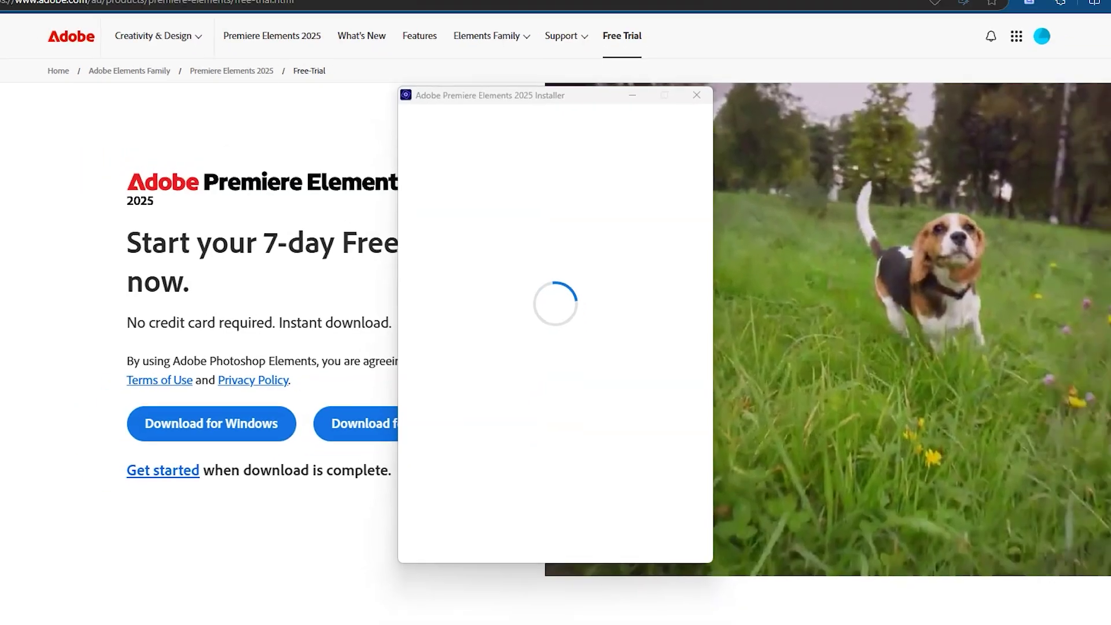
left_click(489, 466)
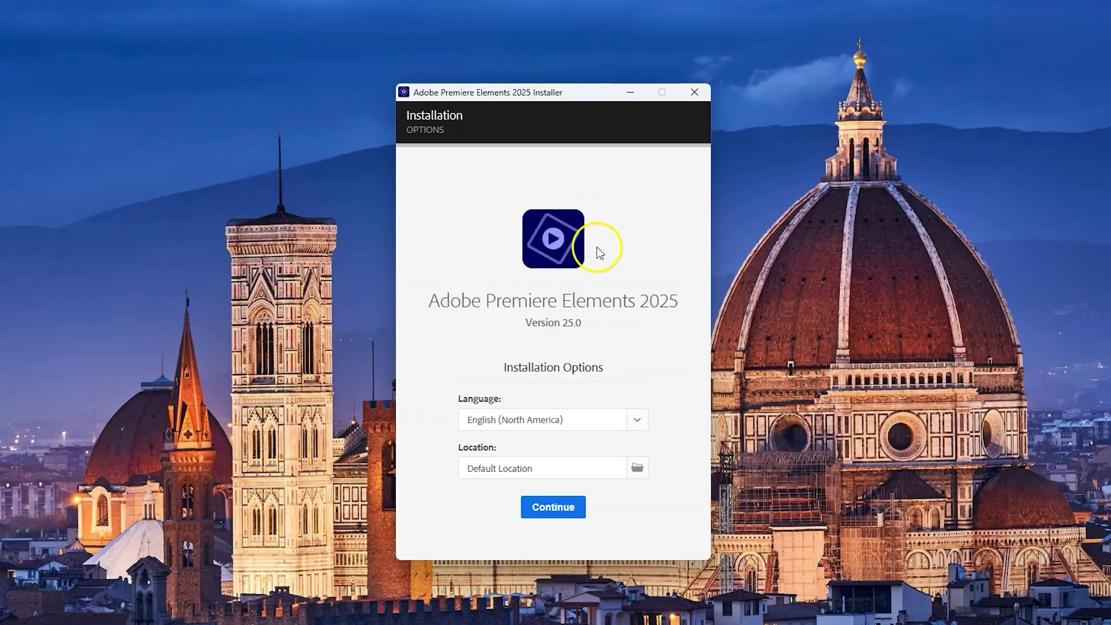
left_click(552, 508)
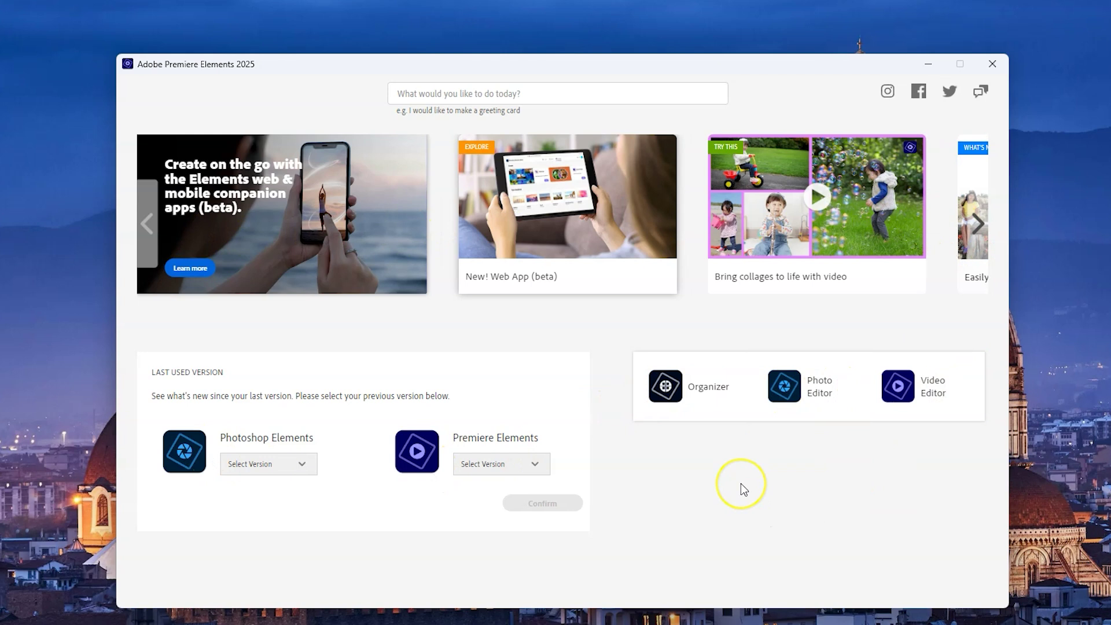
Step: Open the Video Editor, accept the welcome notice and start the 7-day free trial
left_click(899, 389)
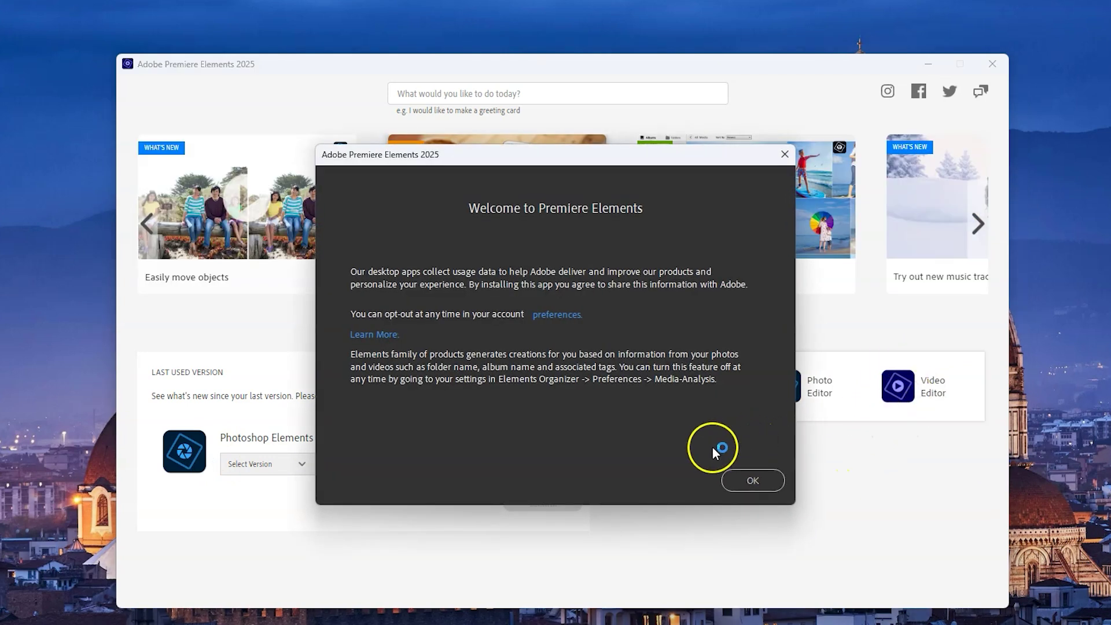
left_click(742, 484)
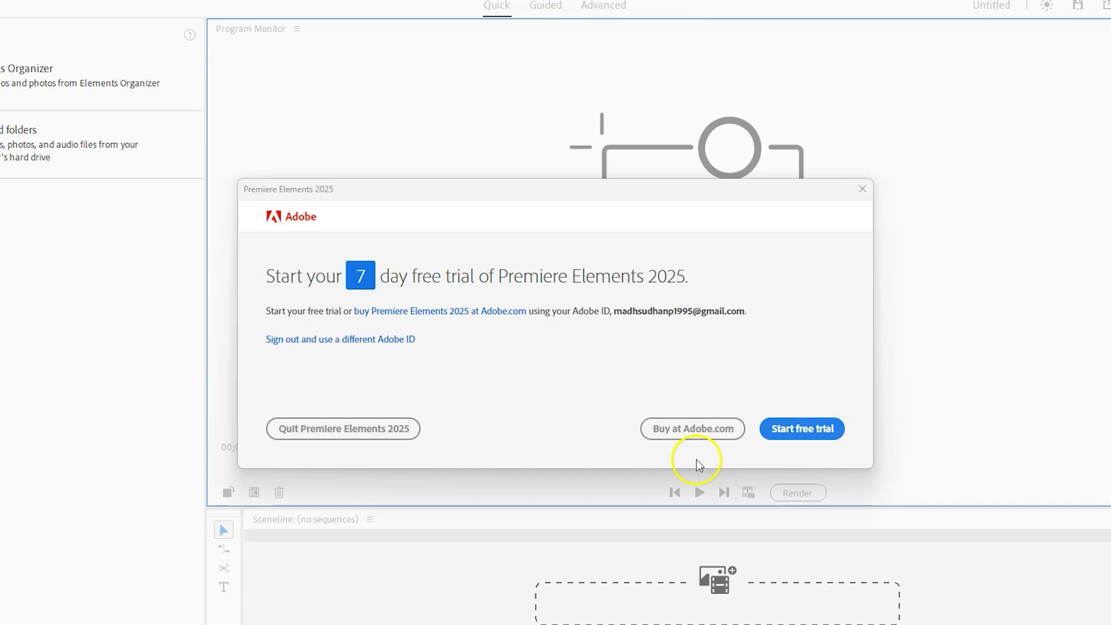
left_click(798, 437)
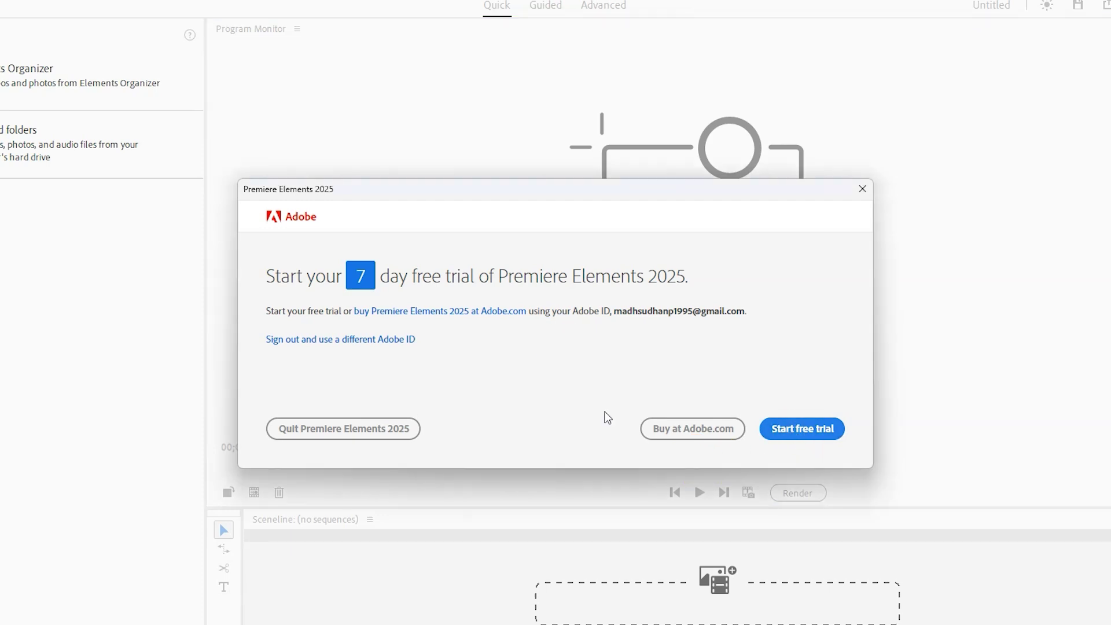
left_click(578, 220)
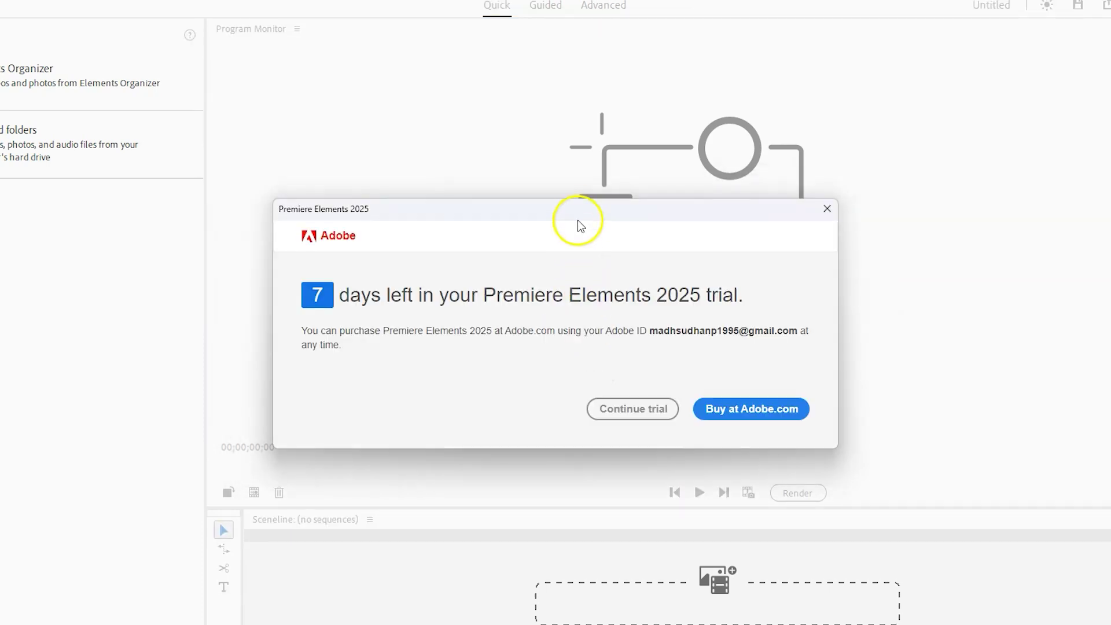
left_click(579, 209)
left_click(656, 408)
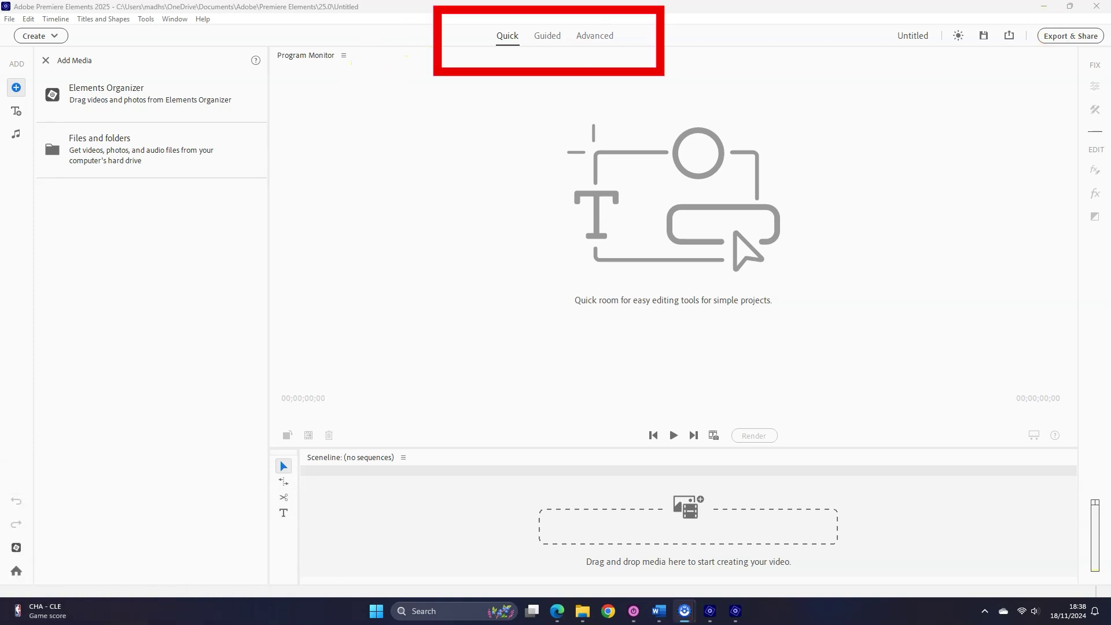
Step: Browse the Guided room's titles tutorial, then switch to the Advanced room in dark mode
left_click(539, 40)
left_click(551, 38)
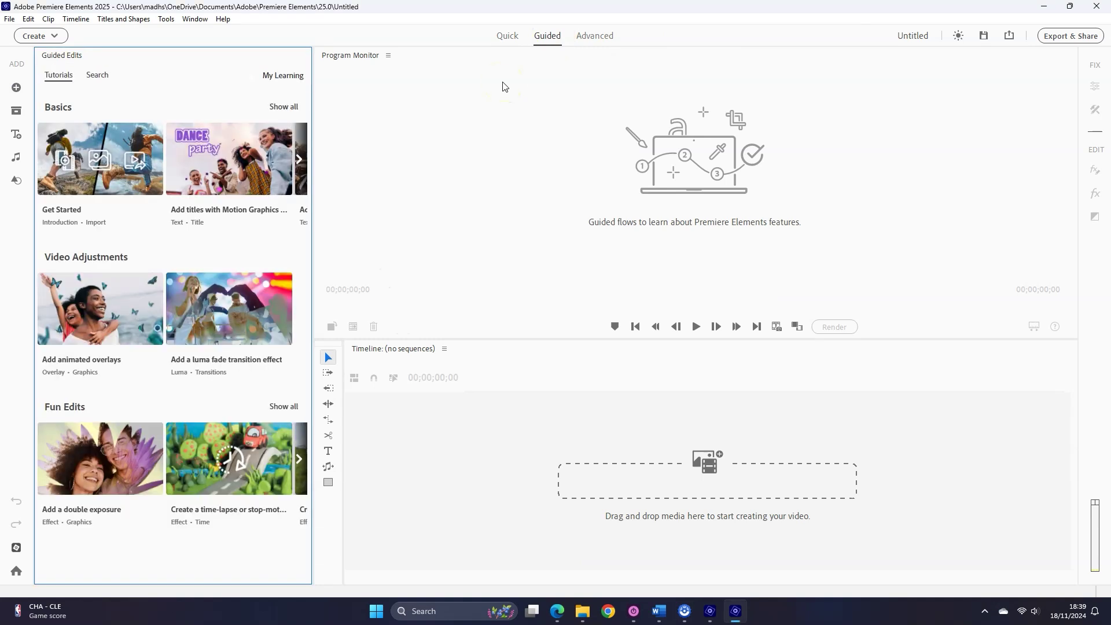
mouse_move(245, 168)
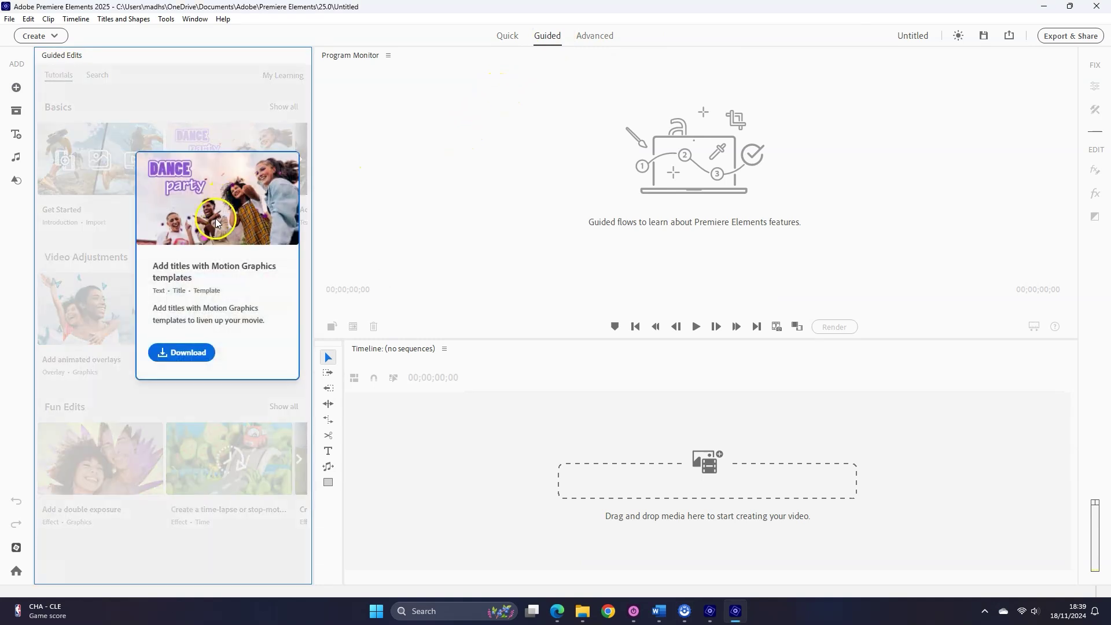
left_click(93, 176)
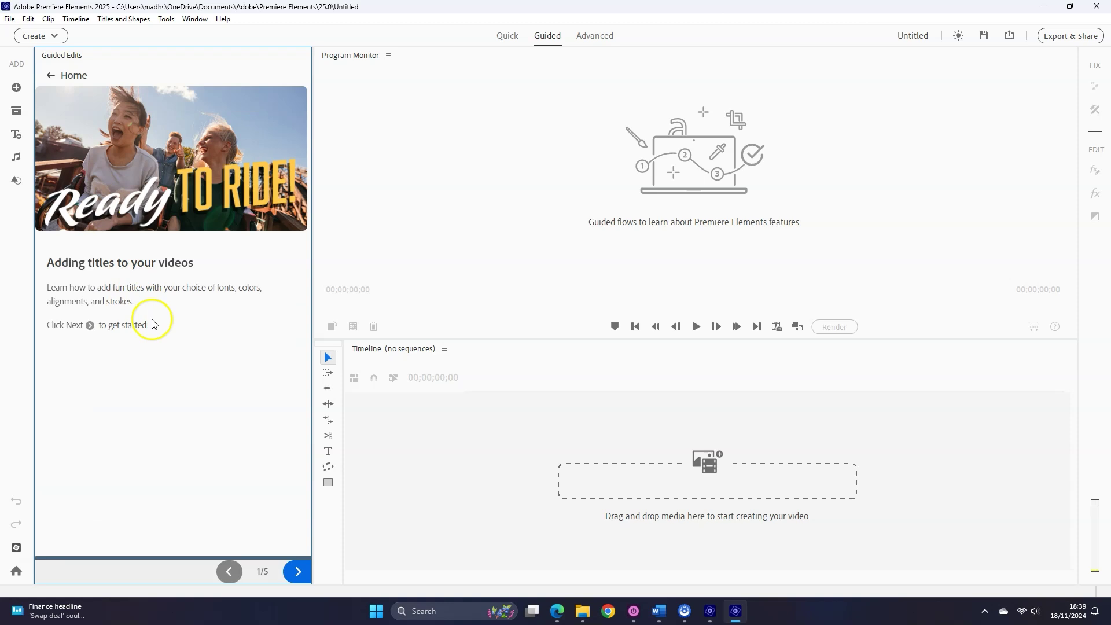
left_click(300, 570)
left_click(592, 36)
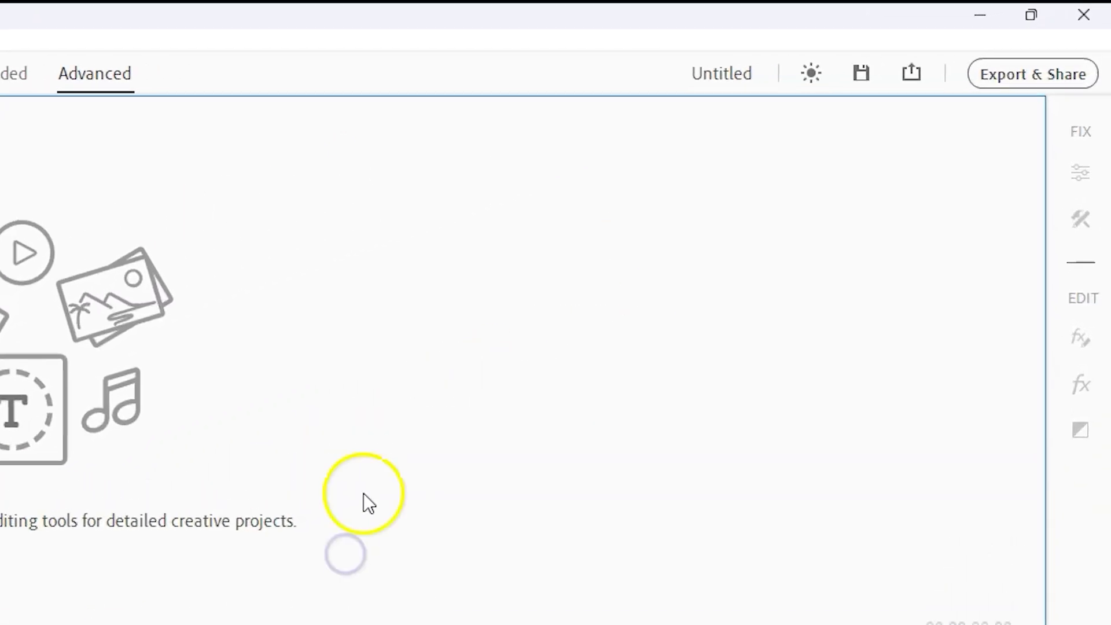
left_click(798, 78)
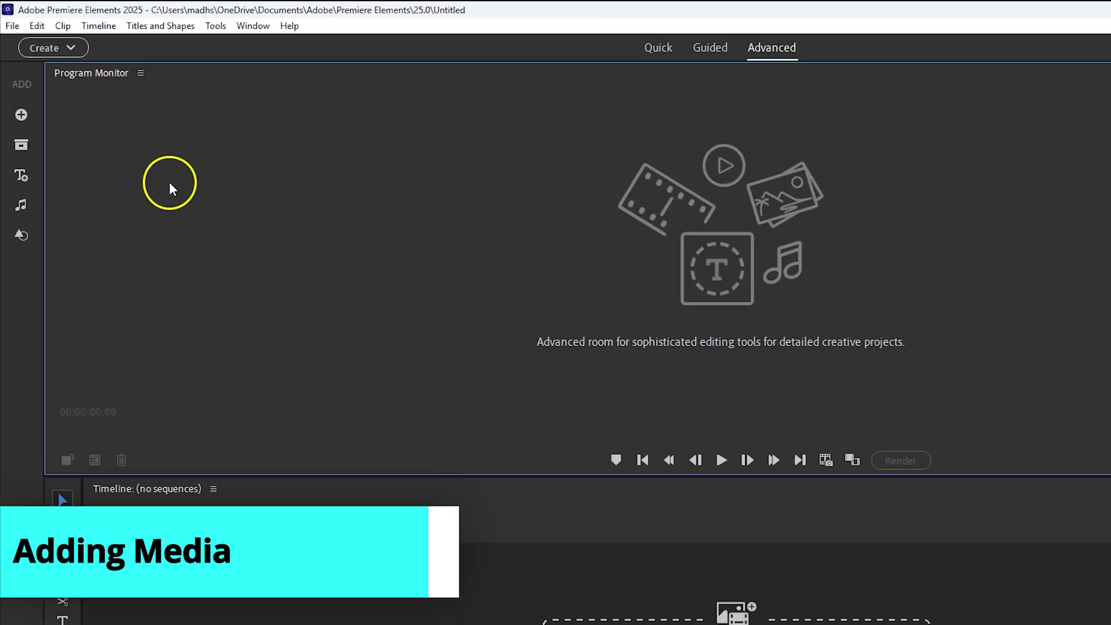
Step: Import the six media files from the Google Maps vs Waze folder into Project Assets
left_click(20, 119)
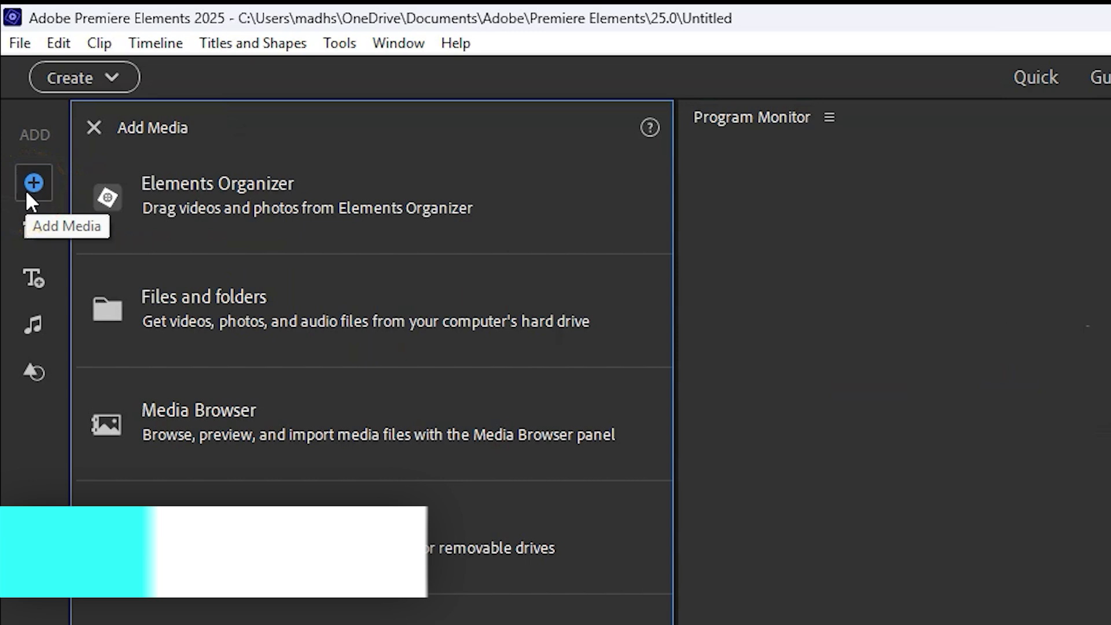
left_click(314, 347)
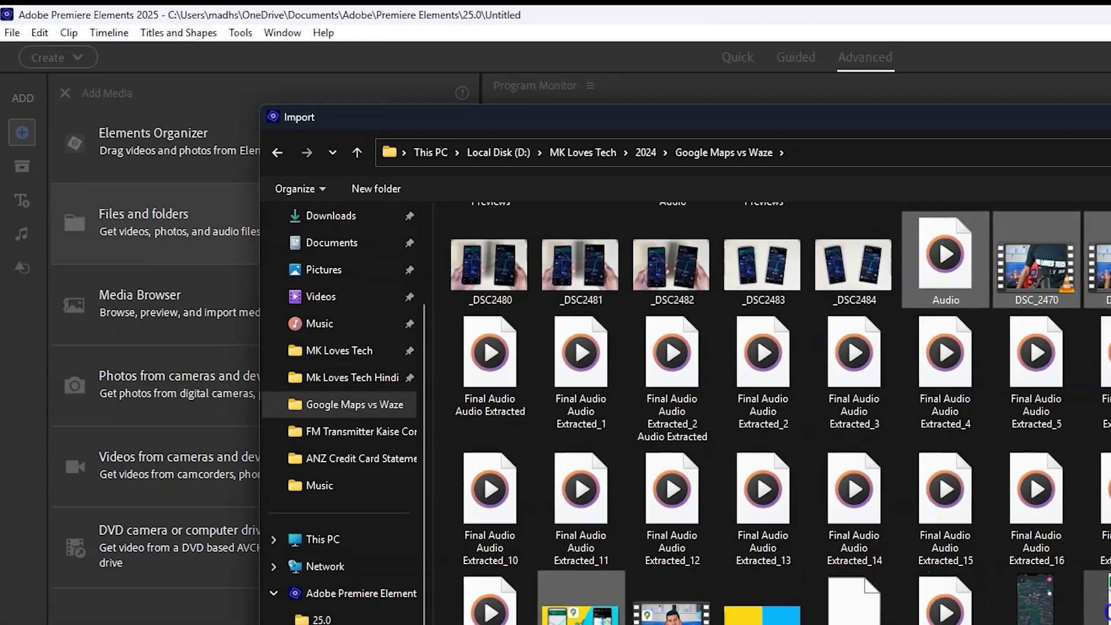
left_click(810, 446, "ctrl")
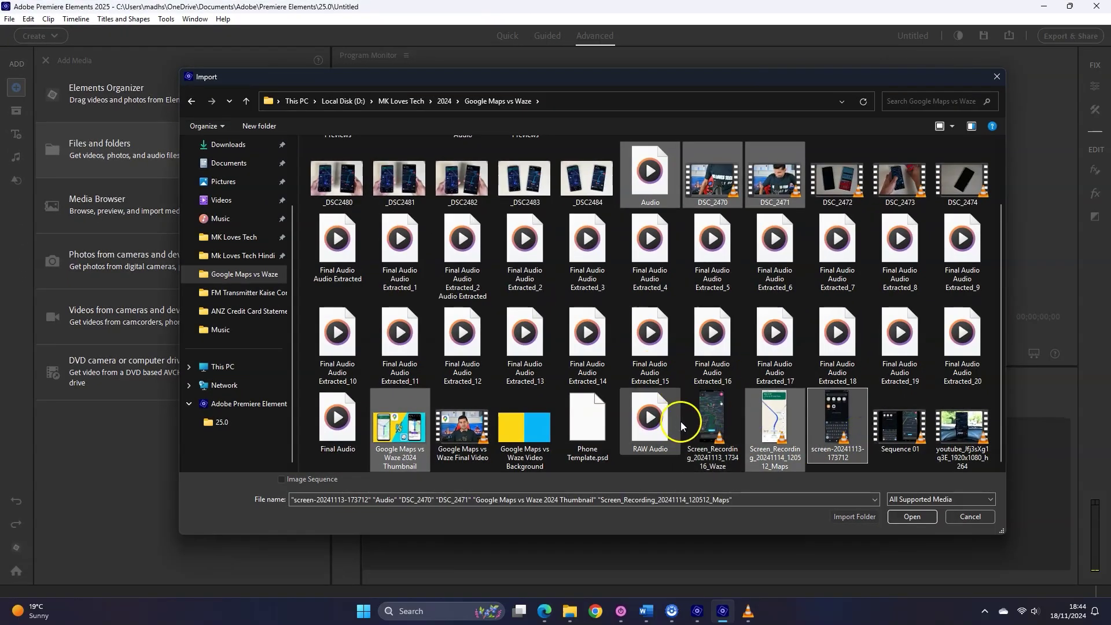
scroll(679, 424, "up", 1)
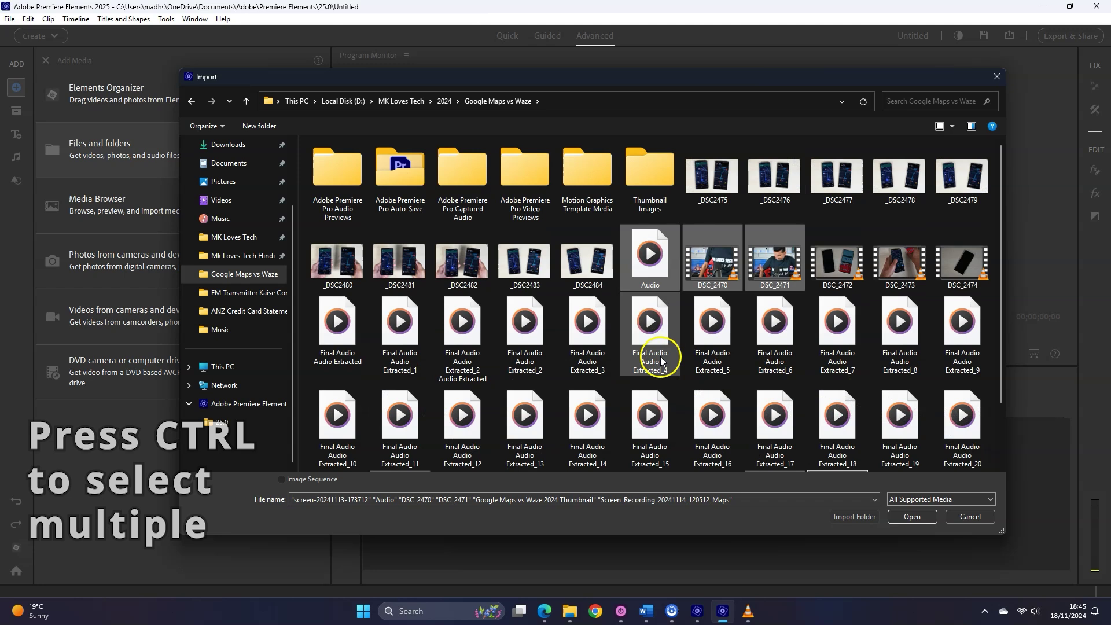
scroll(729, 409, "down", 2)
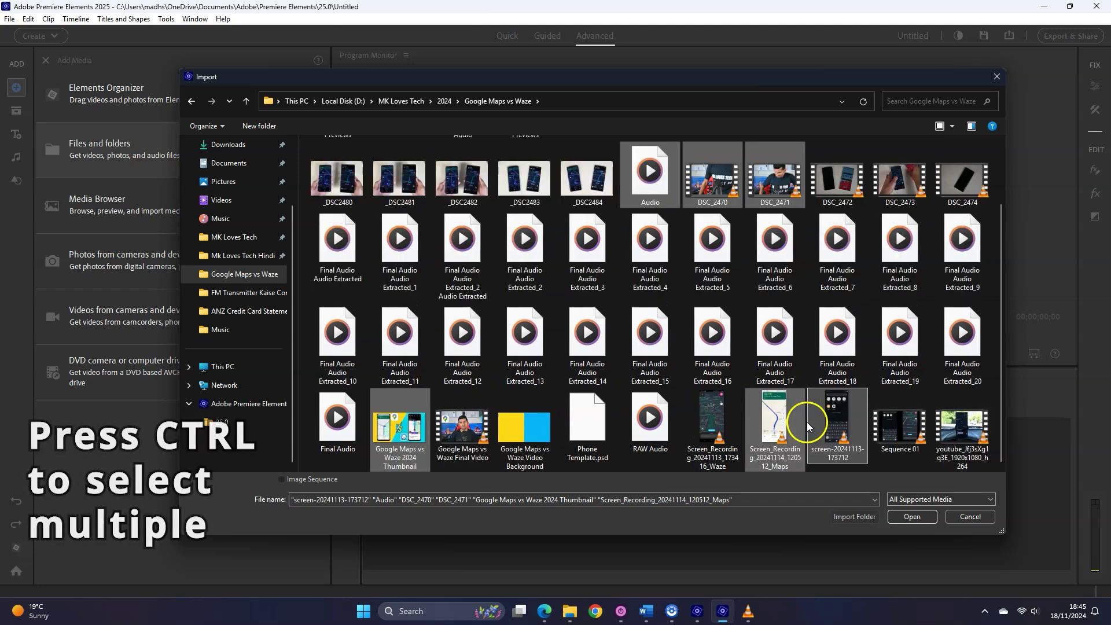
left_click(908, 515)
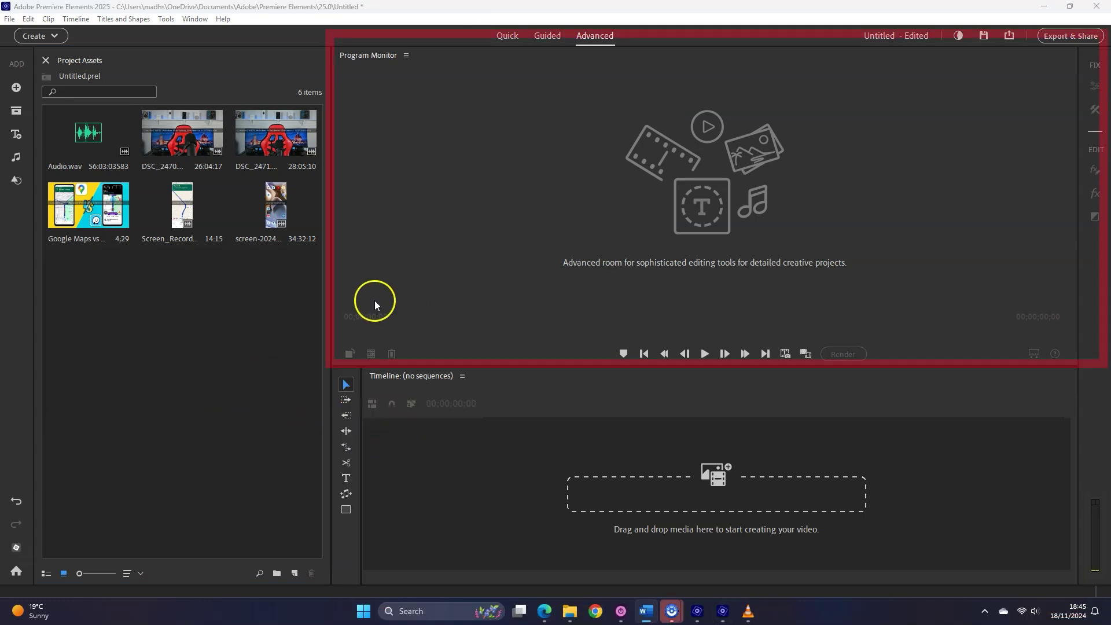
Step: Place DSC_2470 on the timeline, then delete its video and audio clips
left_click(183, 143)
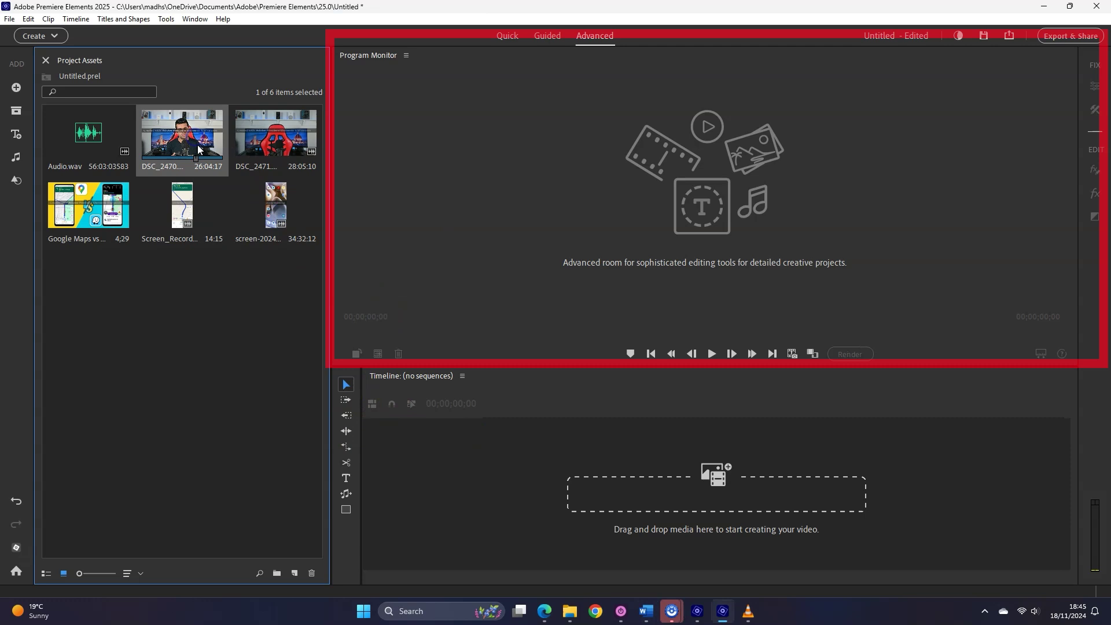
left_click_drag(191, 149, 464, 506)
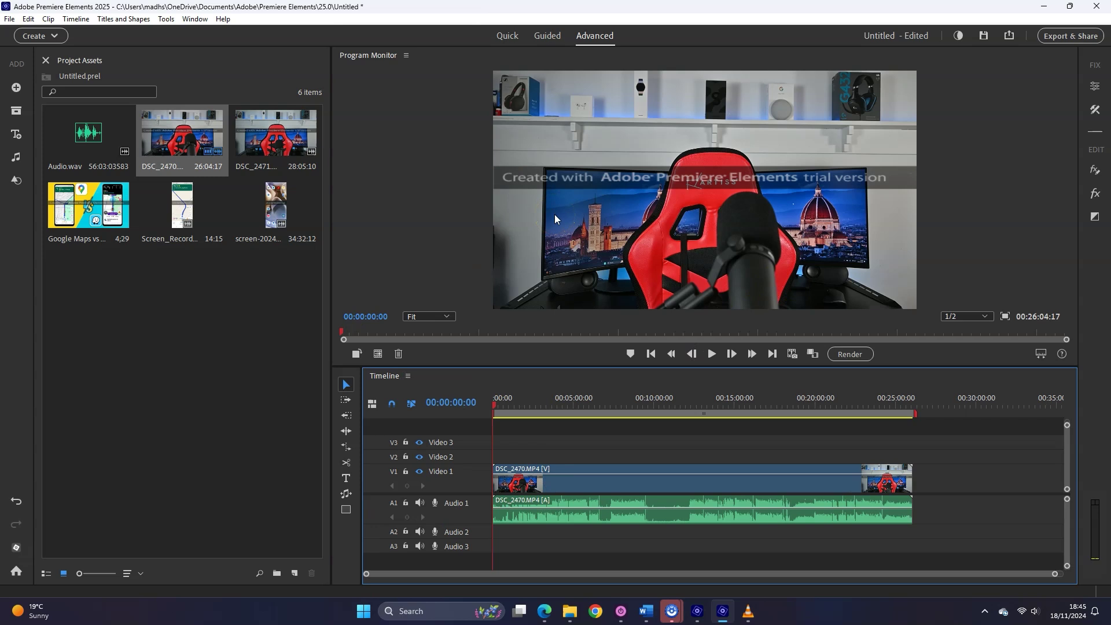
left_click(593, 168)
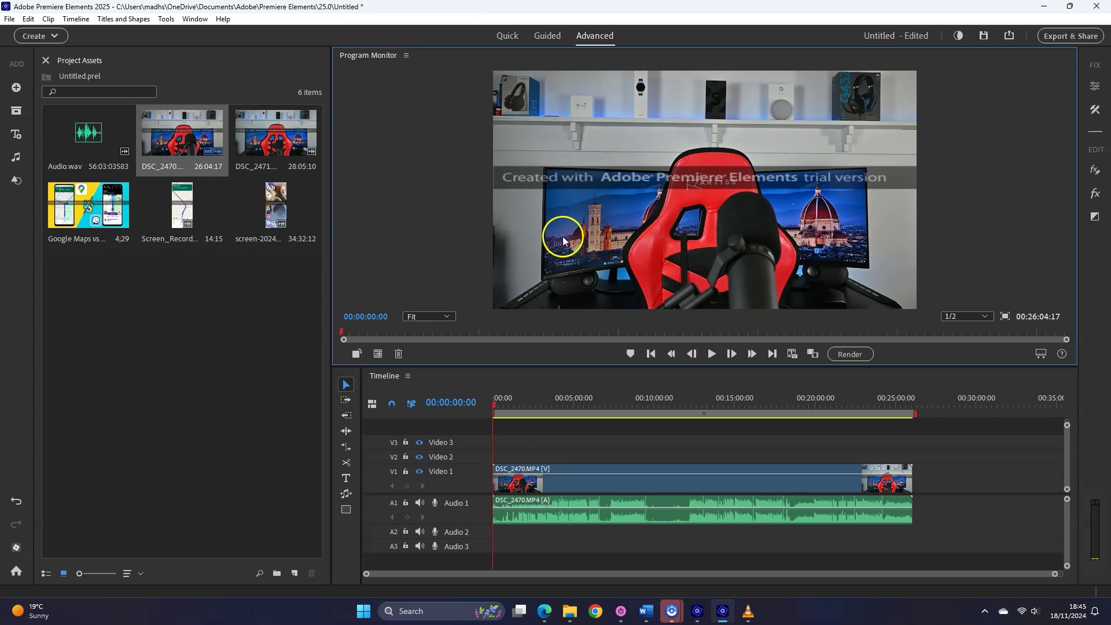
left_click_drag(568, 438, 593, 551)
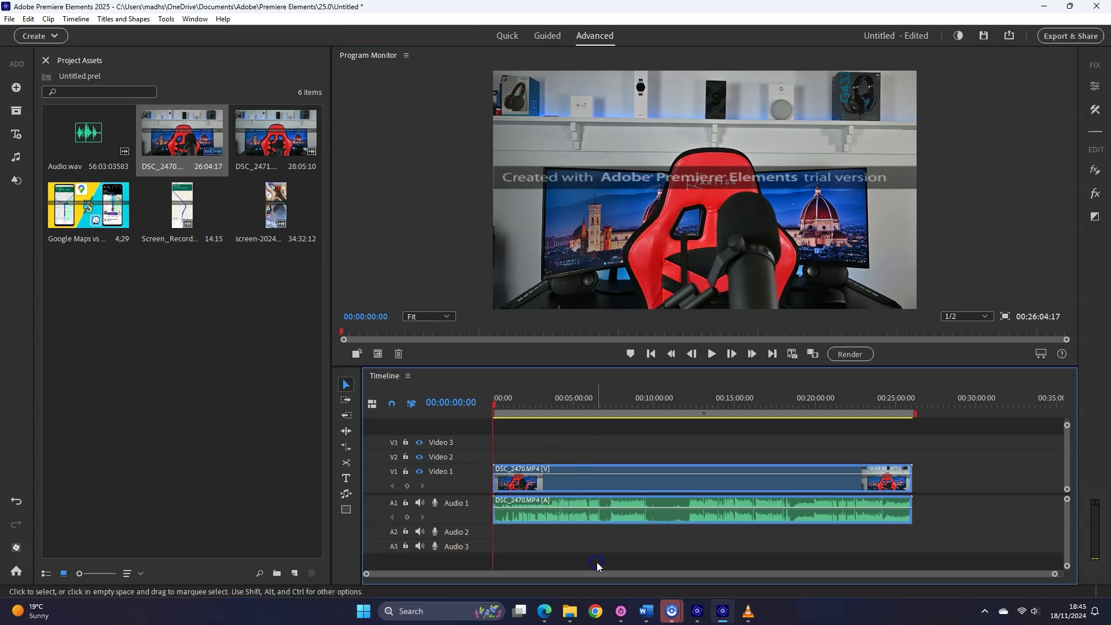
key("Delete")
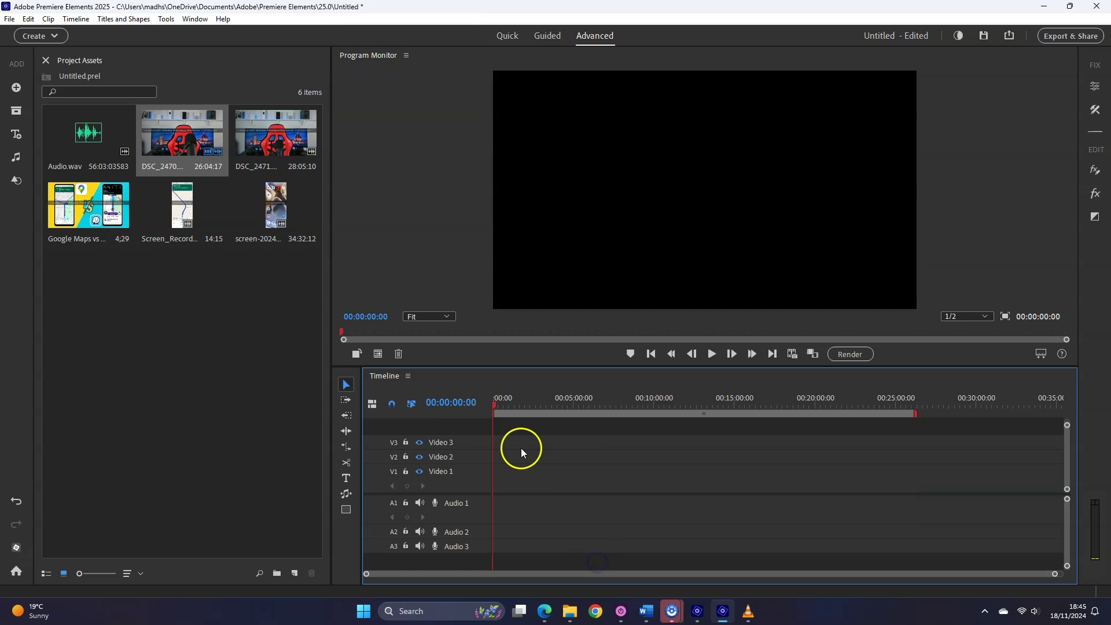
left_click(271, 207)
left_click_drag(344, 300, 475, 495)
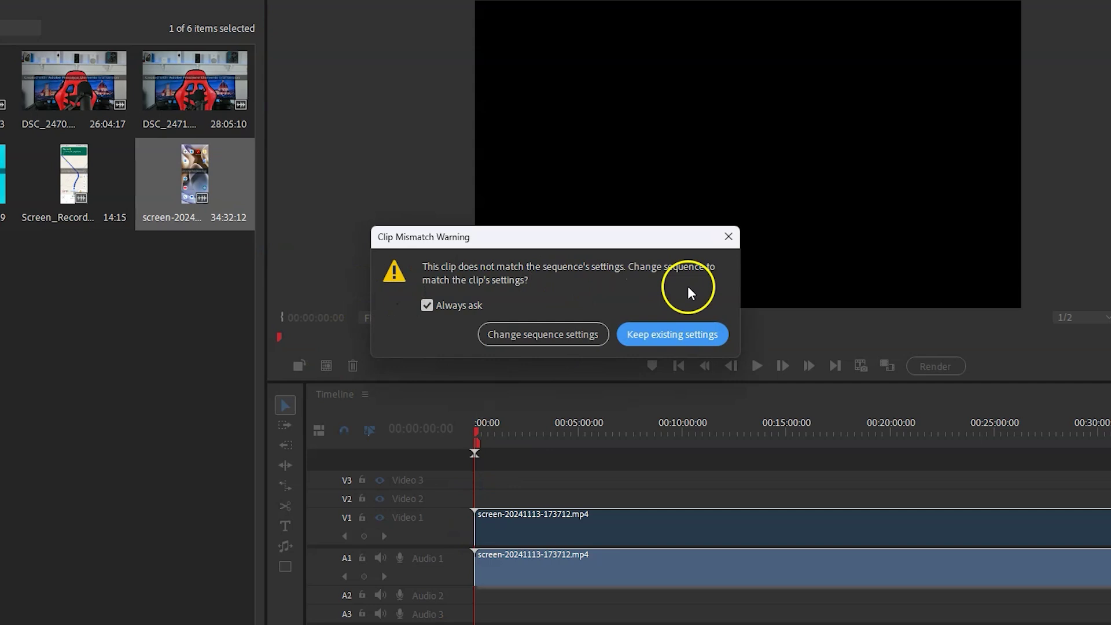
left_click(635, 336)
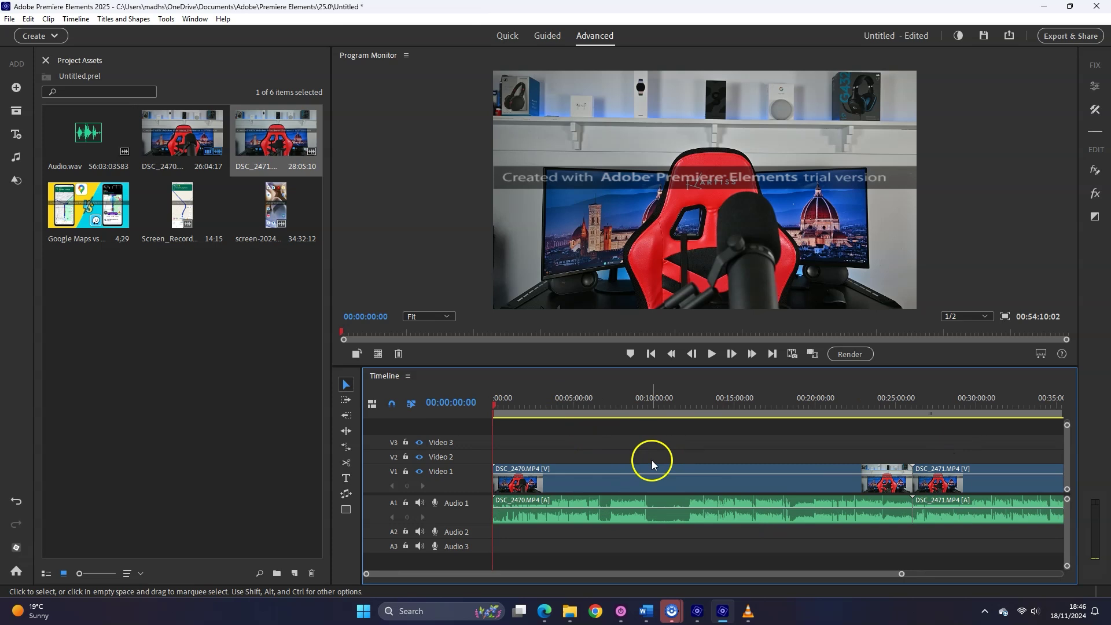
Step: Move the DSC_2470 video up to Video 2 and shift its audio between audio tracks
scroll(651, 458, "up", 5)
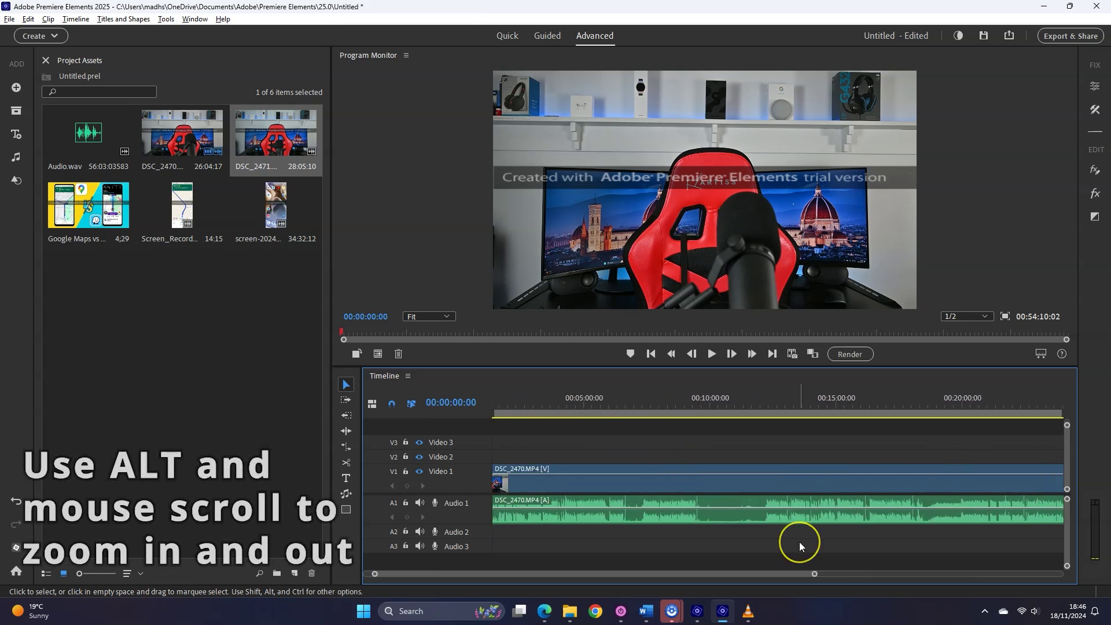
scroll(800, 541, "down", 5)
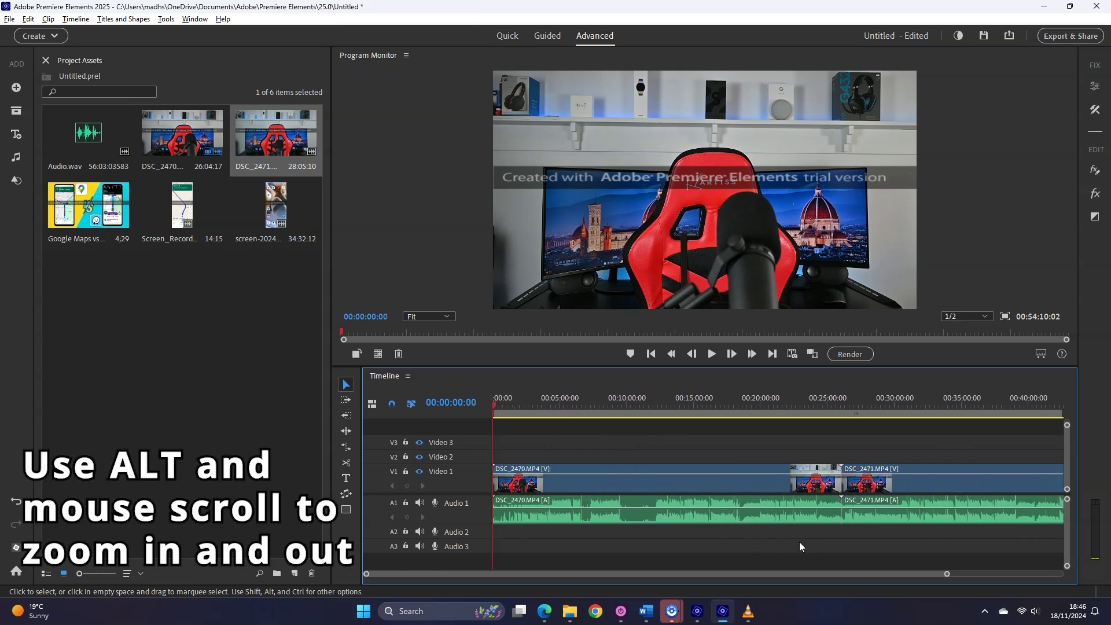
scroll(800, 542, "down", 5)
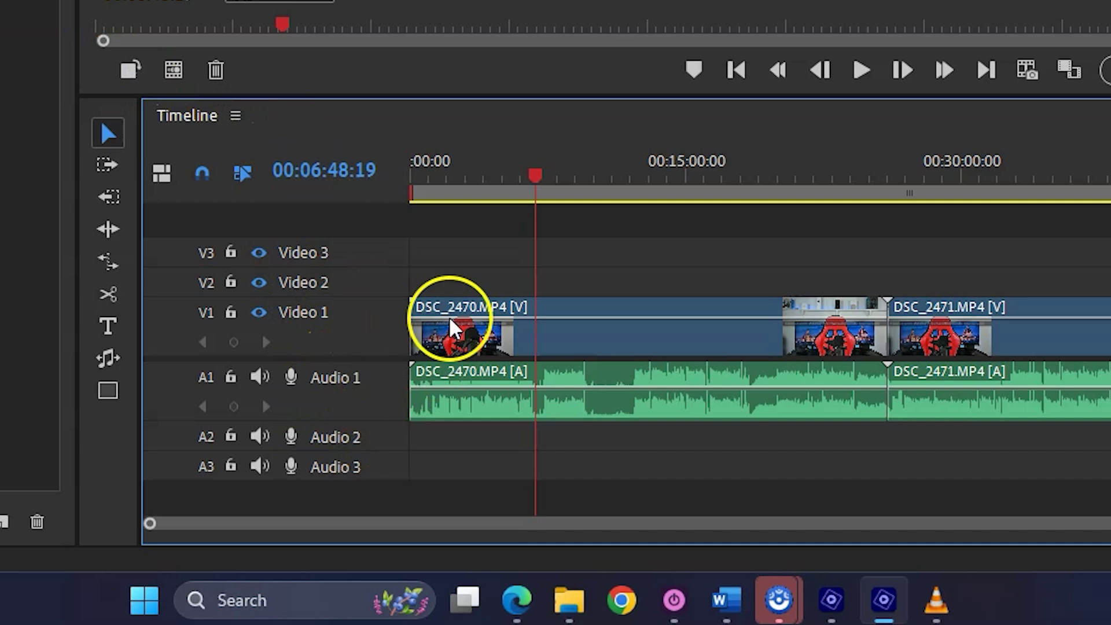
left_click_drag(455, 302, 499, 299)
left_click_drag(538, 387, 573, 394)
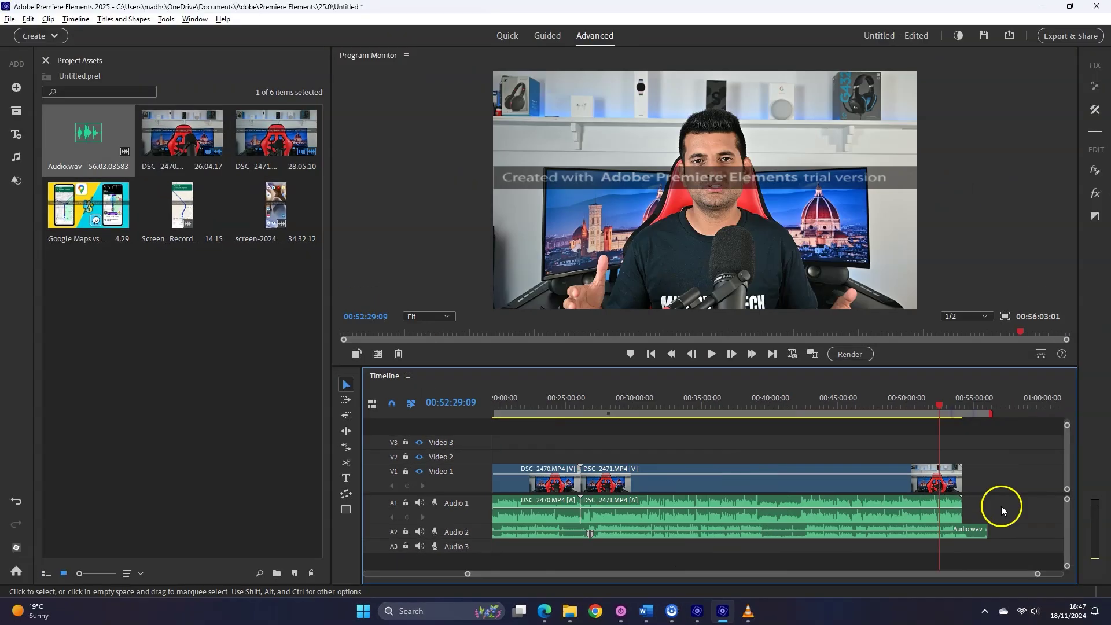
scroll(1000, 510, "up", 10)
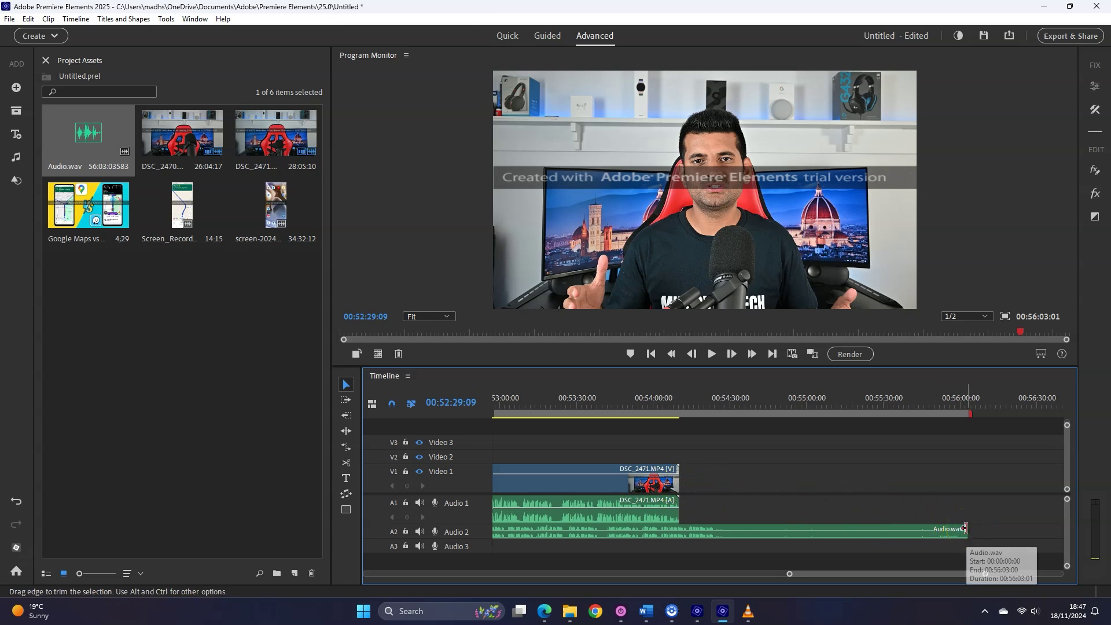
Step: Trim Audio.wav to end with the video and razor-split DSC_2470 at two points
left_click_drag(966, 529, 860, 532)
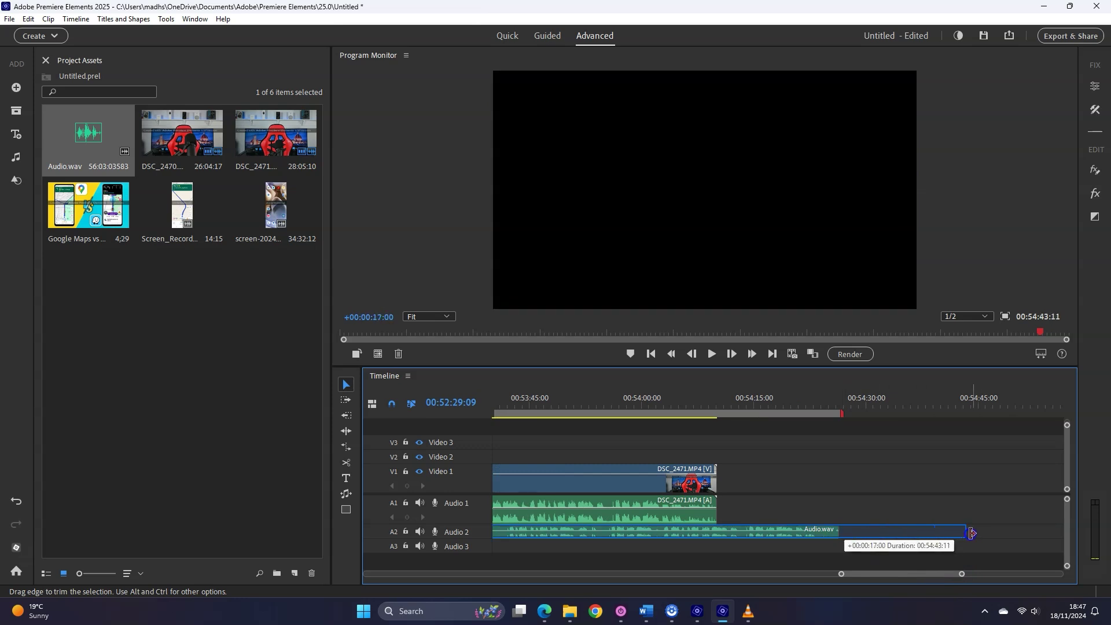
left_click_drag(972, 533, 992, 533)
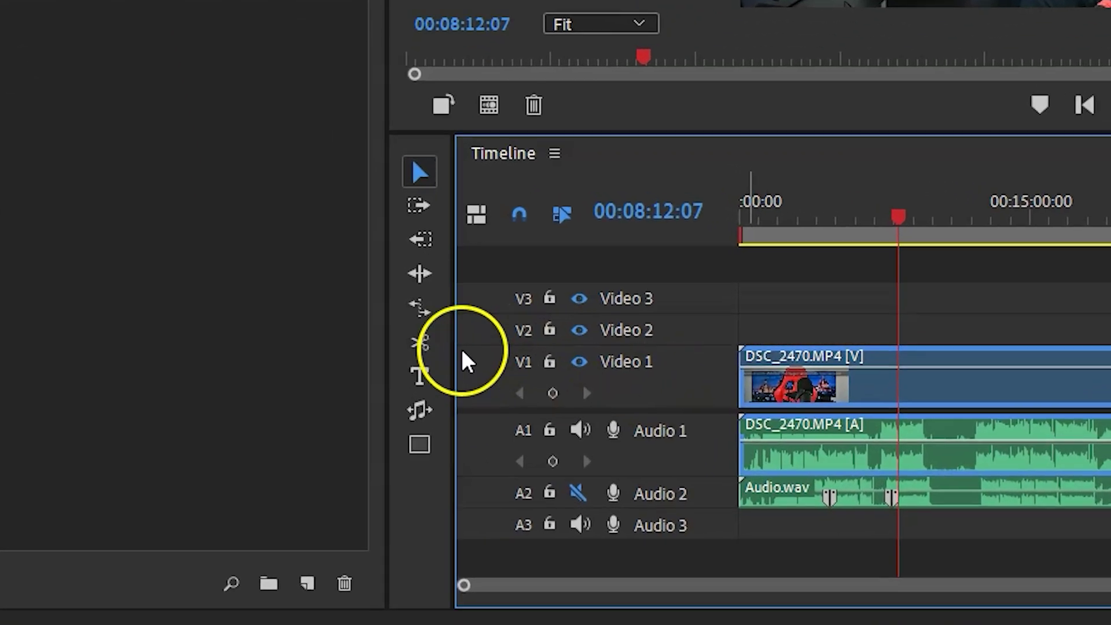
left_click(346, 462)
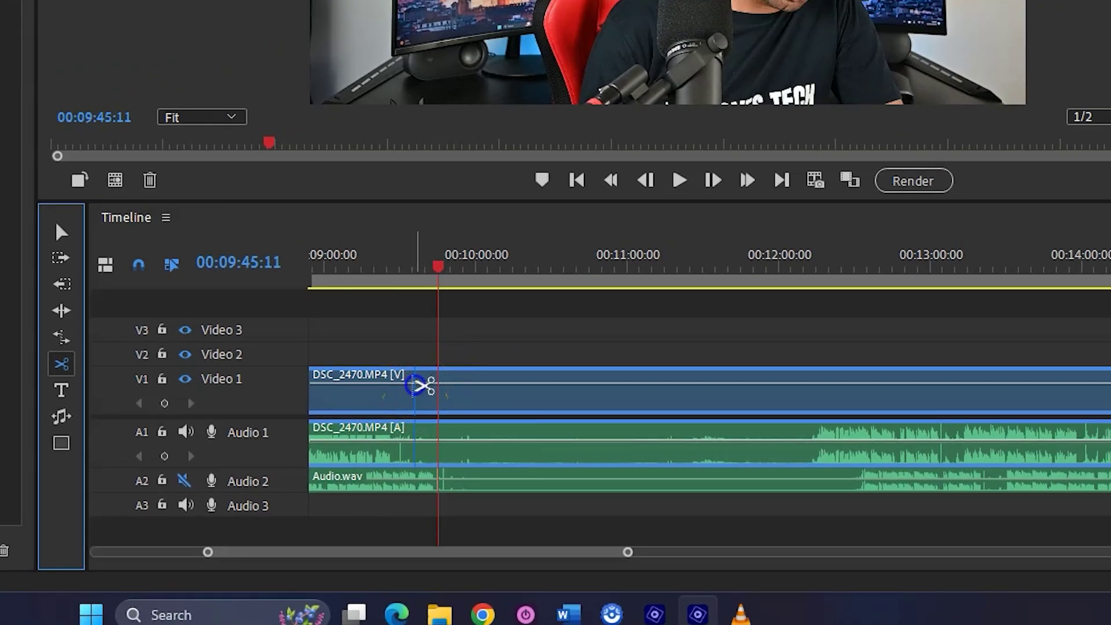
left_click(889, 359)
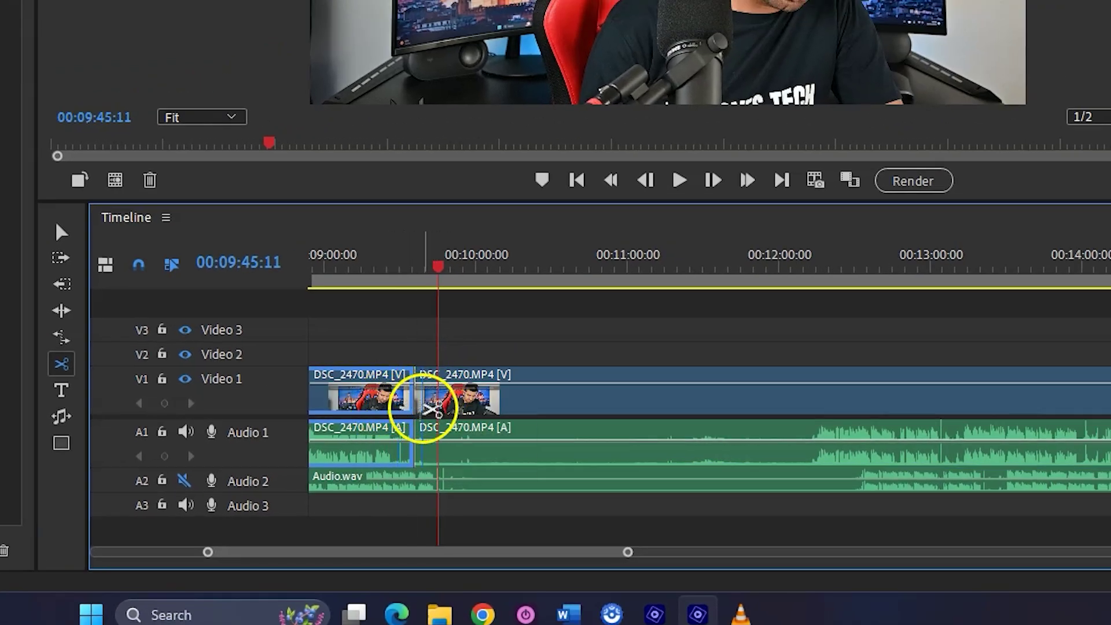
left_click(807, 409)
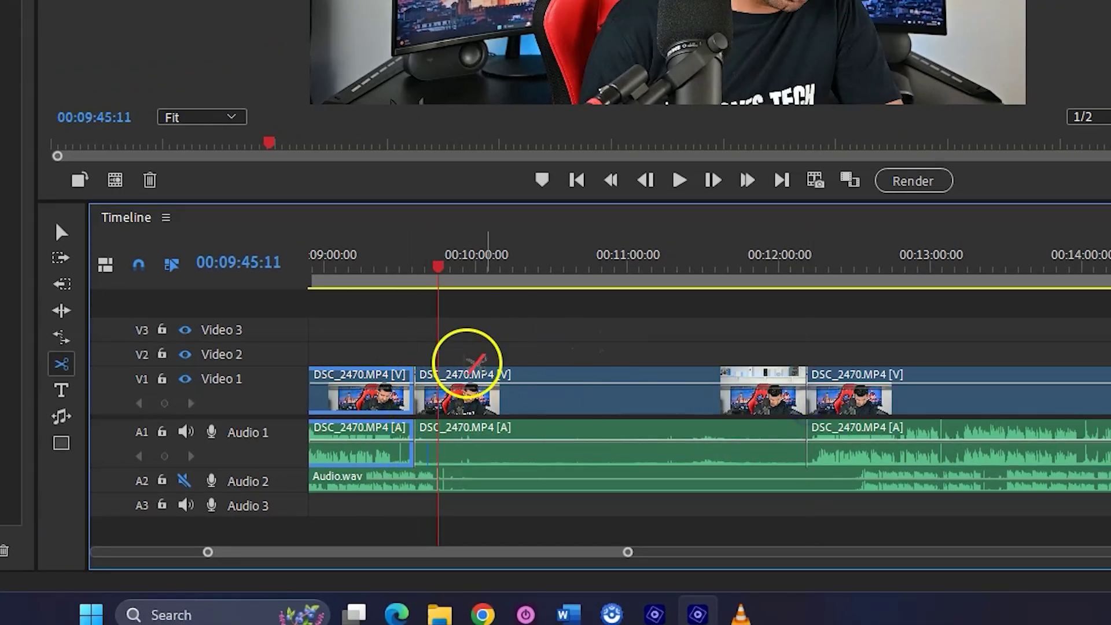
Step: Delete the cut-out middle section of DSC_2470 and slide the later clip left to close the gap
key("v")
key("minus")
left_click(543, 404)
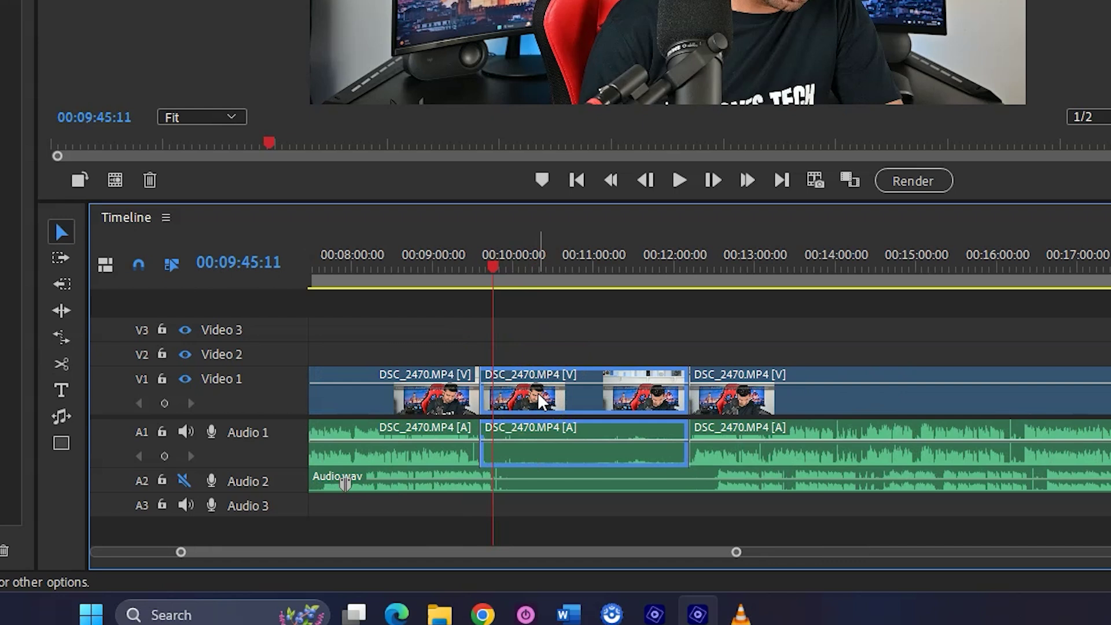
key("Delete")
left_click(544, 402)
key("Delete")
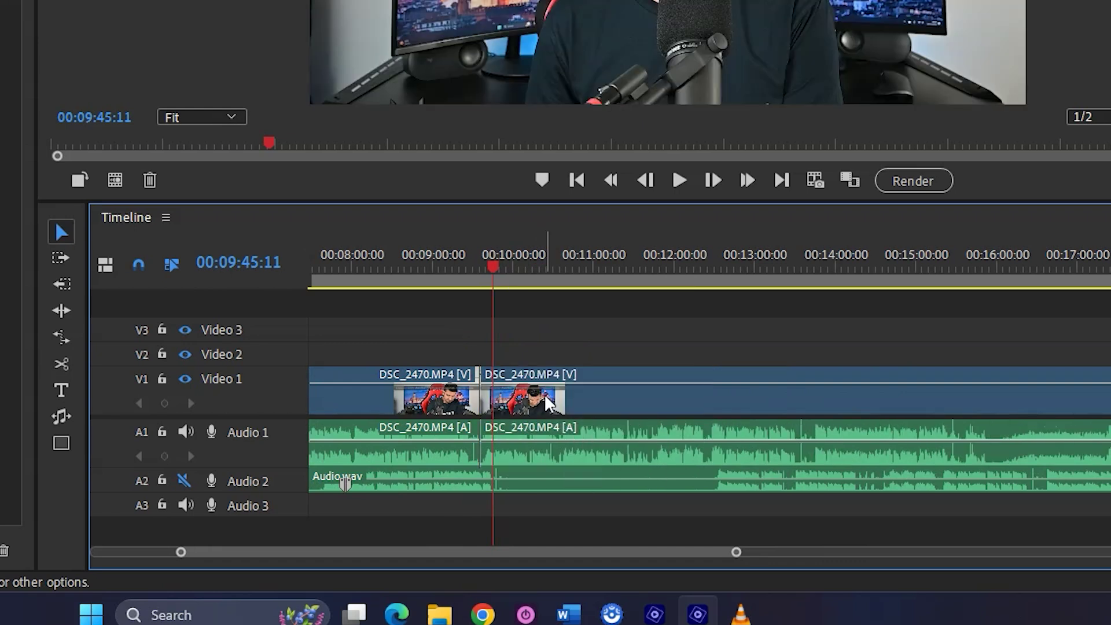
left_click(548, 406)
key("Delete")
left_click_drag(743, 412, 535, 411)
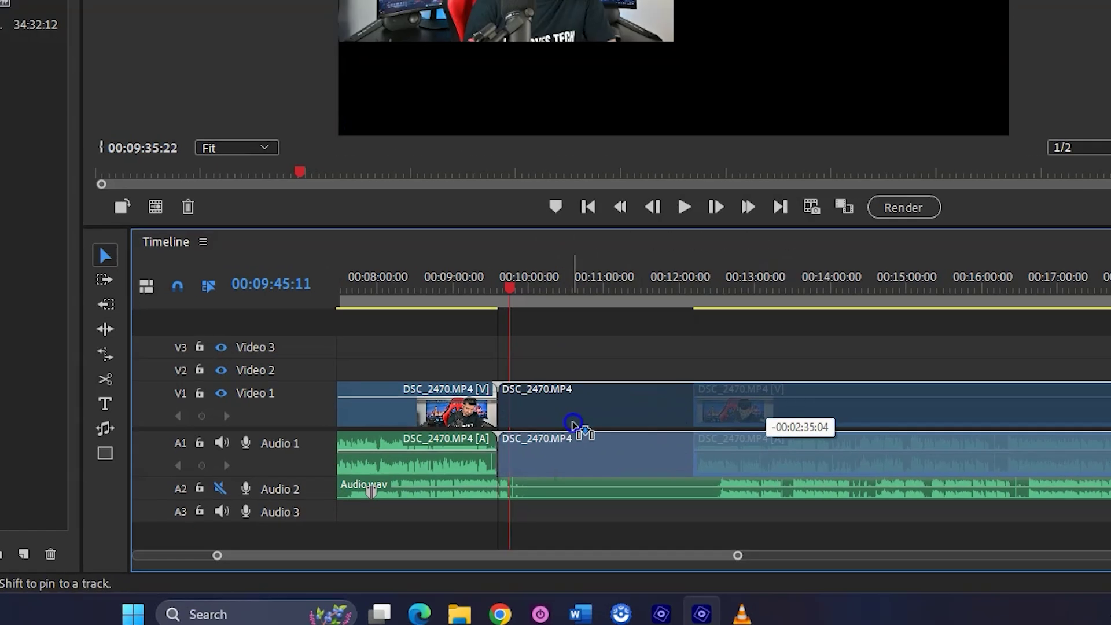
Step: Shift all earlier Video 1 clips together so the DSC_2470 clips start the timeline
key("minus")
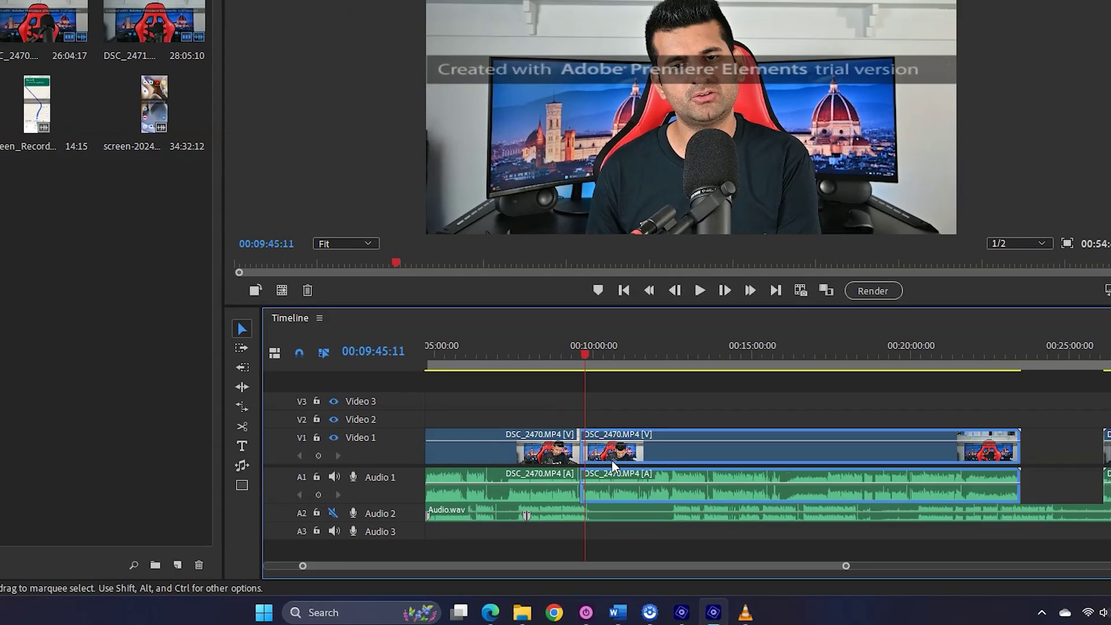
left_click(713, 459)
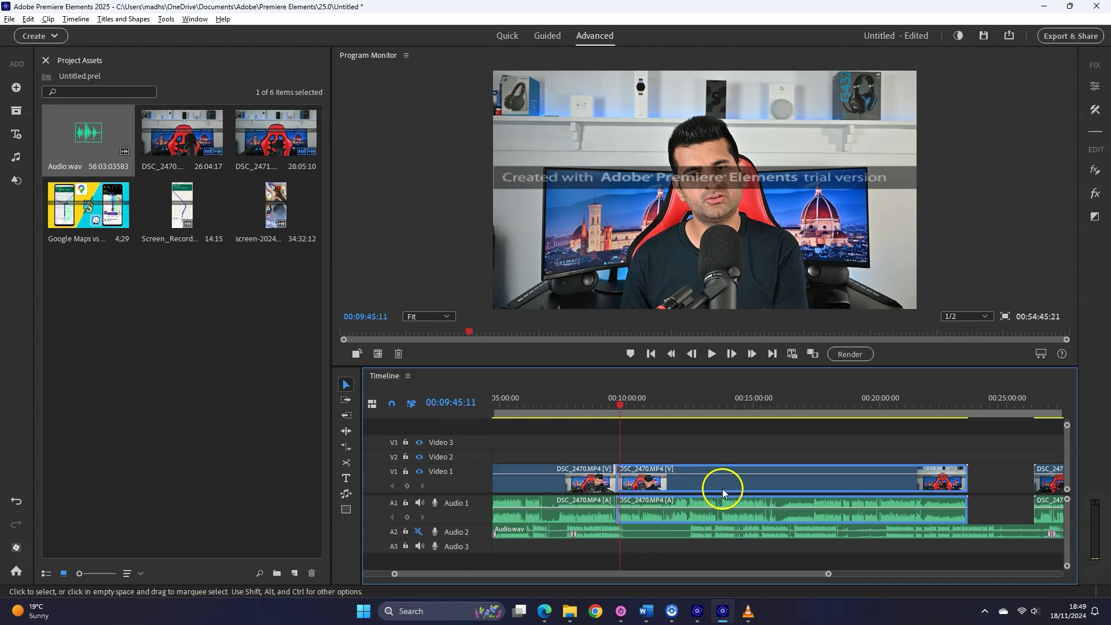
left_click(397, 432)
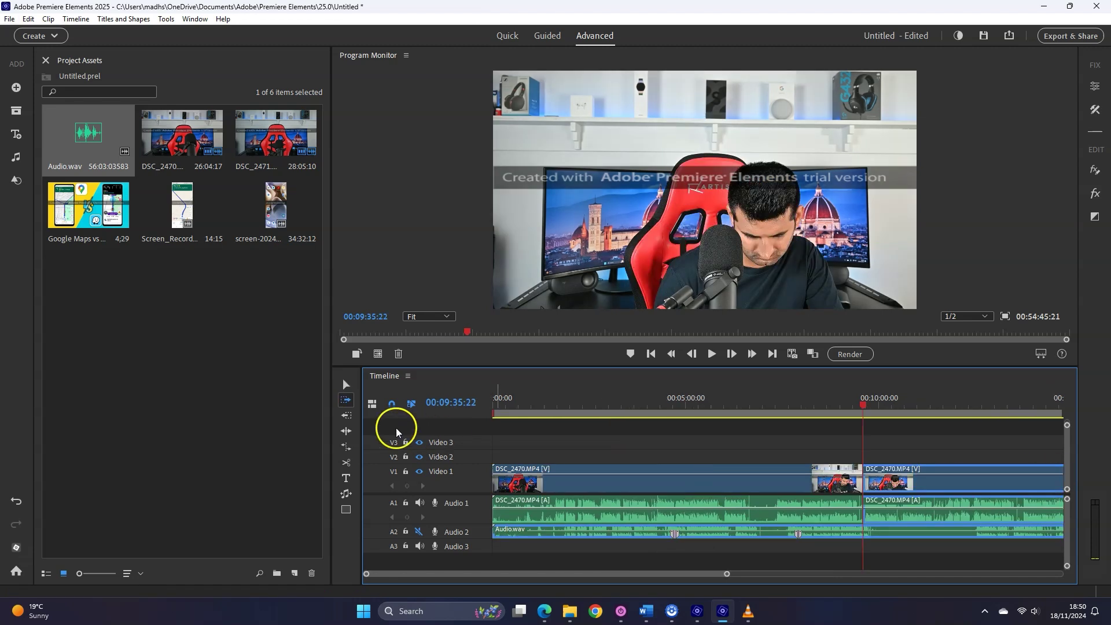
left_click(341, 420)
left_click_drag(827, 472, 828, 473)
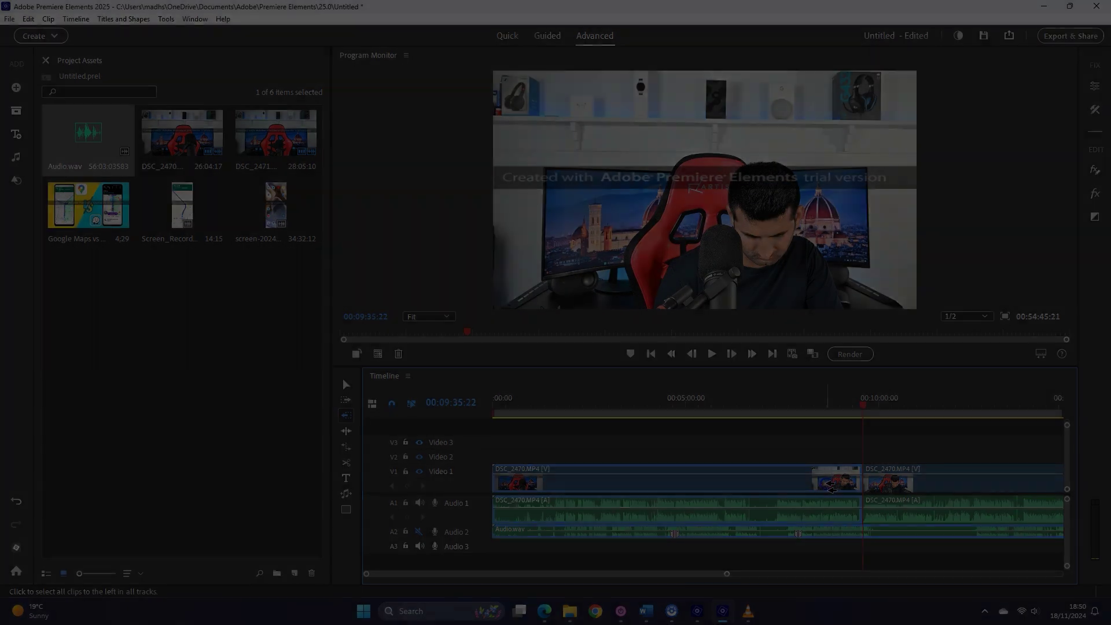
Step: In DSC_2470's Effect Controls, try then reset Position and Scale, and lower Opacity to 30%
left_click(1095, 171)
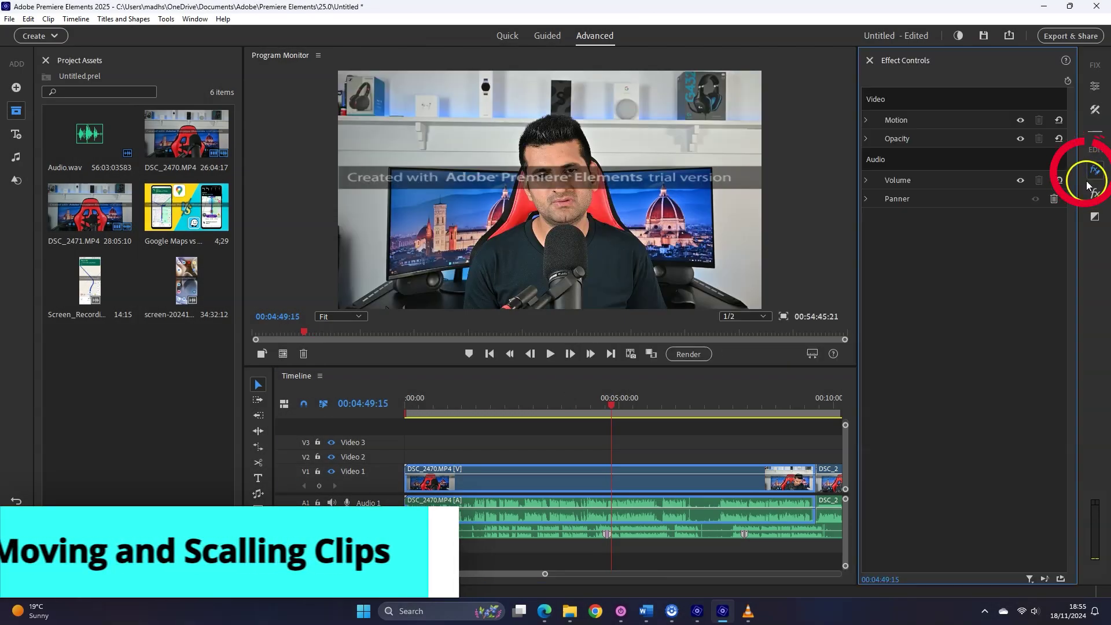
left_click(867, 121)
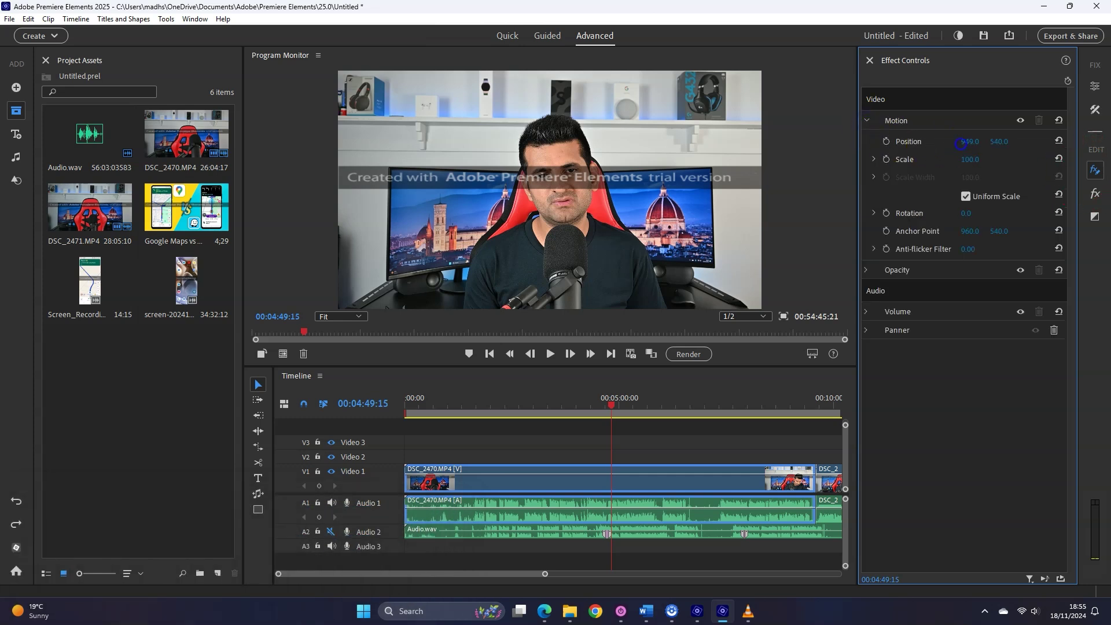
left_click_drag(961, 143, 826, 151)
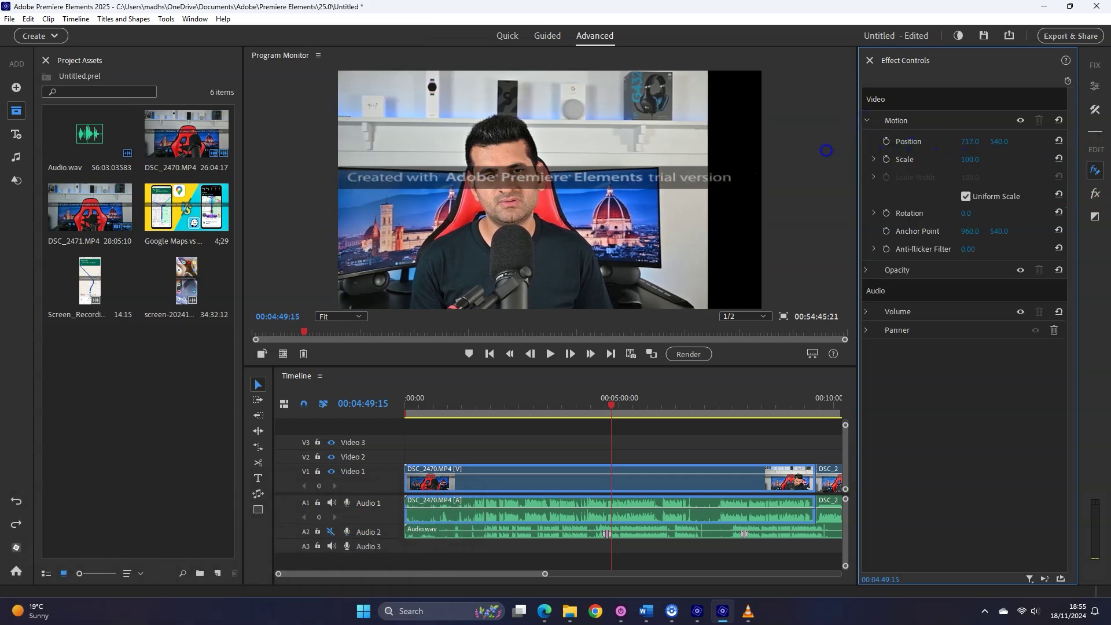
left_click_drag(996, 147, 949, 144)
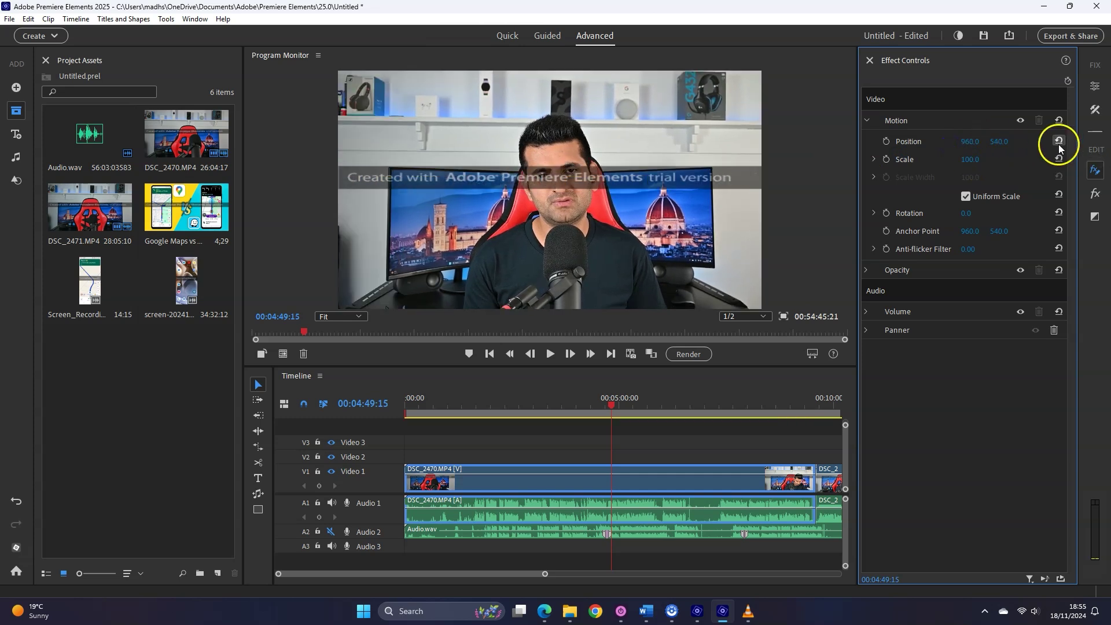
left_click_drag(971, 165, 971, 164)
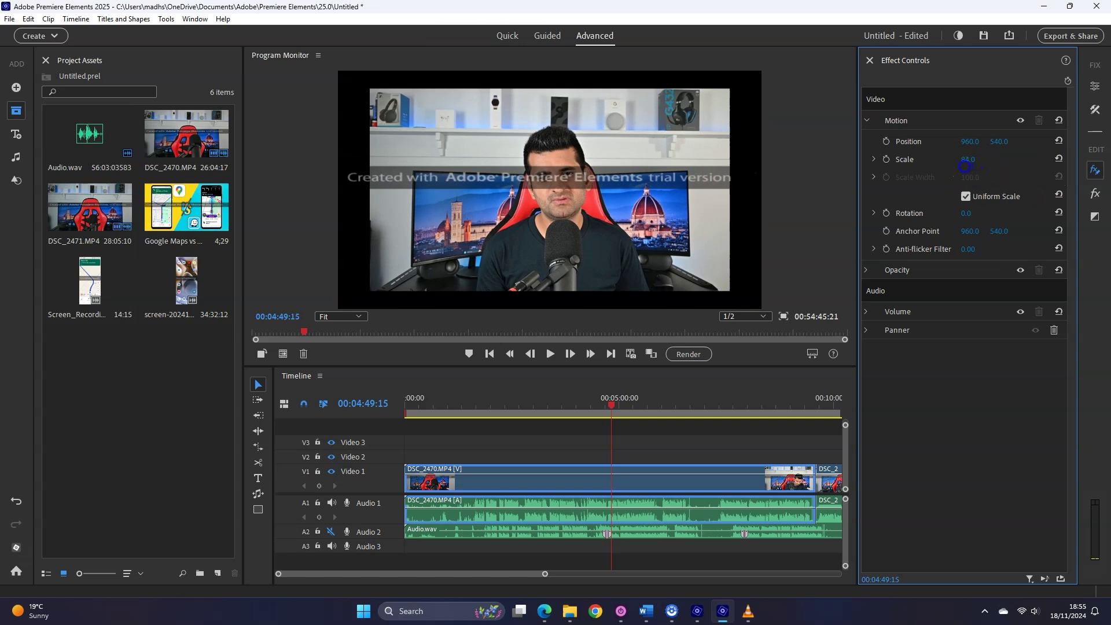
left_click(1059, 159)
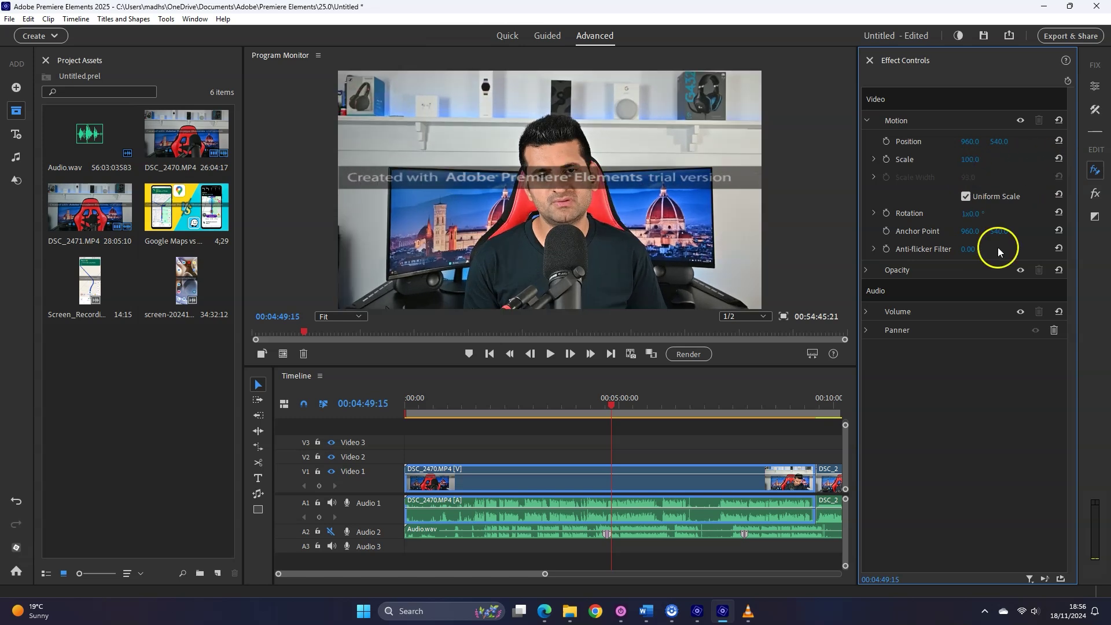
left_click(869, 270)
left_click_drag(978, 311, 955, 313)
Step: Settle opacity at 30%, shrink the Waze overlay to a small top-right icon, and preview playback
left_click_drag(955, 313, 939, 315)
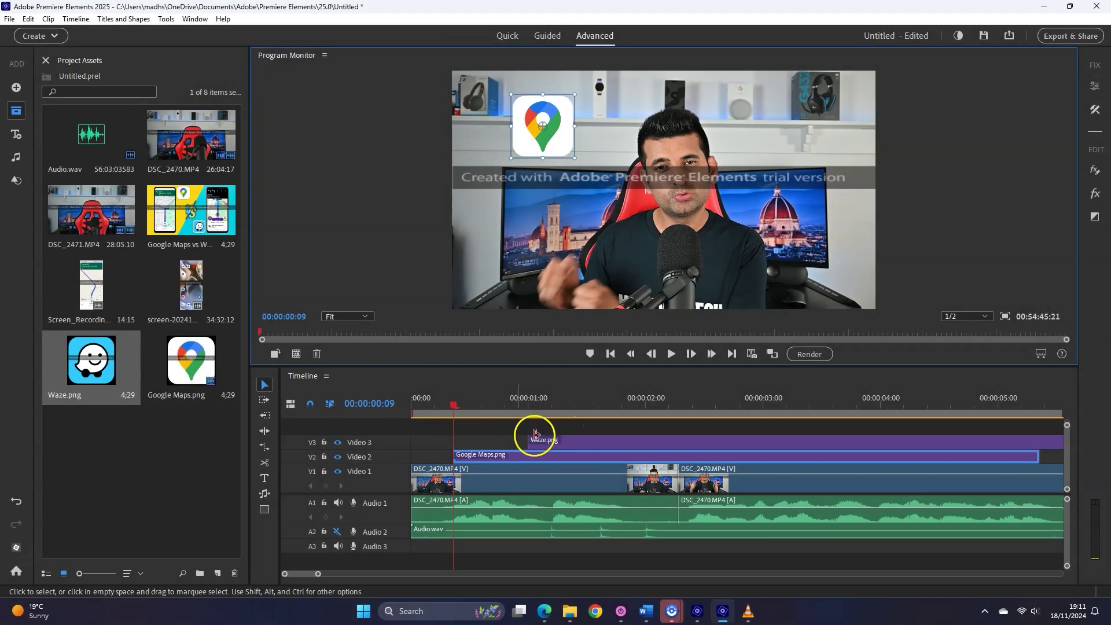
left_click_drag(484, 406, 553, 408)
left_click(669, 264)
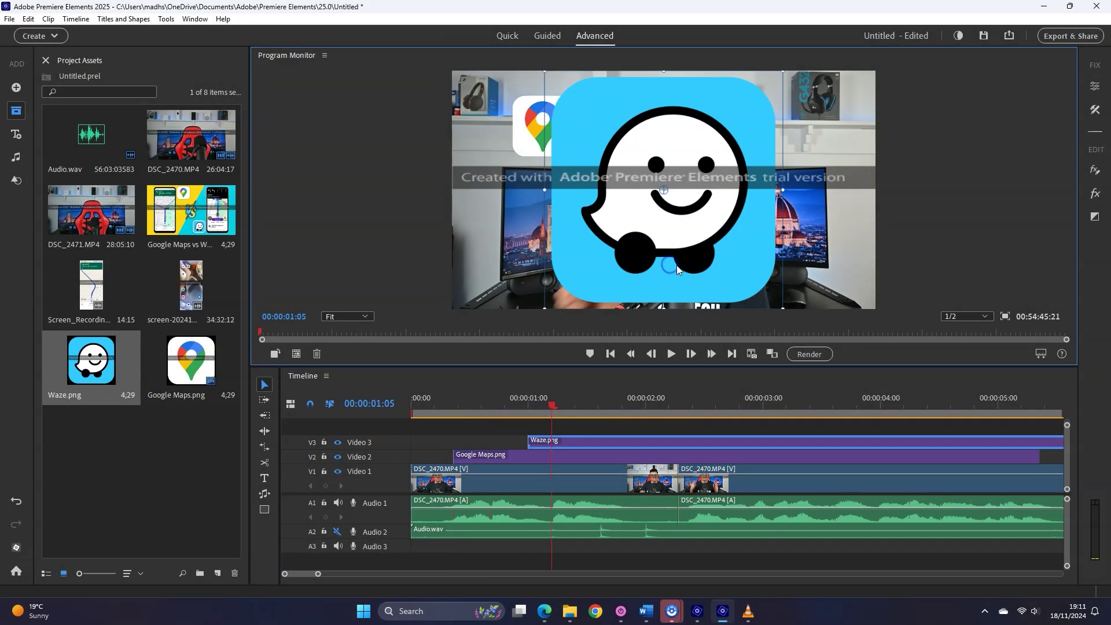
left_click_drag(782, 308, 801, 143)
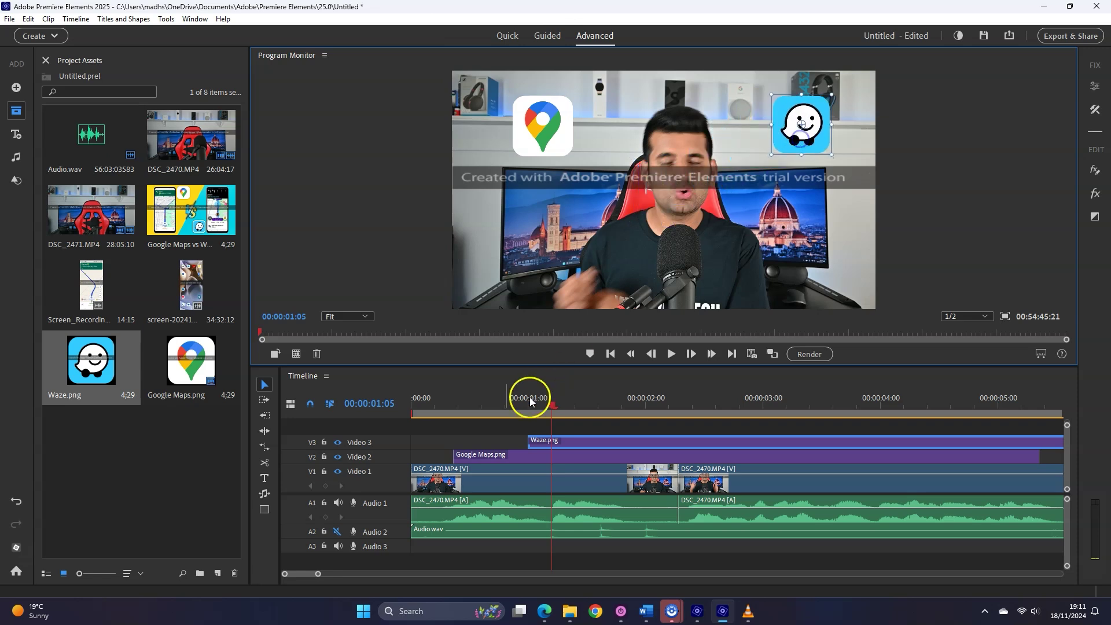
left_click(429, 414)
key("space")
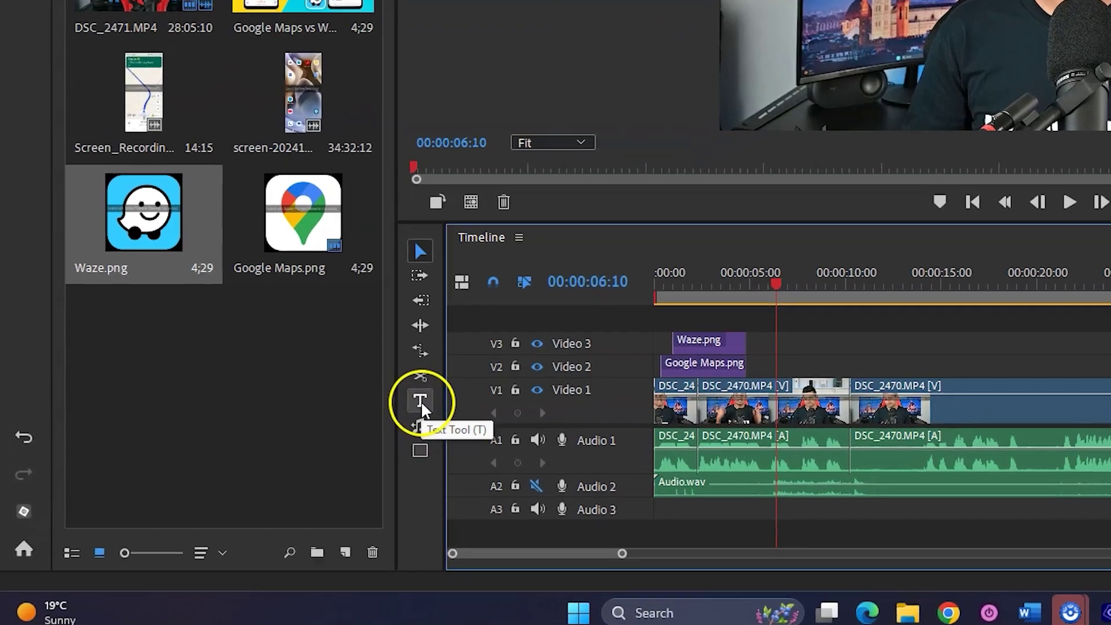
Step: Add a 'Google Maps vs Waze' title across the top of the frame and select its text
left_click(264, 478)
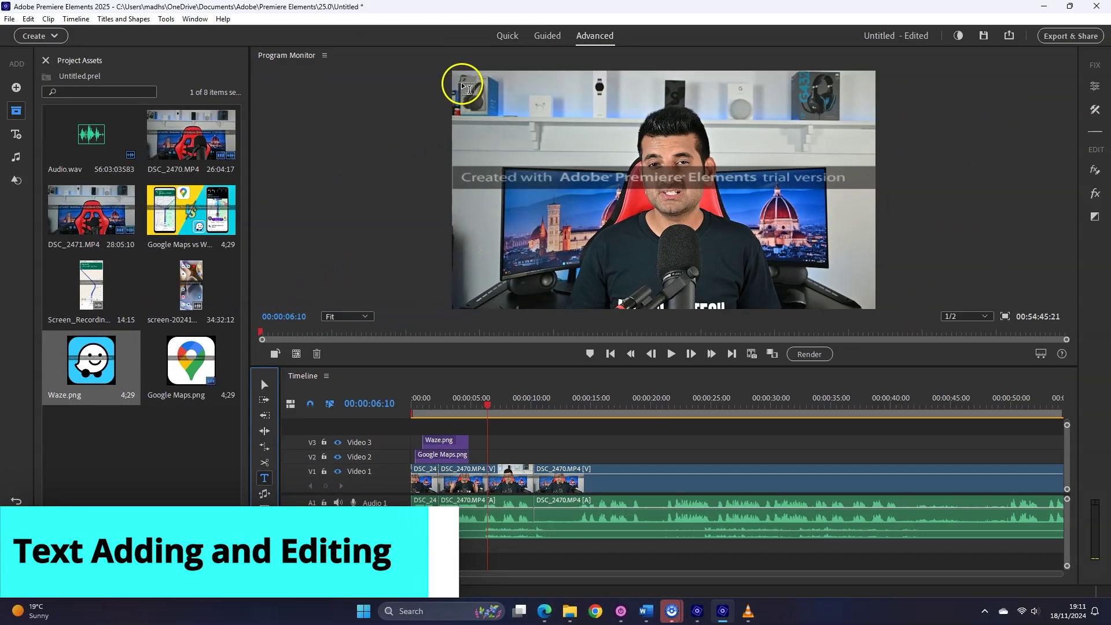
left_click(442, 408)
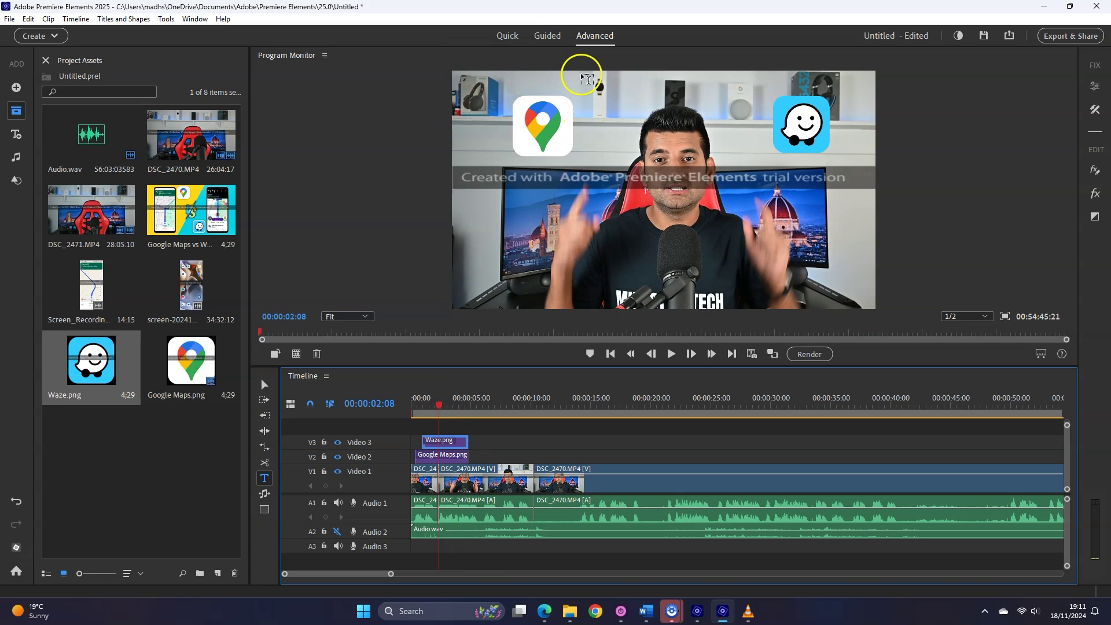
left_click_drag(574, 74, 774, 120)
left_click(717, 114)
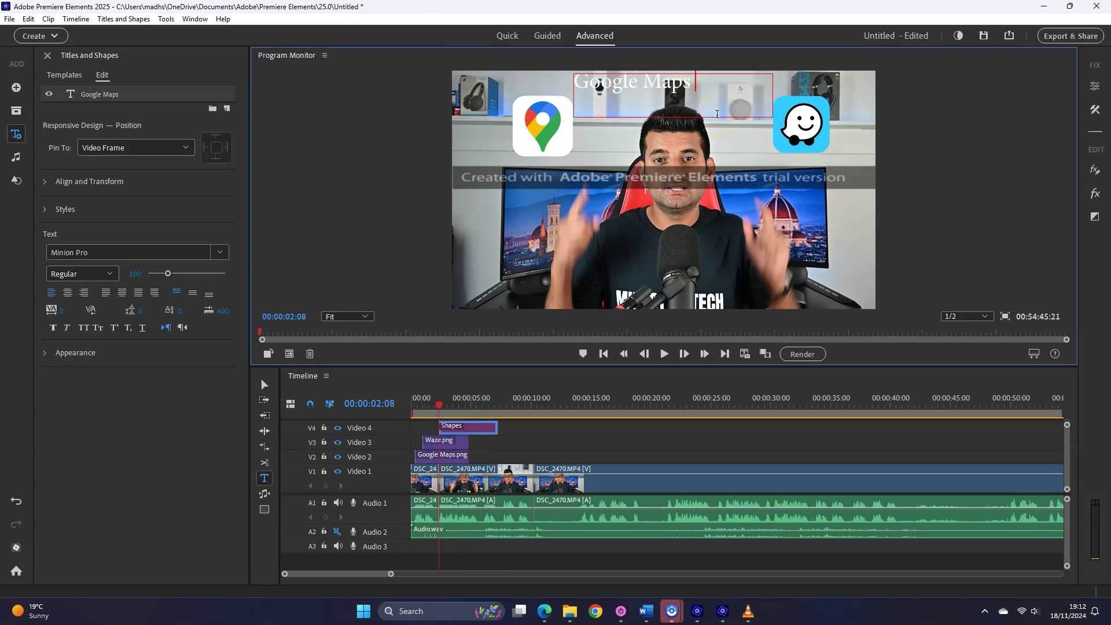
type("Google Maps vs Waze")
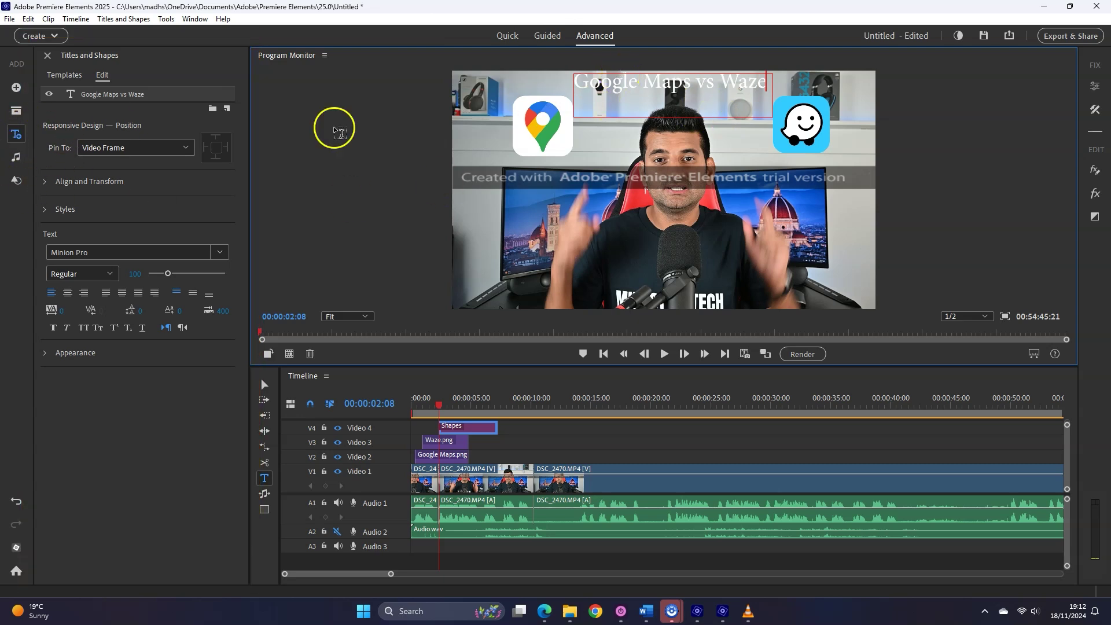
left_click_drag(767, 84, 575, 84)
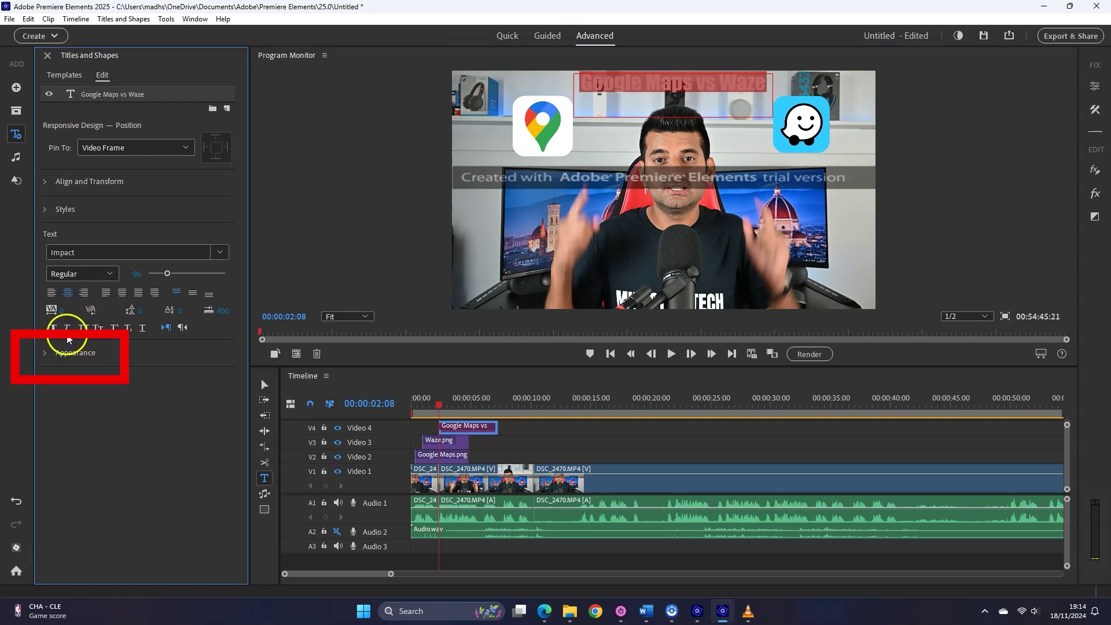
Step: Expand the title's Appearance settings, give it a light-blue fill and finish editing the text
left_click(48, 357)
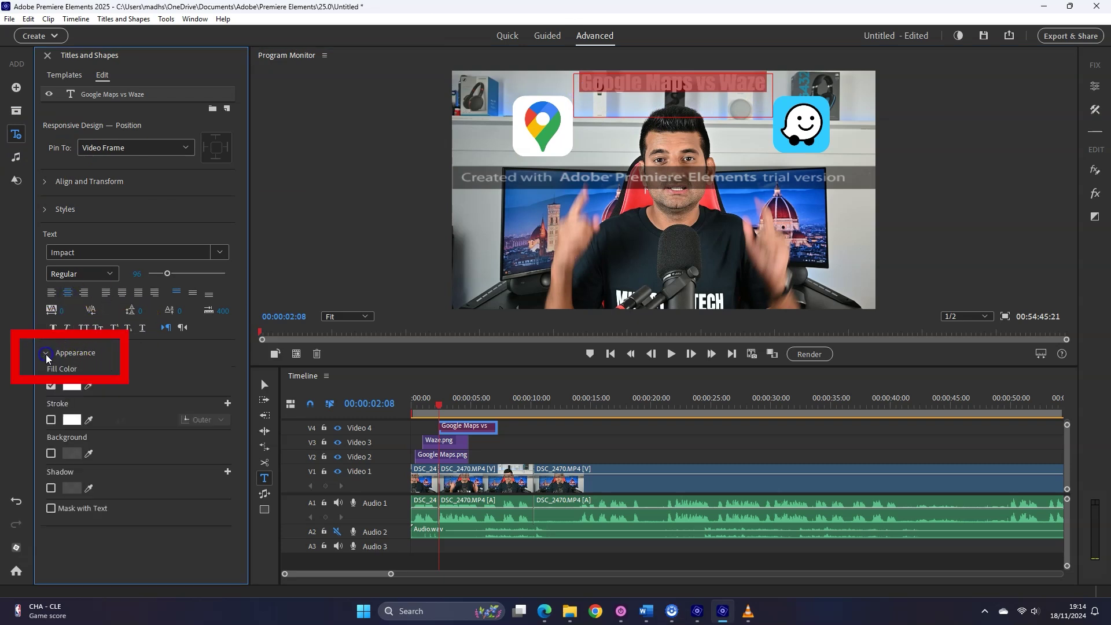
left_click(69, 391)
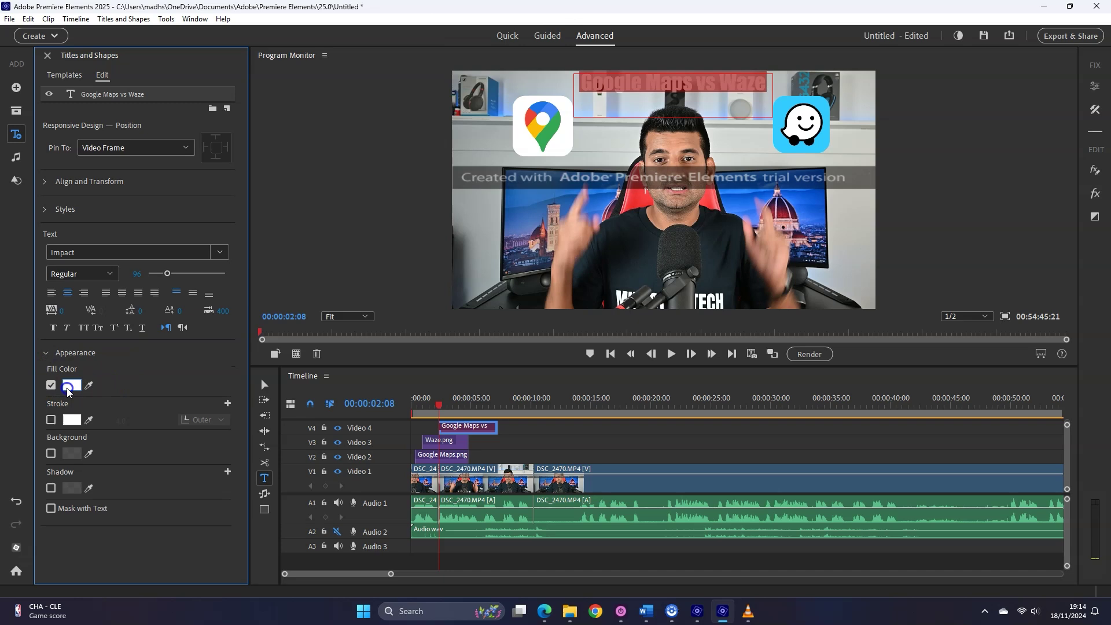
mouse_move(427, 362)
left_mouse_down()
mouse_move(476, 355)
mouse_move(534, 308)
left_mouse_up()
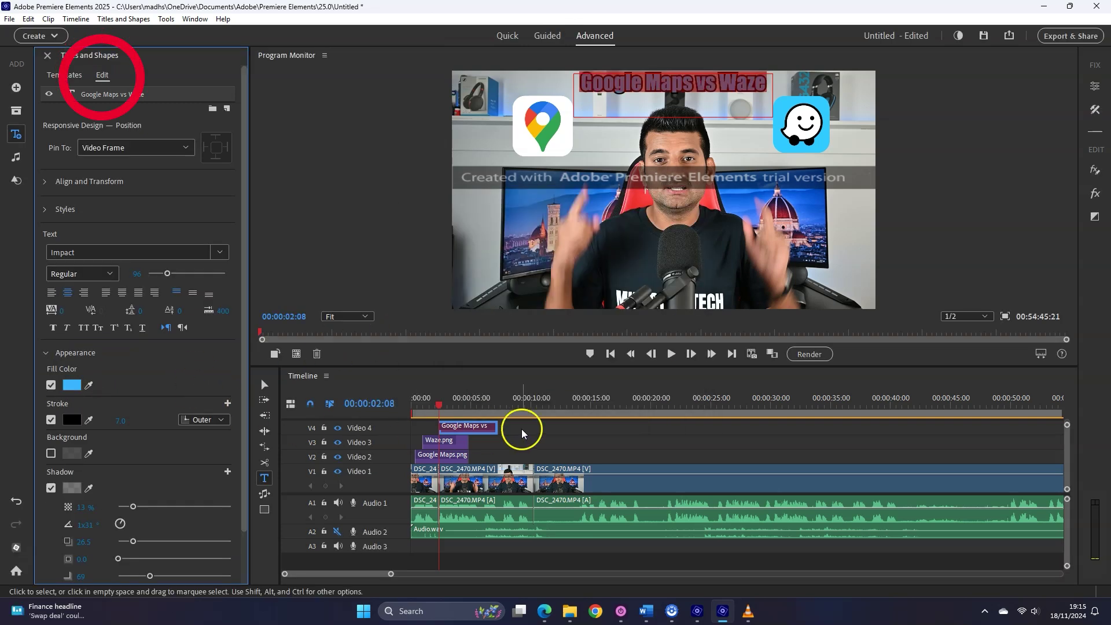
left_click(480, 427)
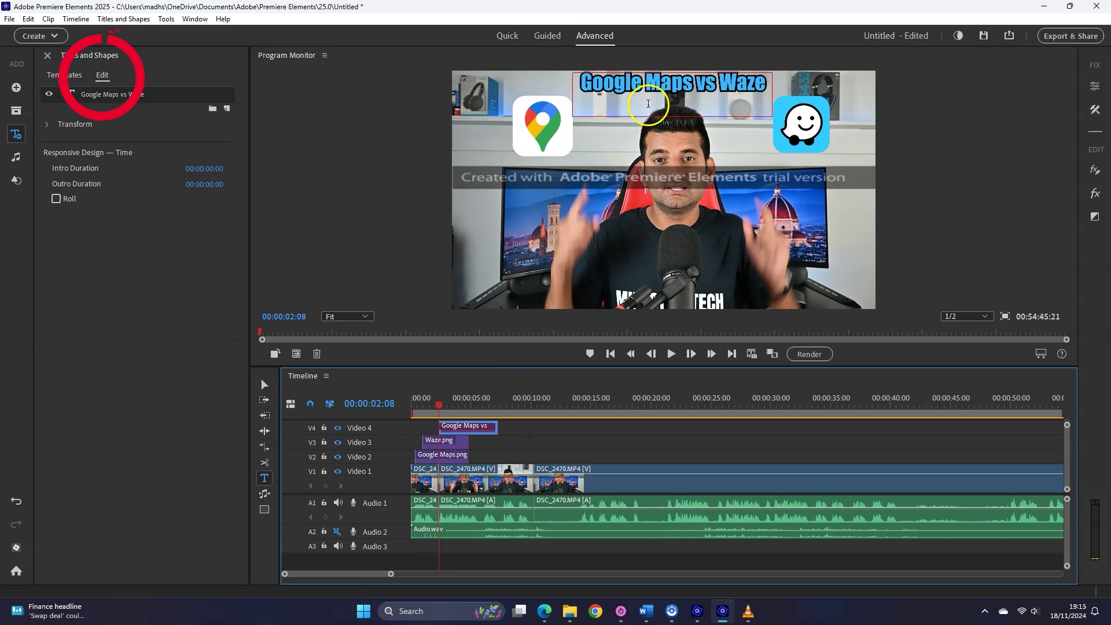
left_click(1095, 169)
Step: Draw a text box beneath the title and type the second line 'Which is for you?'
left_click_drag(493, 135, 548, 155)
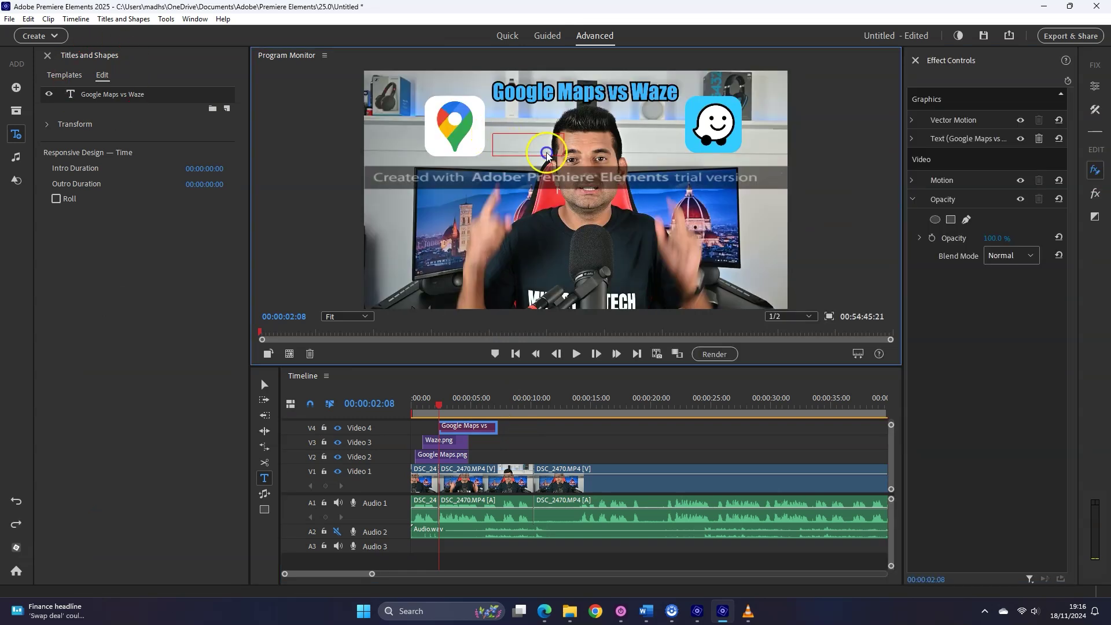
left_click_drag(678, 162, 680, 163)
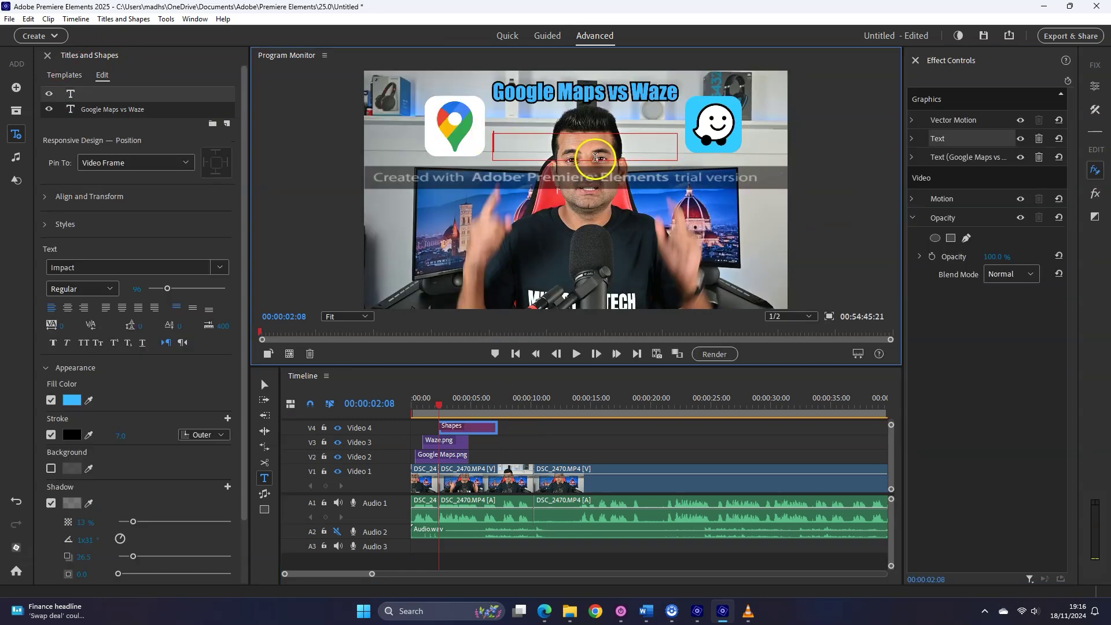
left_click(466, 427)
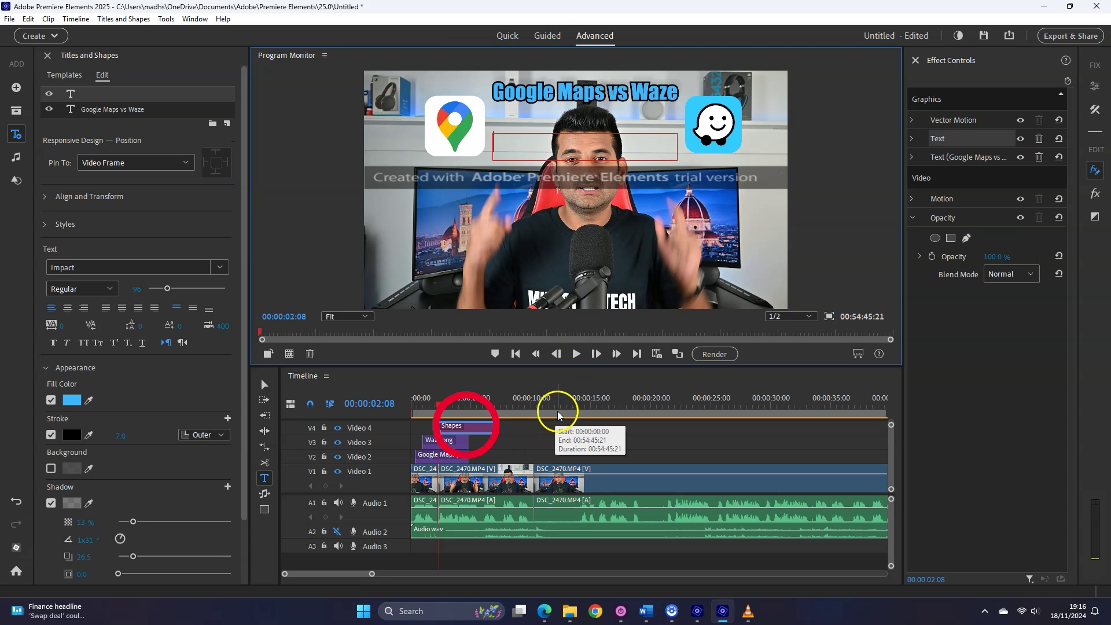
left_click_drag(565, 368, 566, 349)
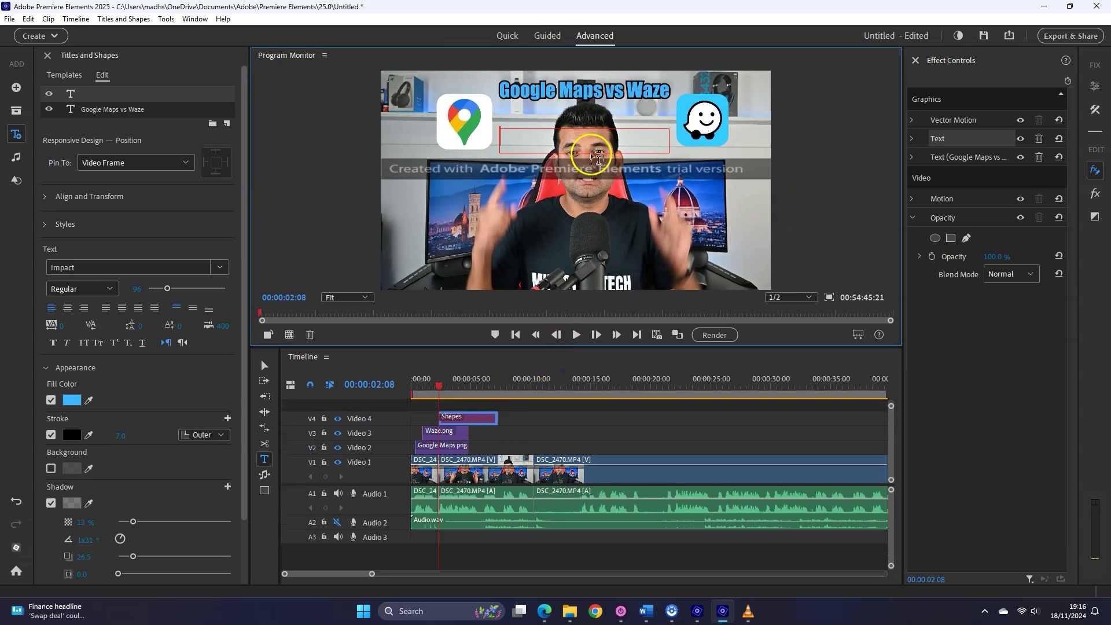
type("h is for you?")
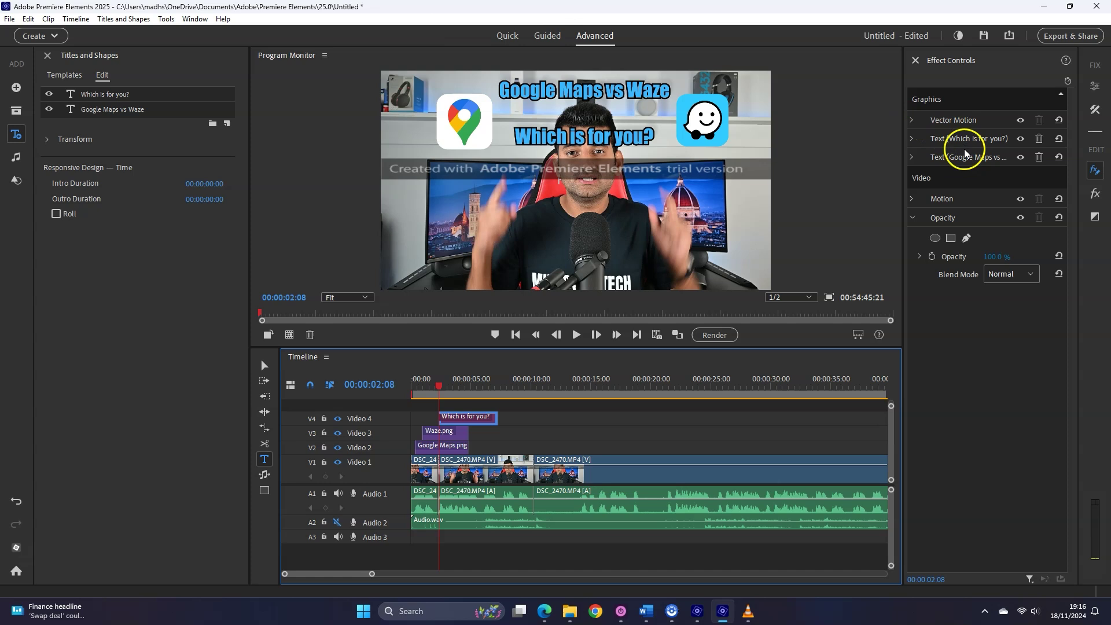
Step: Nudge both title lines upward by adjusting Vector Motion Position Y
left_click(913, 121)
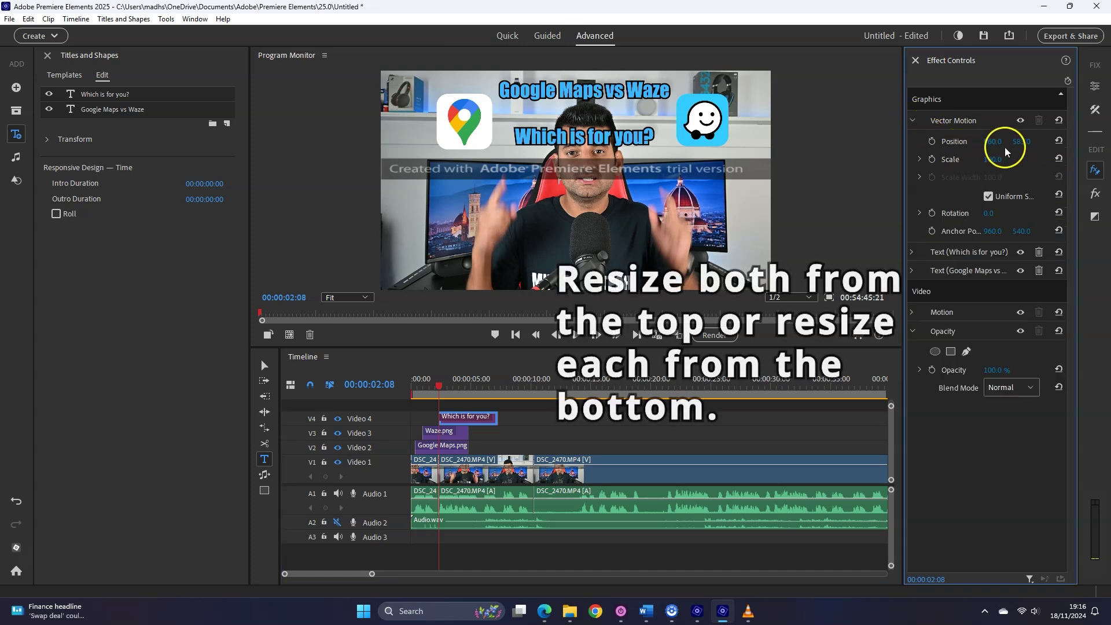
left_click_drag(1022, 141, 1014, 145)
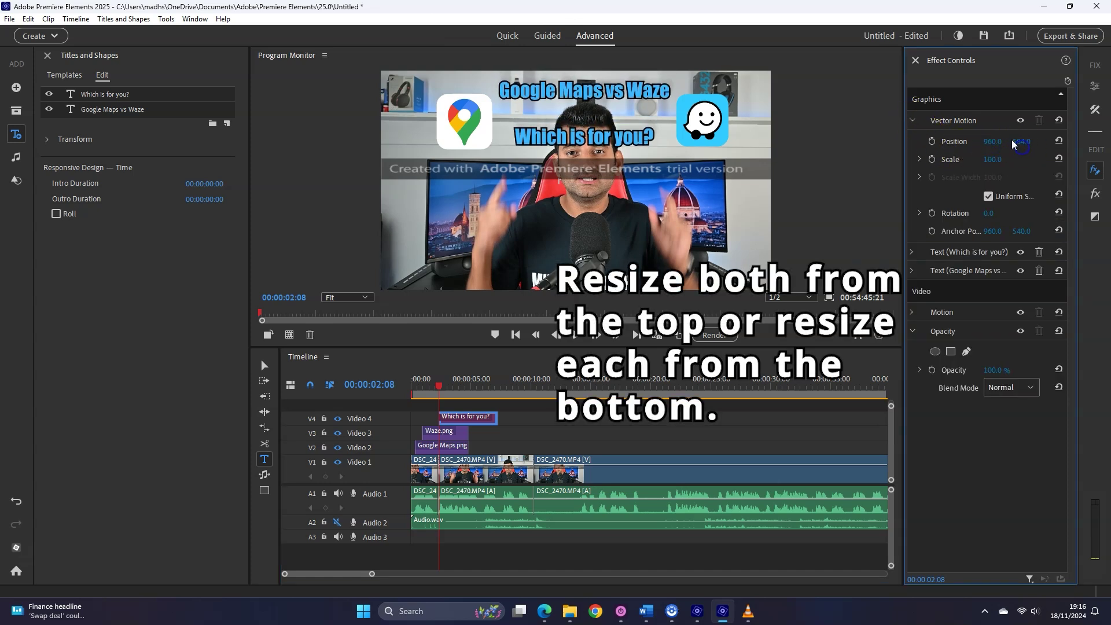
left_click(922, 127)
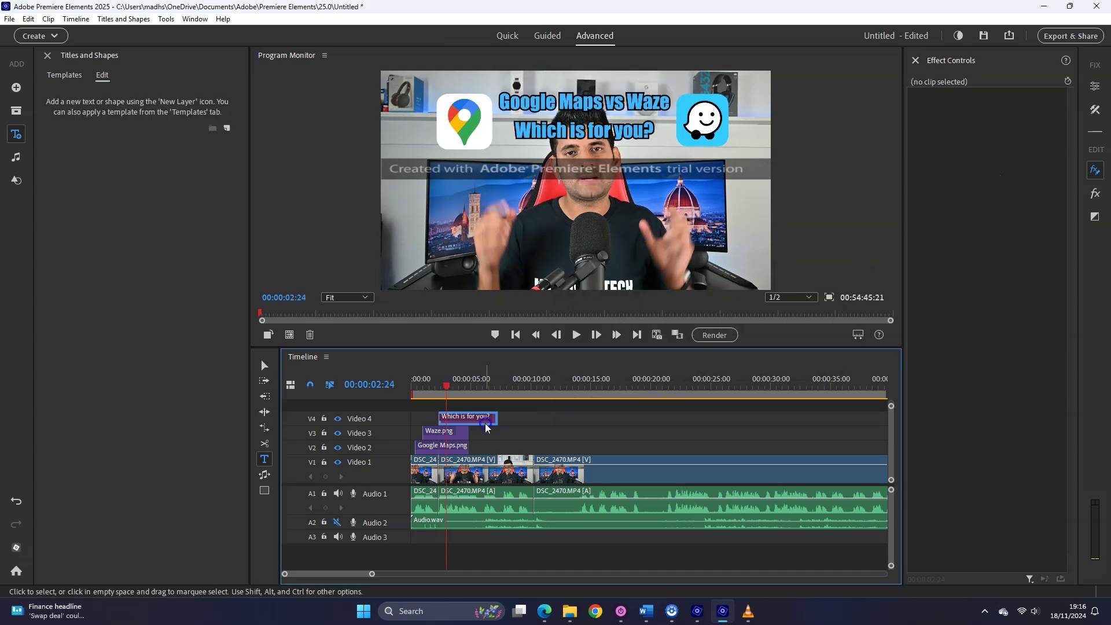
left_click(485, 418)
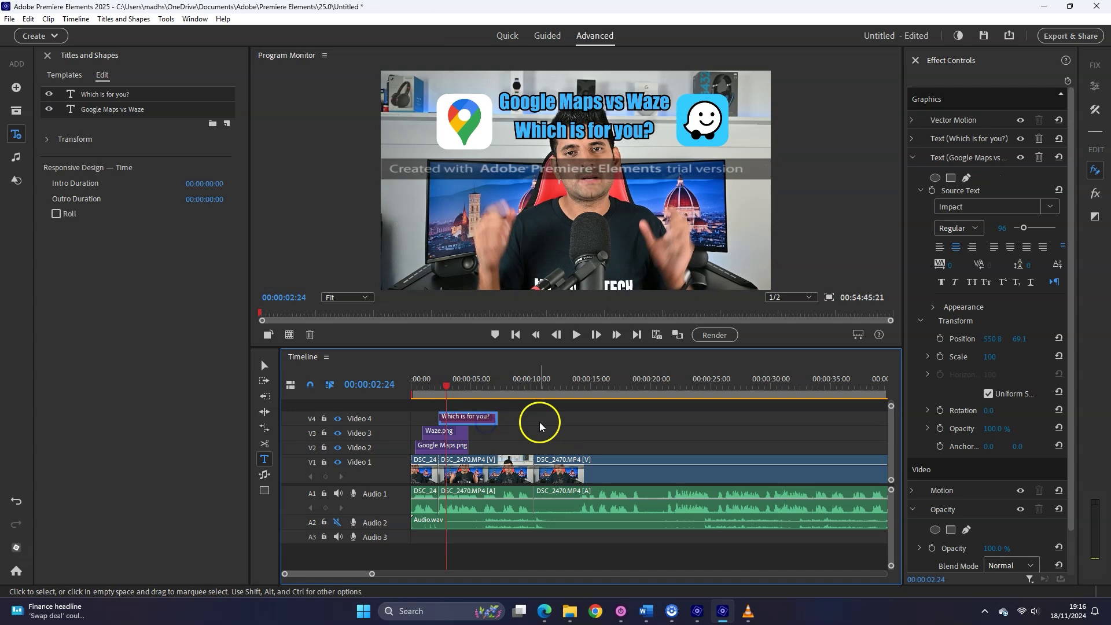
Step: Draw a rectangle shape over the video, then delete its clip
left_click(540, 426)
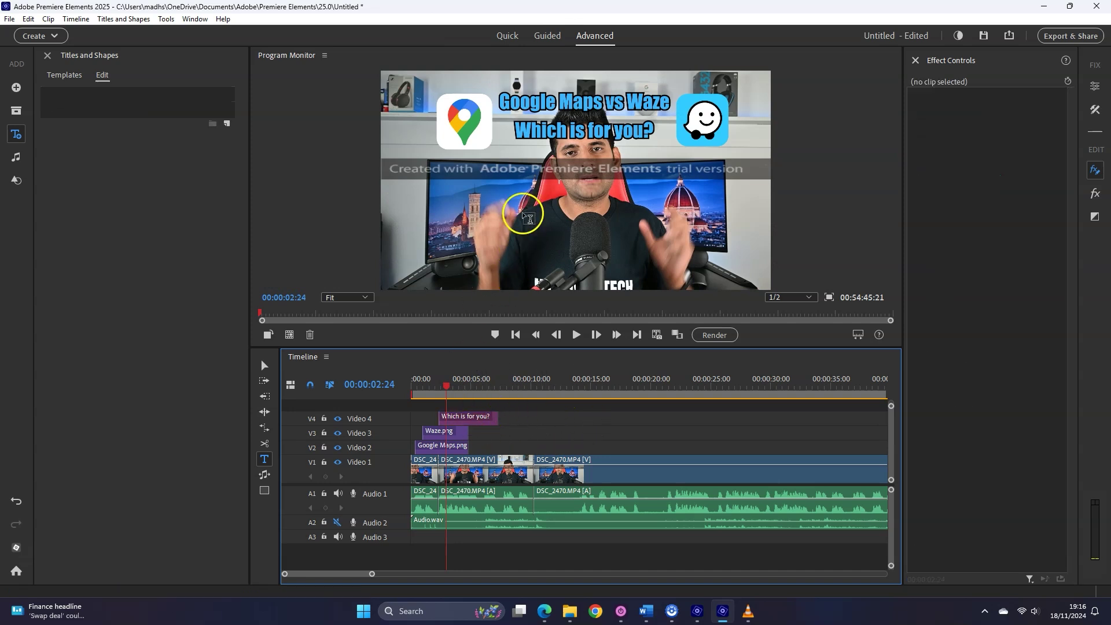
left_click_drag(513, 199, 676, 248)
left_click(478, 424)
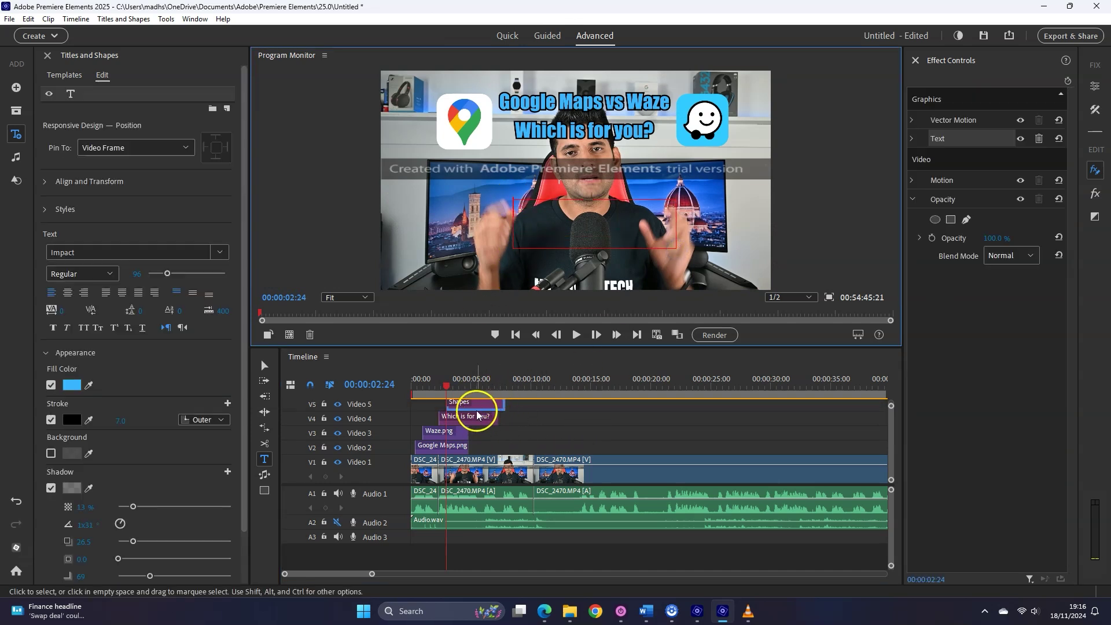
key("Delete")
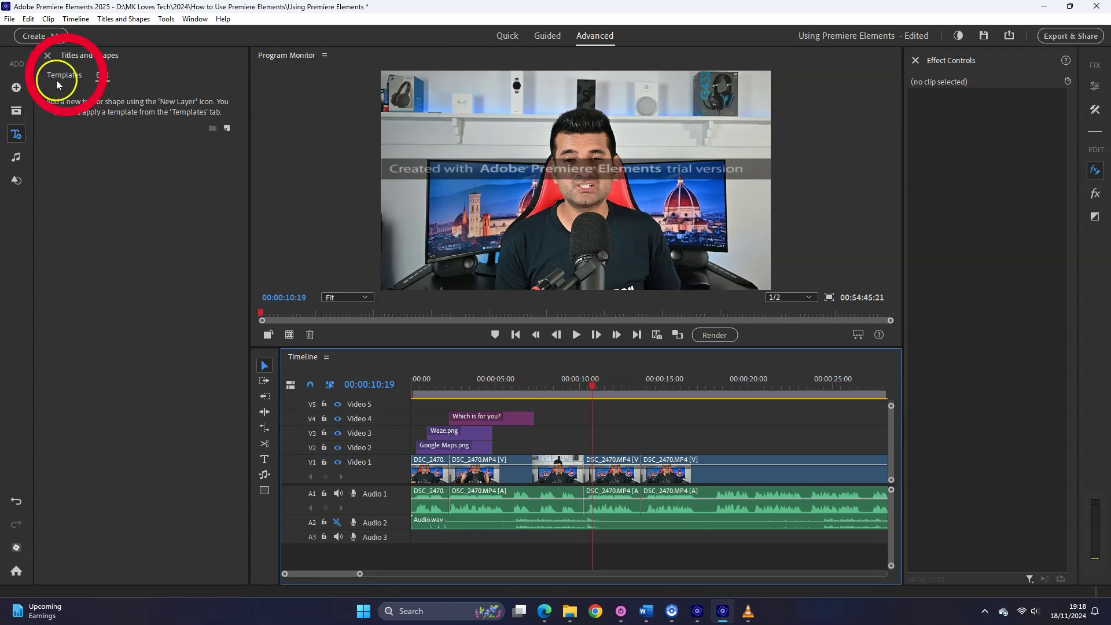
Step: Search the title templates for 'title' and place Three Line Bold Title on Video 2
left_click(61, 76)
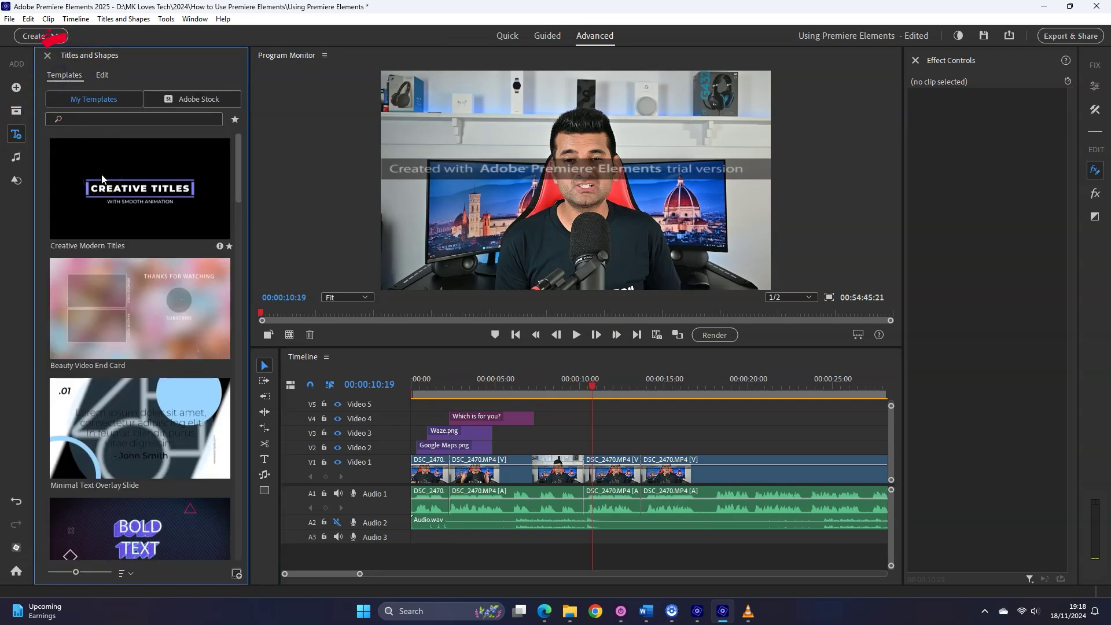
type("title")
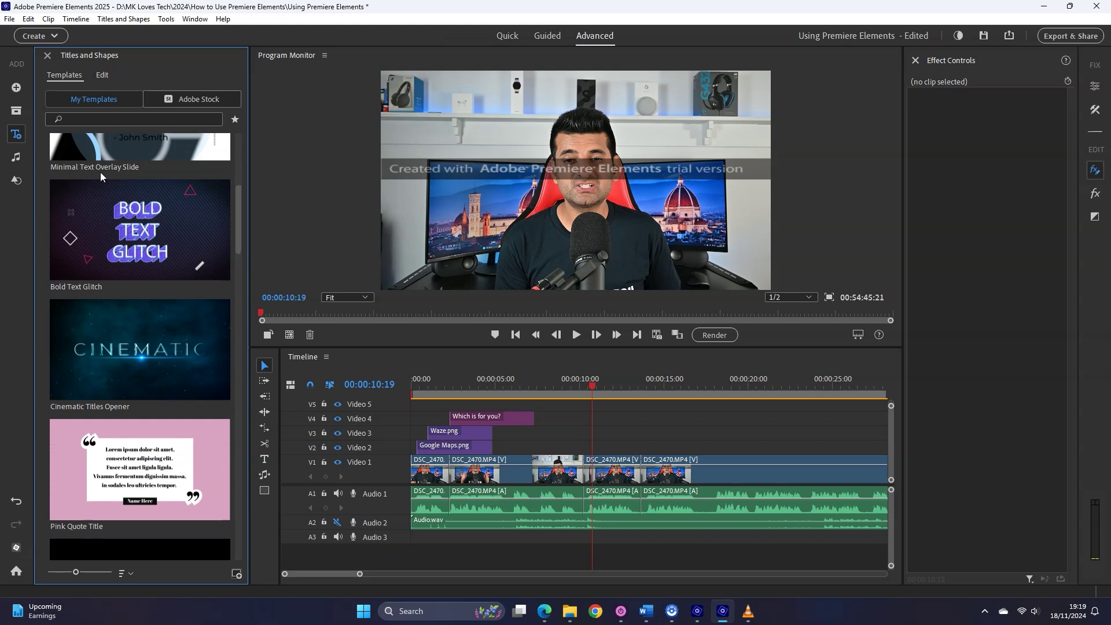
left_click(286, 365)
mouse_move(207, 370)
left_click_drag(184, 347, 600, 429)
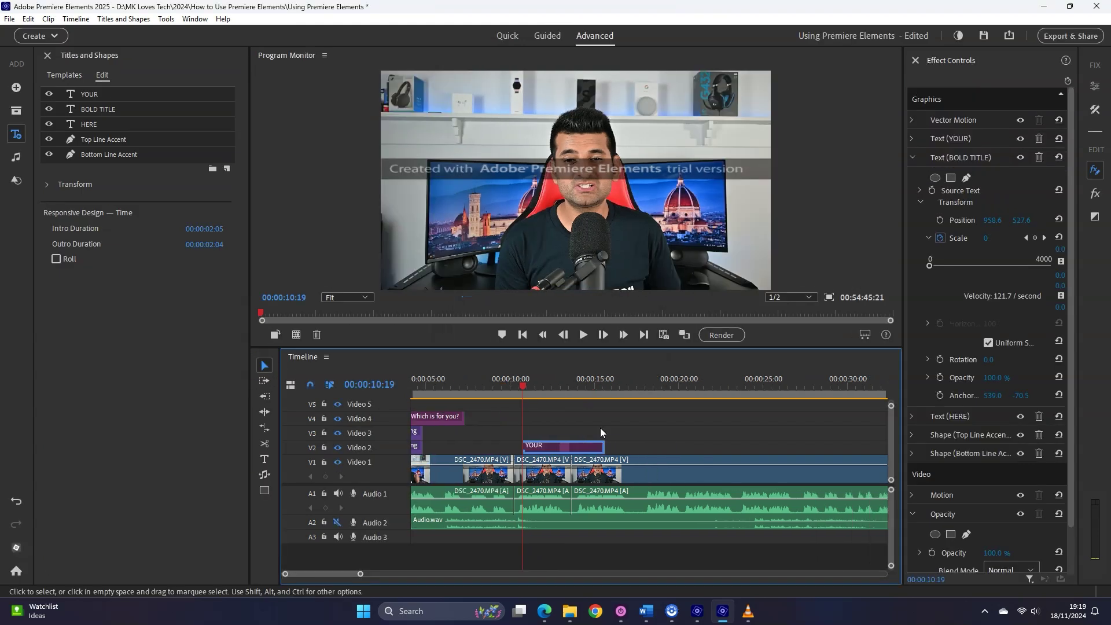
Step: Play the title's intro animation and retype its first line YOUR as 'Google Maps'
key("space")
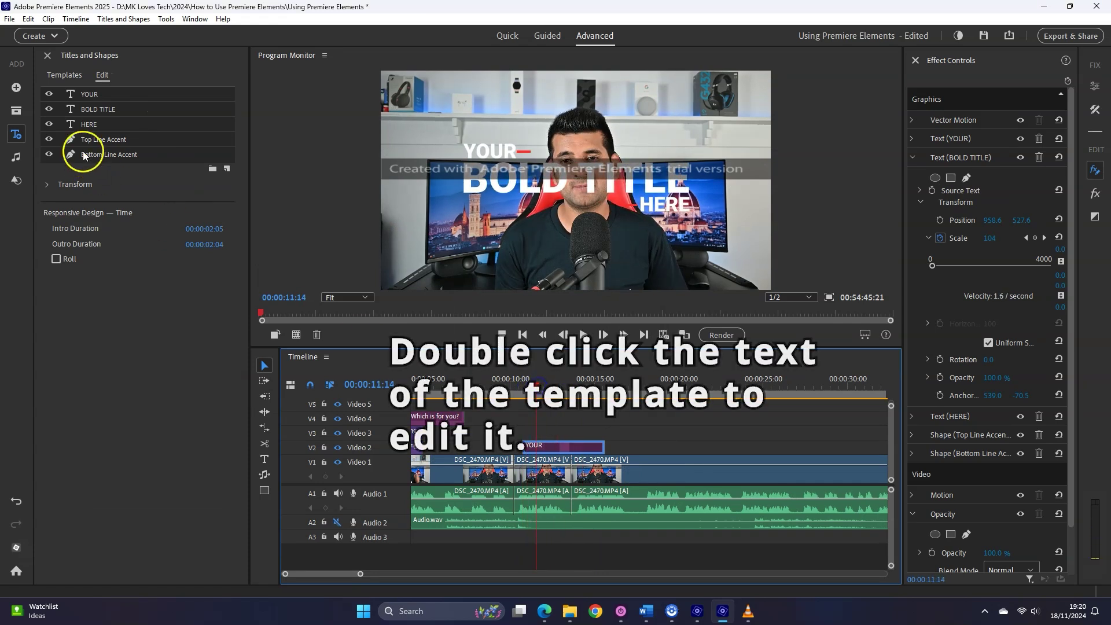
double_click(89, 95)
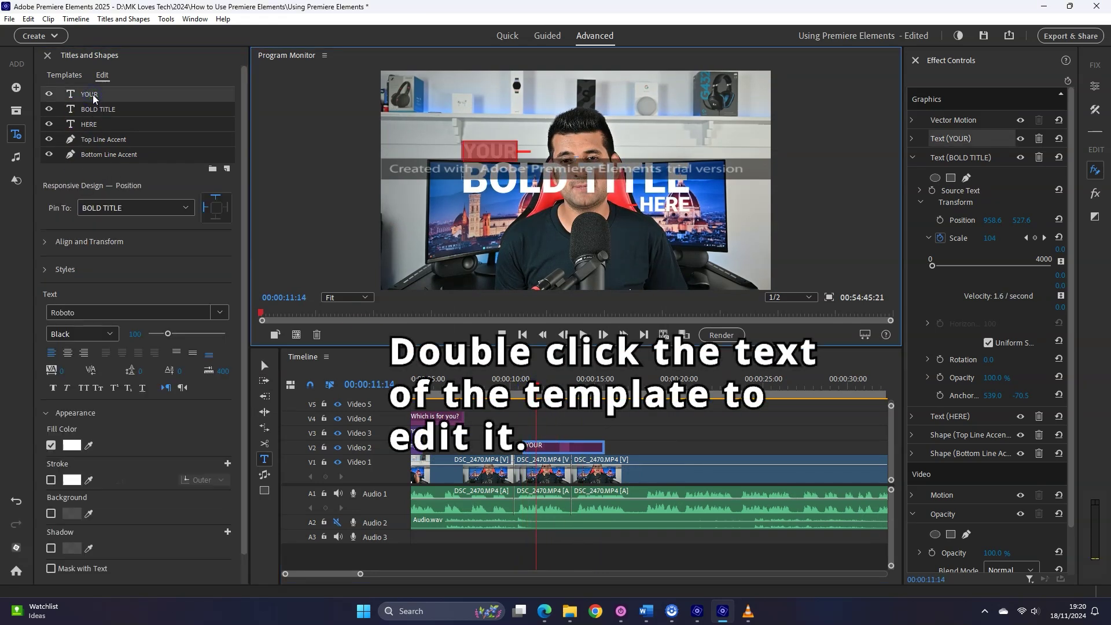
type("Google M")
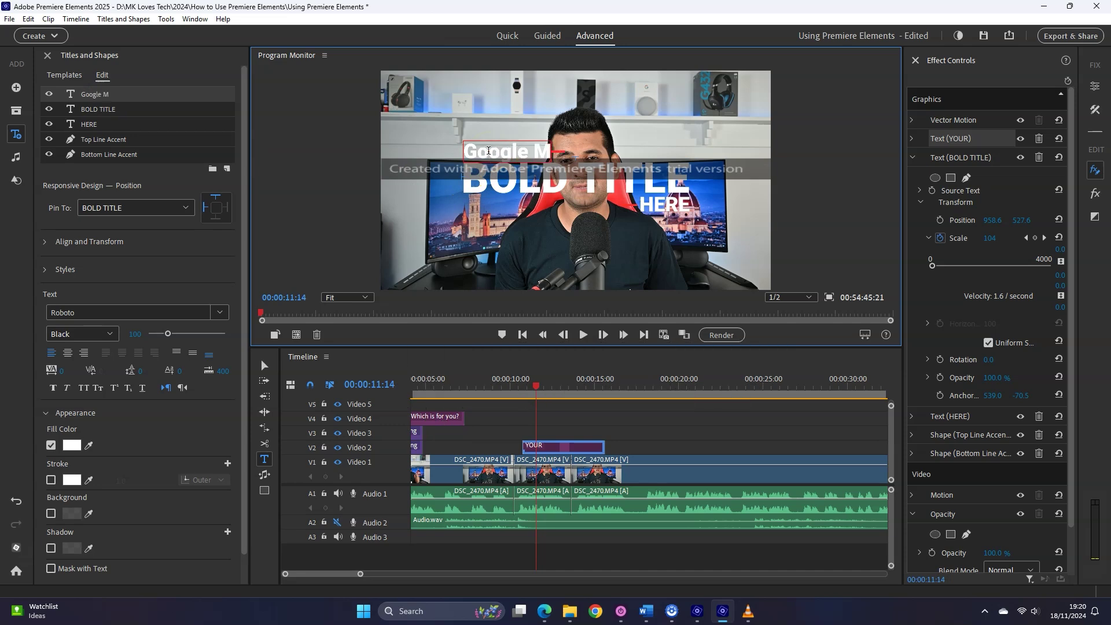
type("aps")
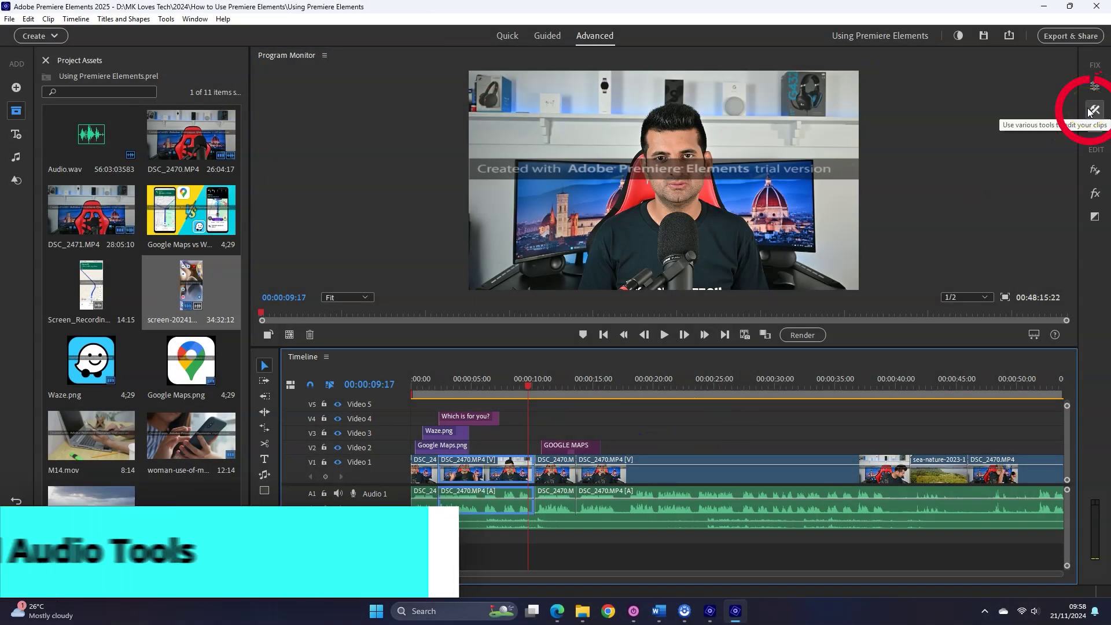
Step: In Pan & Zoom, tighten focus frame 2 around the presenter's face and preview the zoom
left_click(1091, 110)
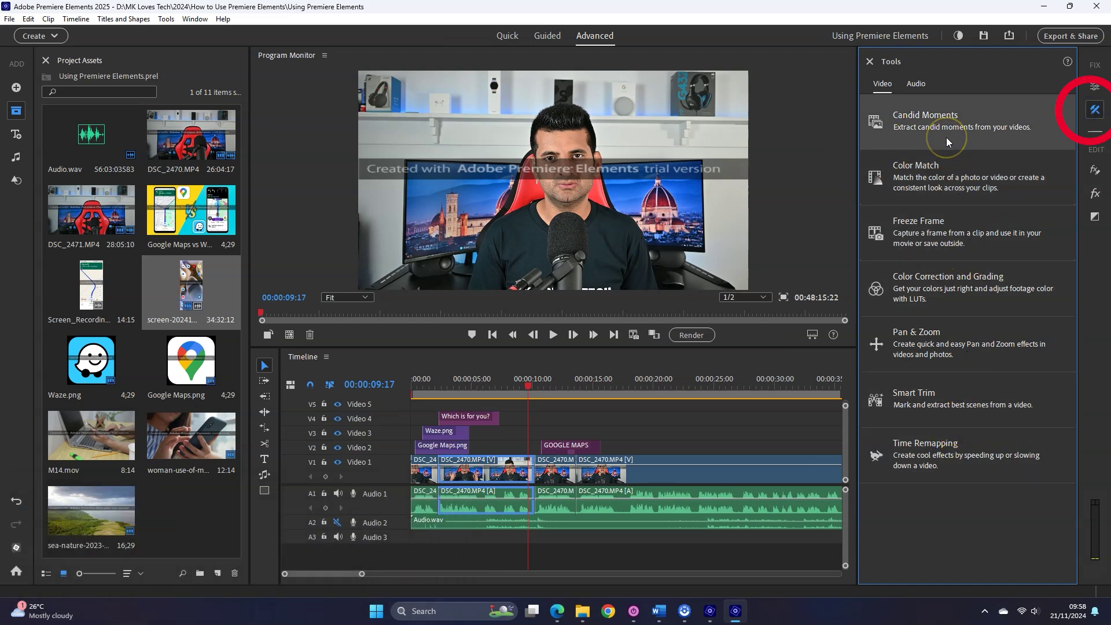
left_click(906, 354)
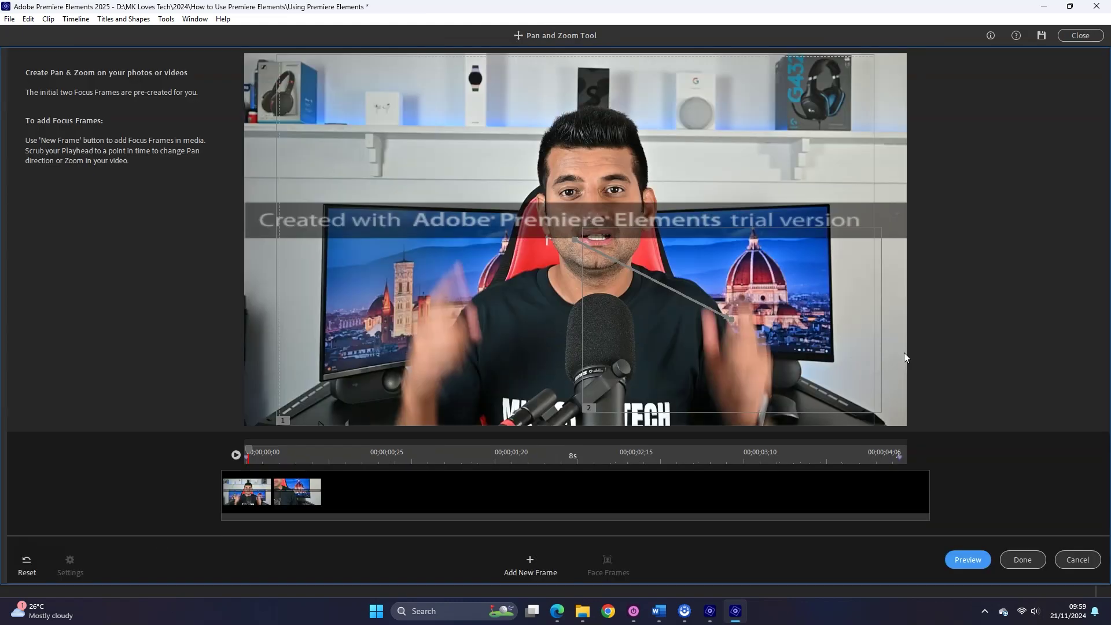
left_click(531, 572)
left_click(984, 565)
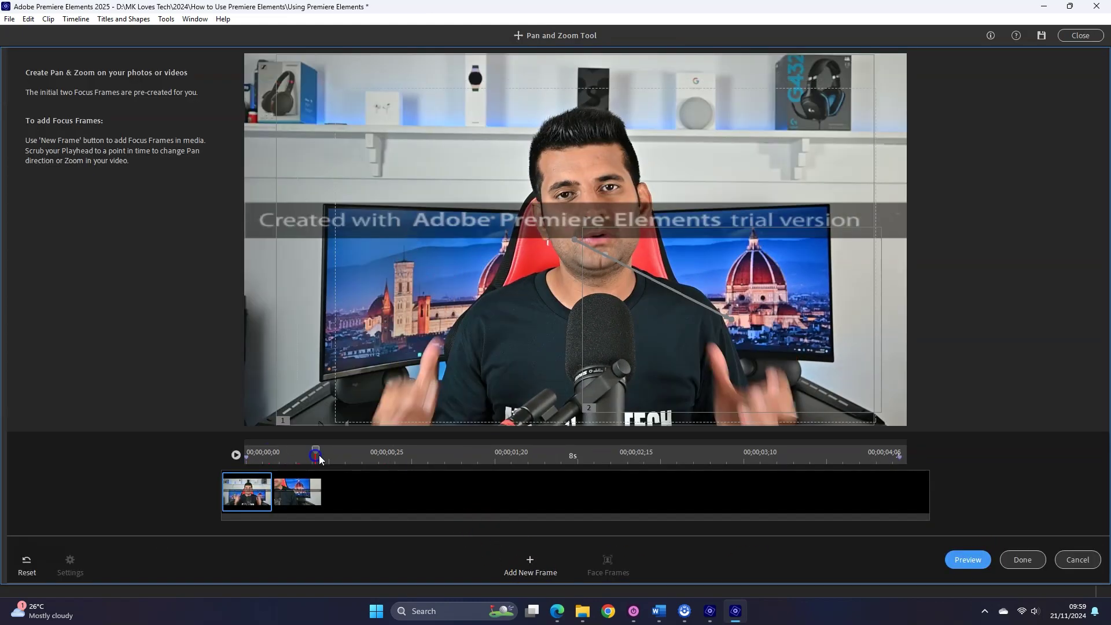
left_click(306, 489)
left_click_drag(644, 348, 490, 229)
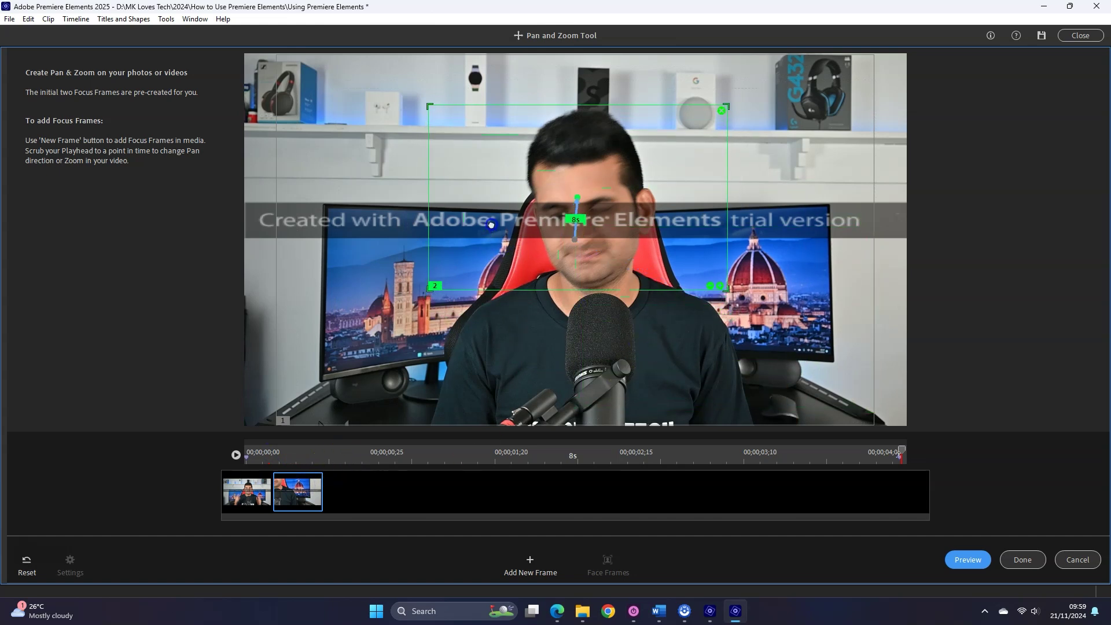
left_click(968, 559)
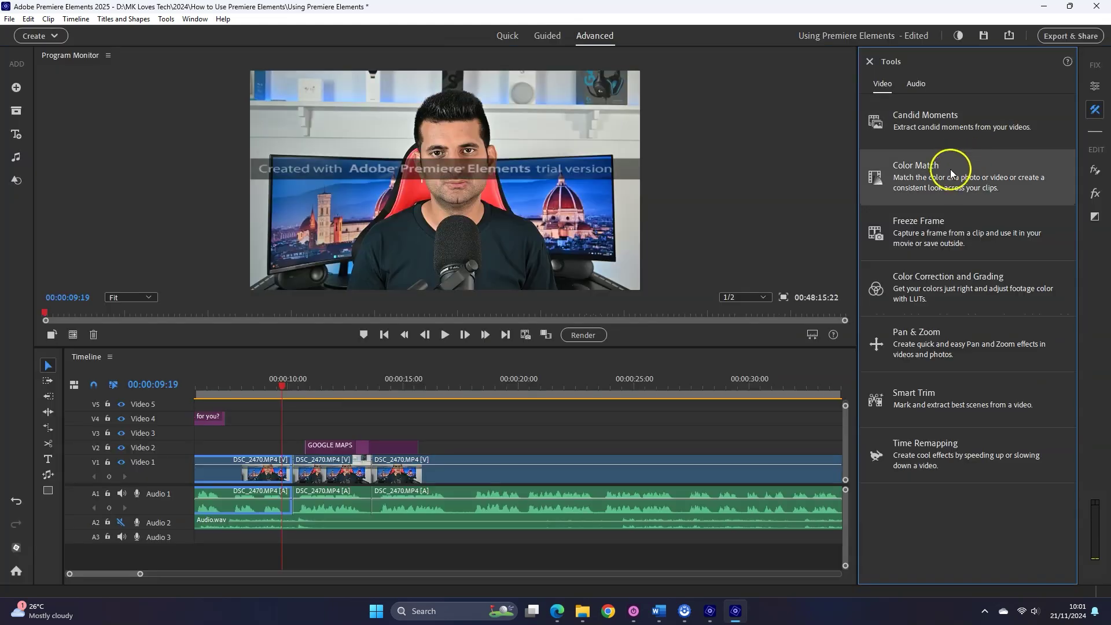
Step: Color-match the clip using a timeline reference frame at 00:01:58:21, with preview enabled
left_click(952, 173)
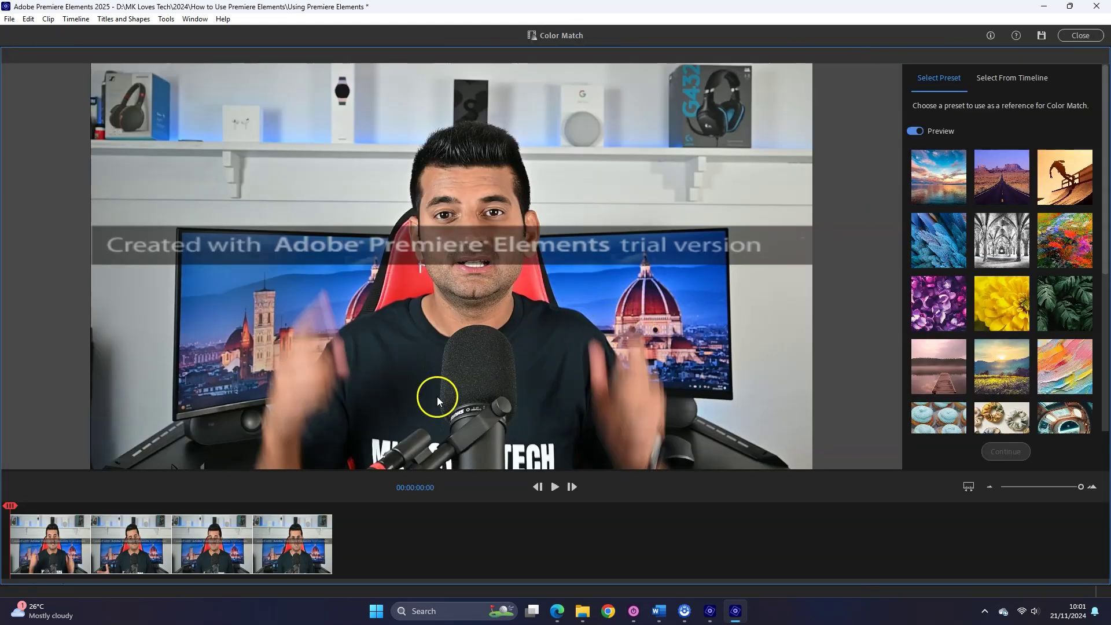
left_click_drag(10, 506, 45, 507)
left_click(1029, 80)
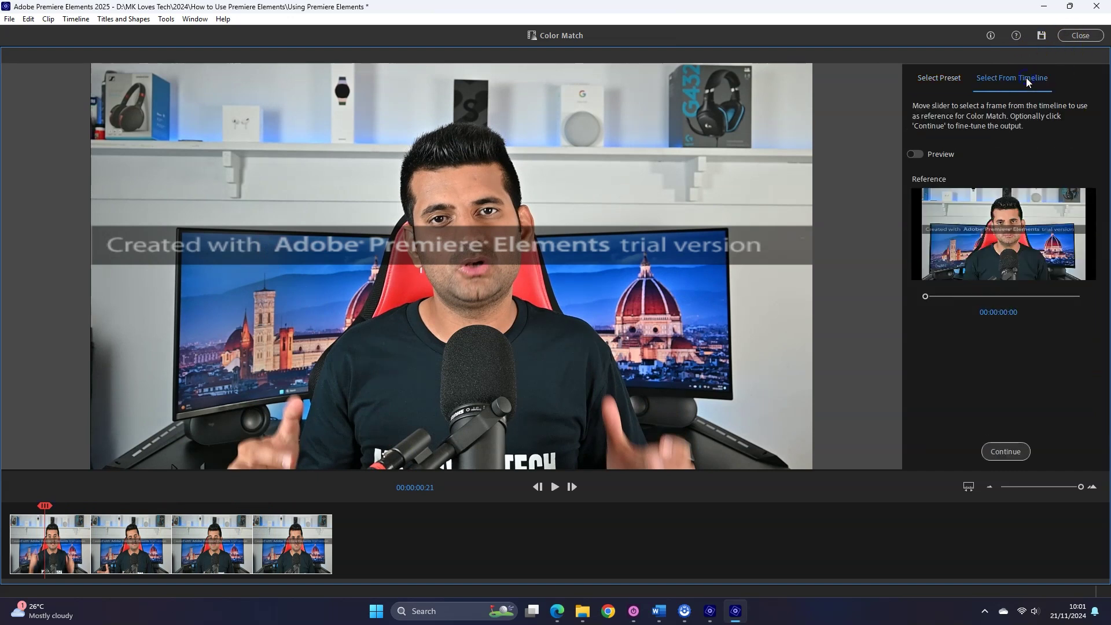
left_click(915, 154)
left_click_drag(926, 296, 932, 299)
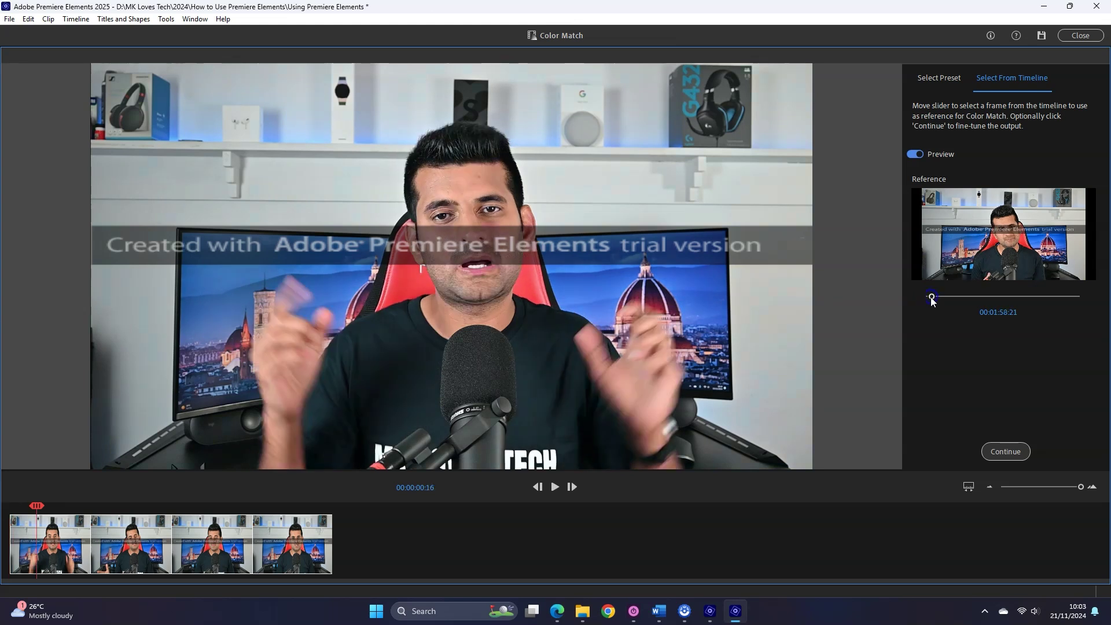
left_click(1005, 451)
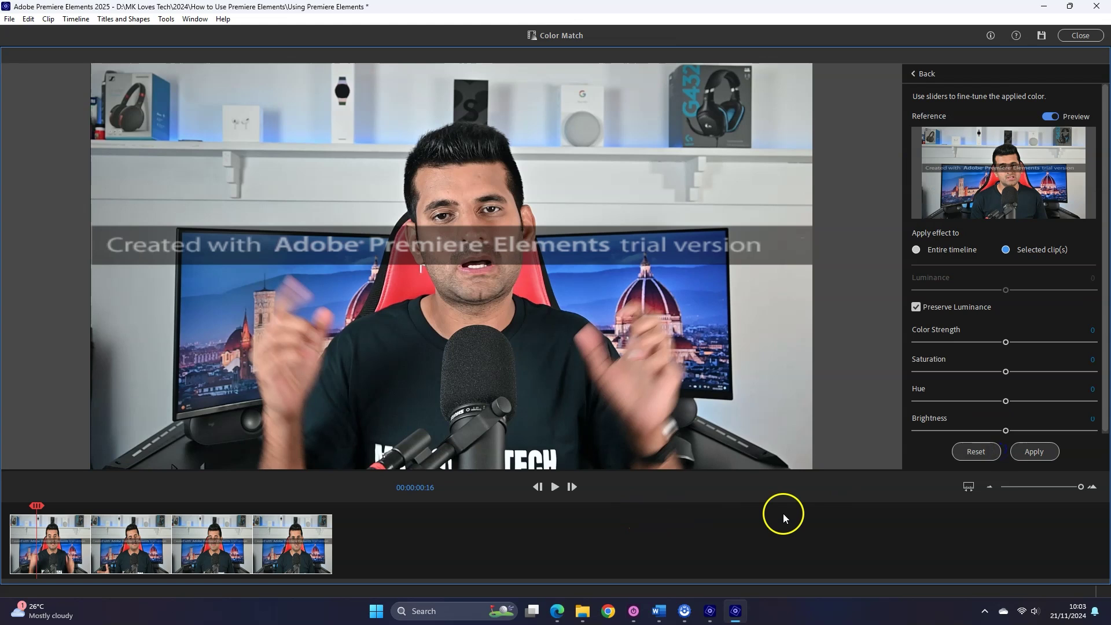
Step: Apply the colour match, then raise Temperature to 10.6 and Exposure to about 0.5
left_click(1040, 453)
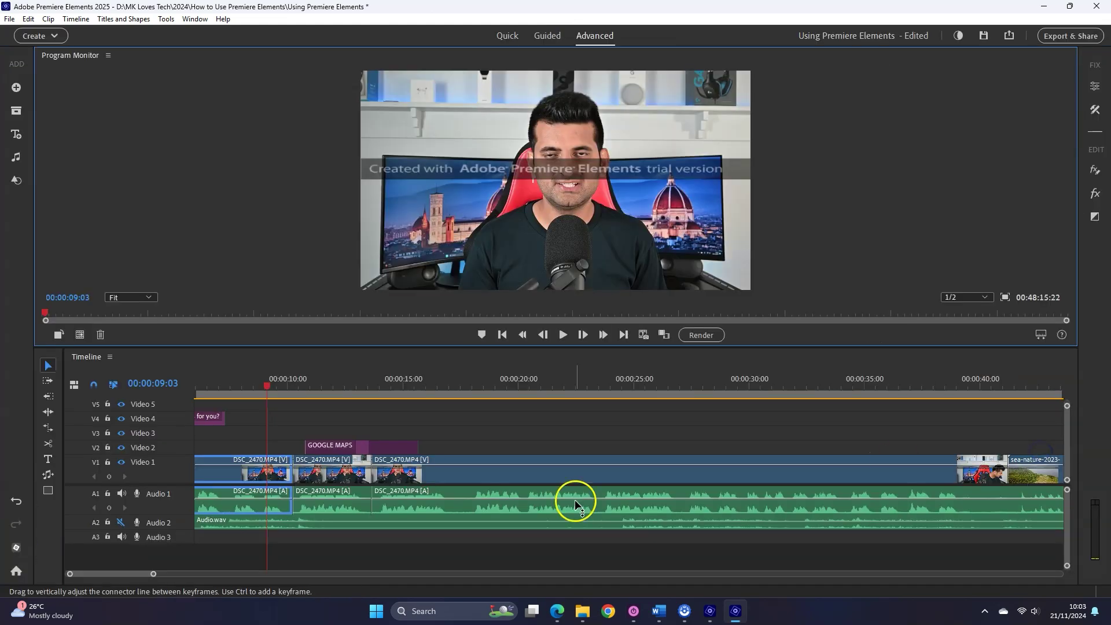
left_click_drag(284, 398, 791, 388)
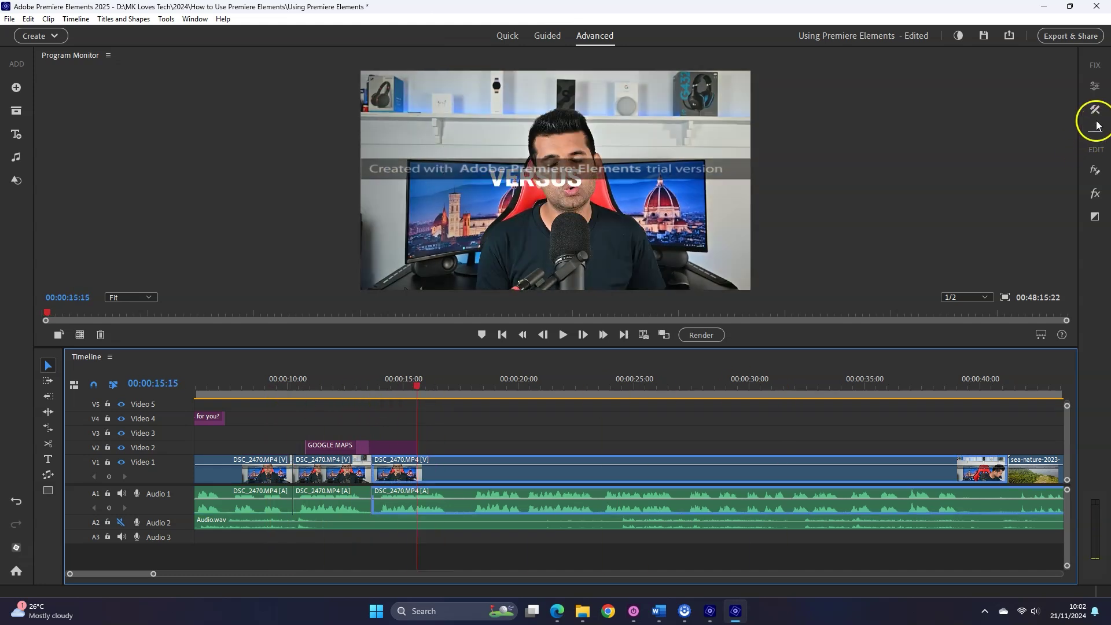
left_click(1095, 86)
left_click_drag(981, 145, 987, 144)
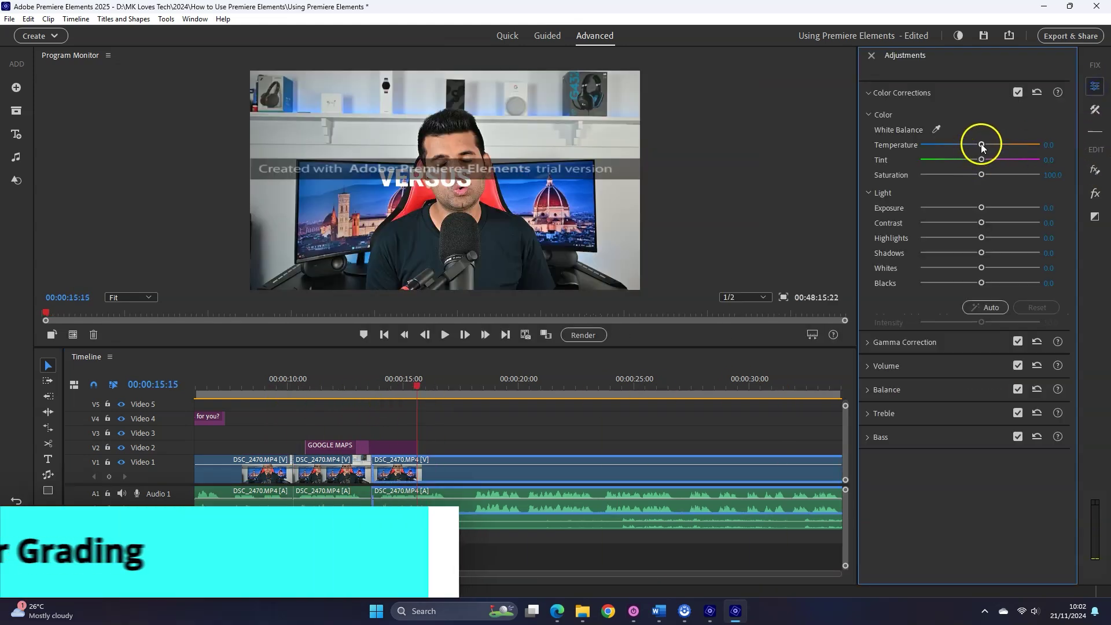
left_click_drag(982, 207, 989, 207)
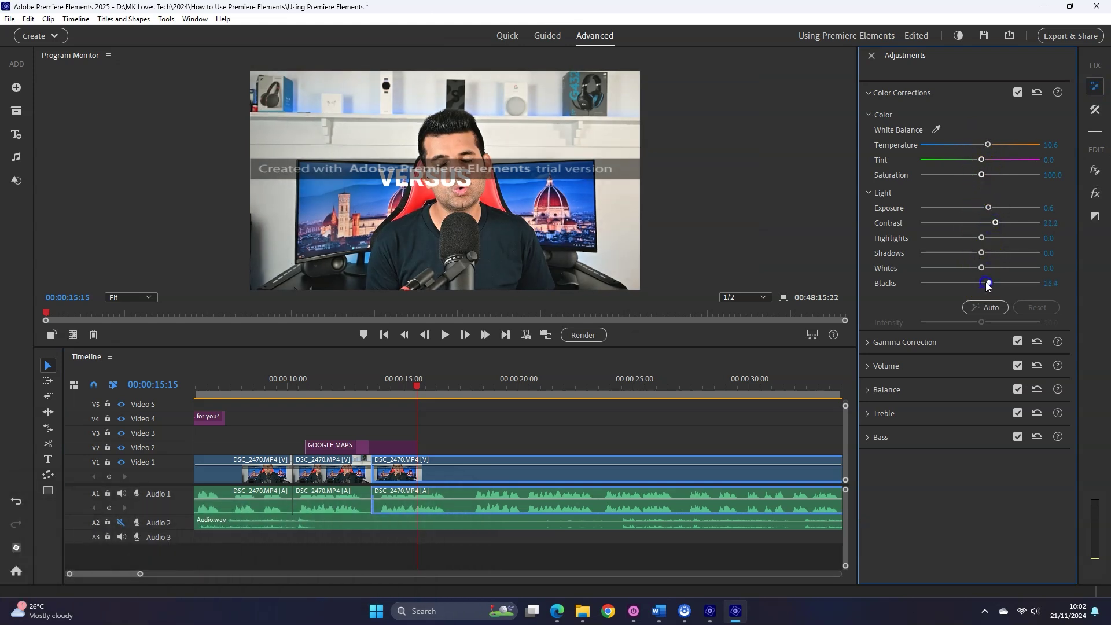
Step: Lift the clip's Blacks to 27.9 and apply the Vignetting effect to the sea-nature clip
left_click_drag(989, 284, 999, 283)
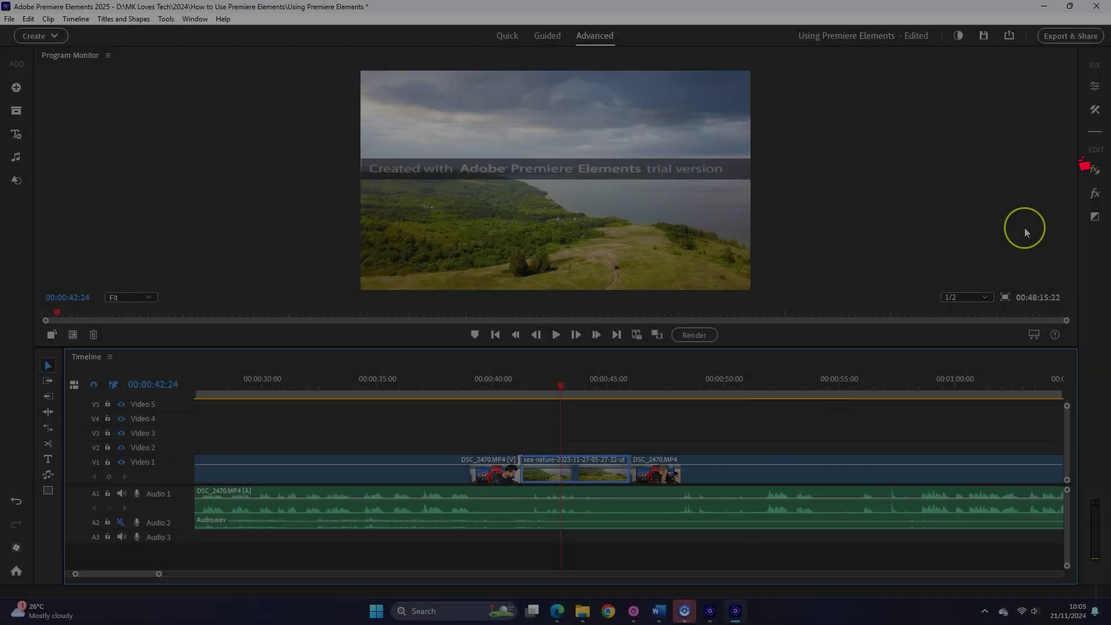
left_click(1096, 192)
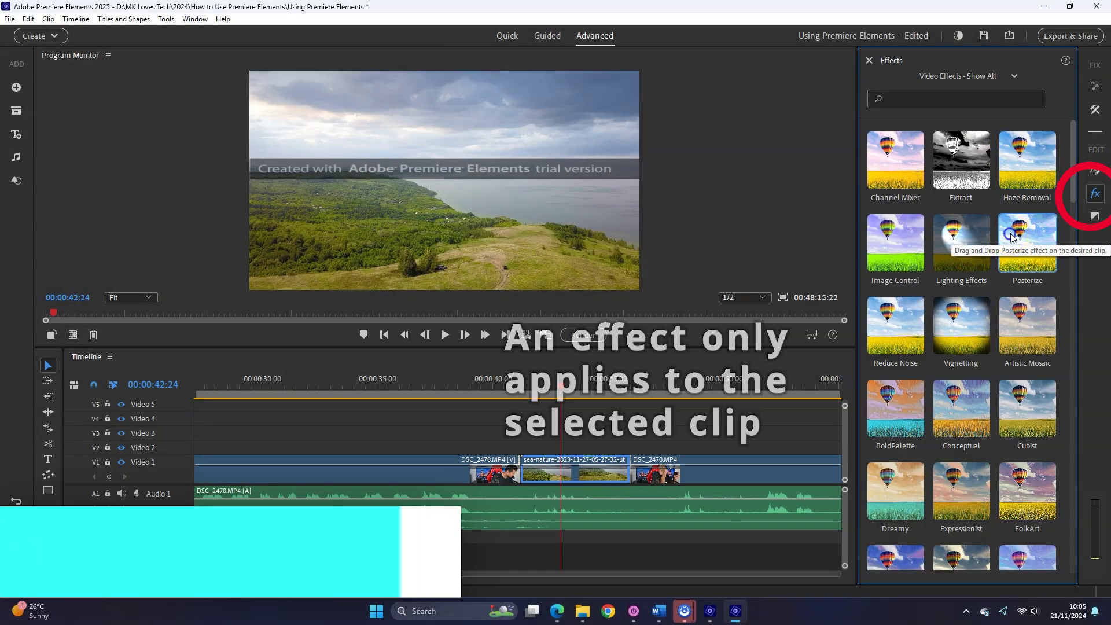
scroll(1012, 237, "down", 1)
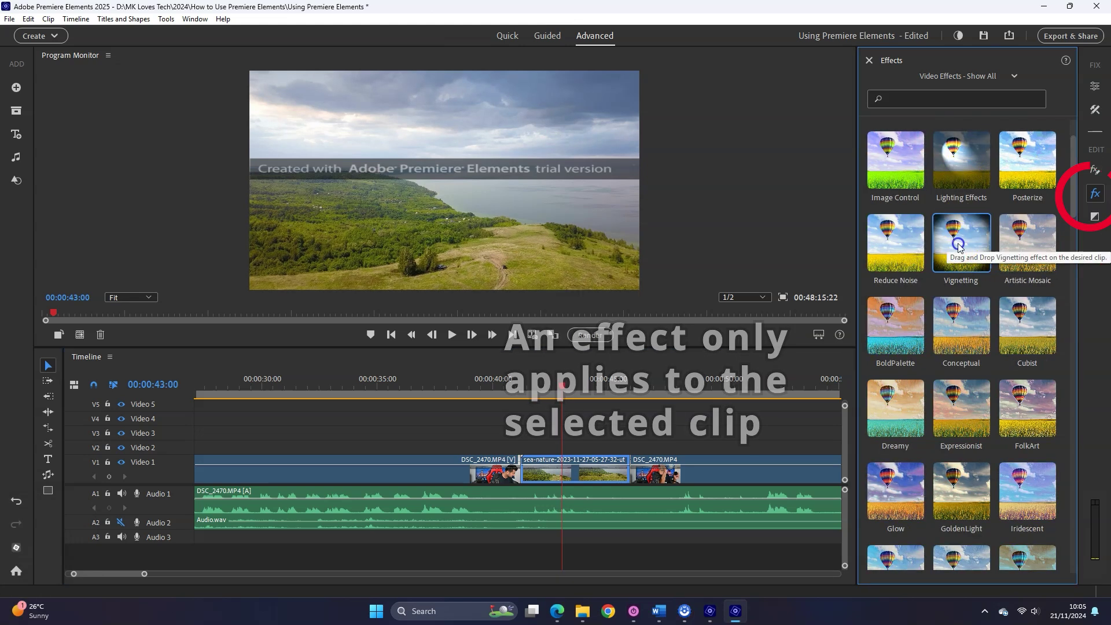
left_click_drag(962, 242, 597, 471)
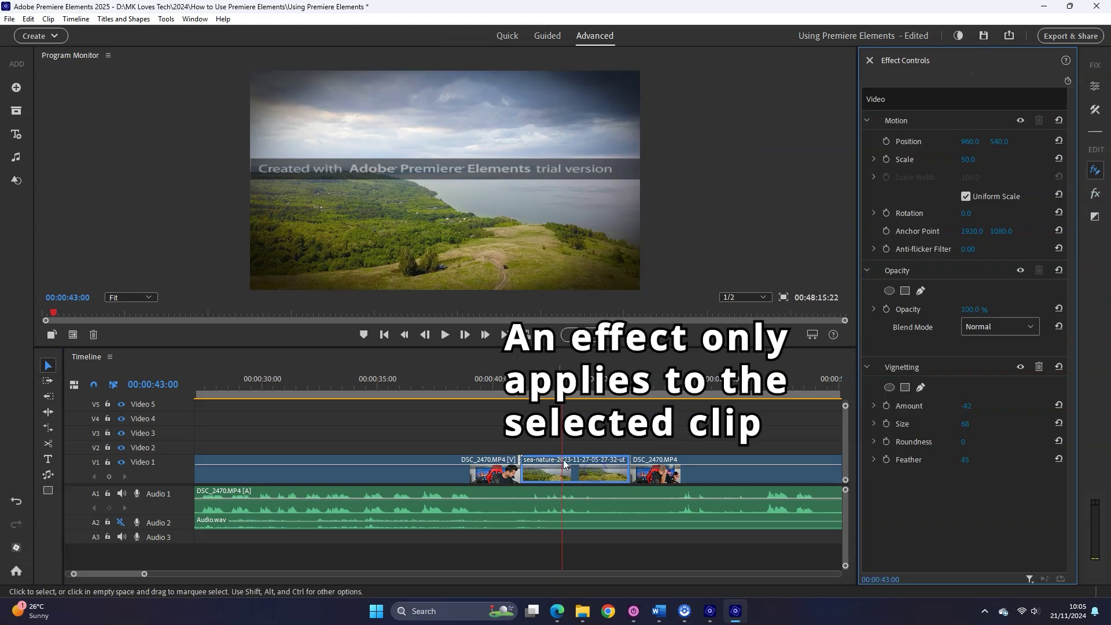
left_click(533, 388)
Step: Check the vignette at 42 seconds and return to browsing the effect categories
left_click_drag(533, 388, 543, 386)
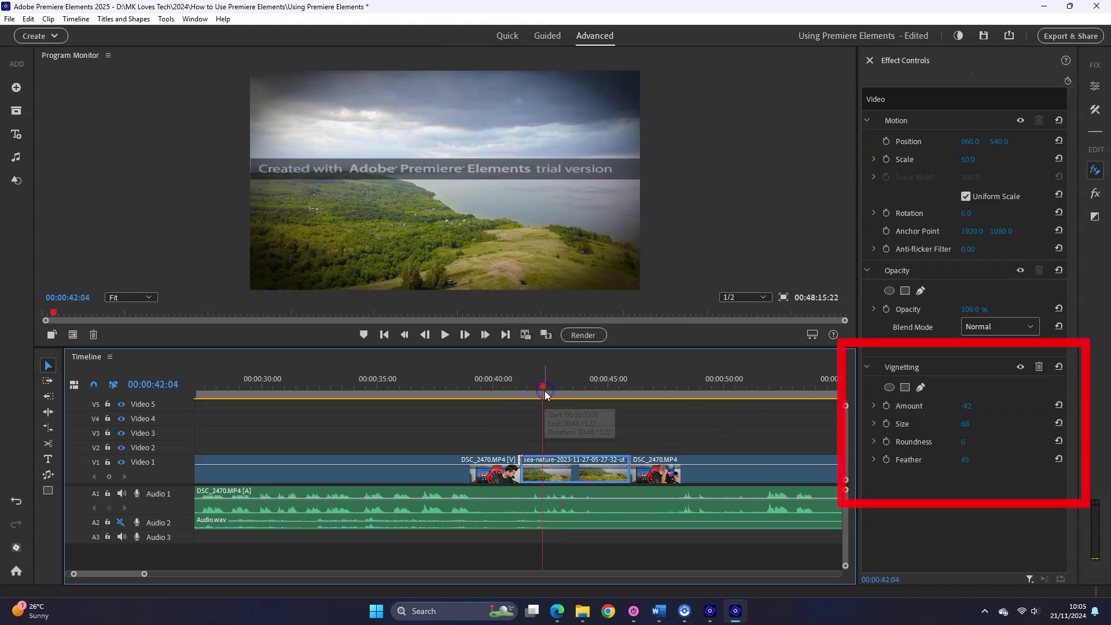
left_click(1095, 194)
scroll(962, 405, "down", 3)
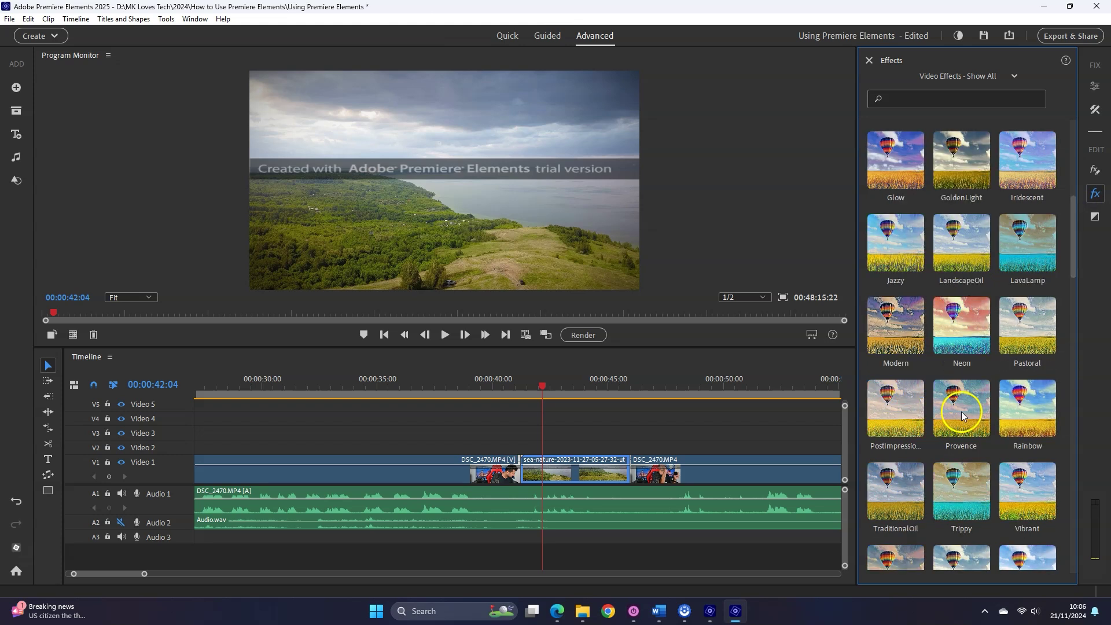
left_click(971, 106)
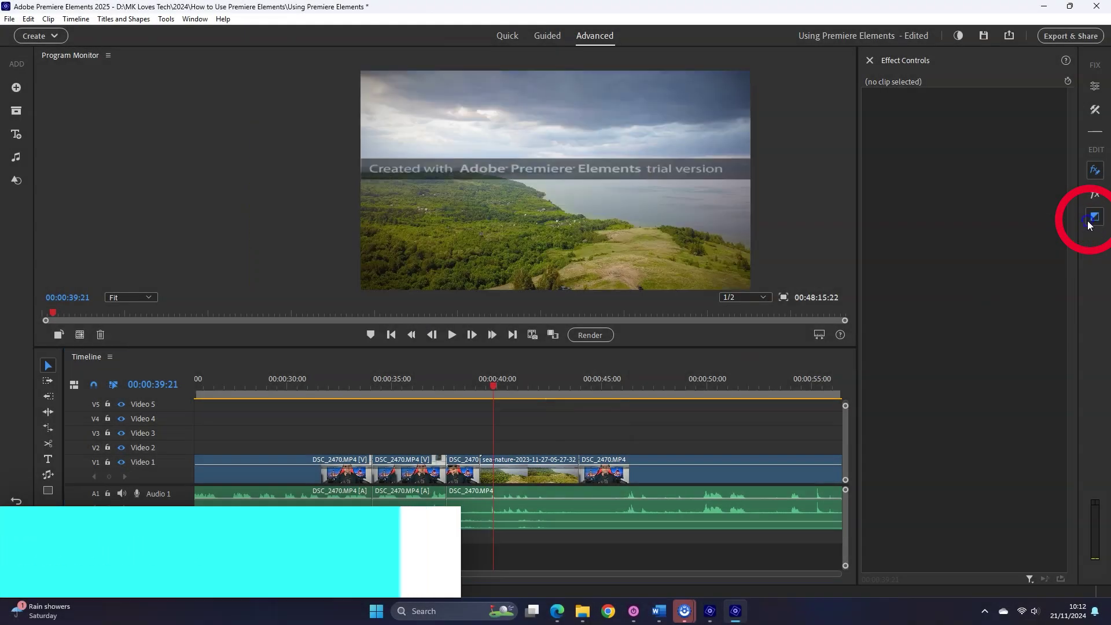
Step: Add a Spin transition at the cut after the sea-nature clip and preview it
left_click(1089, 220)
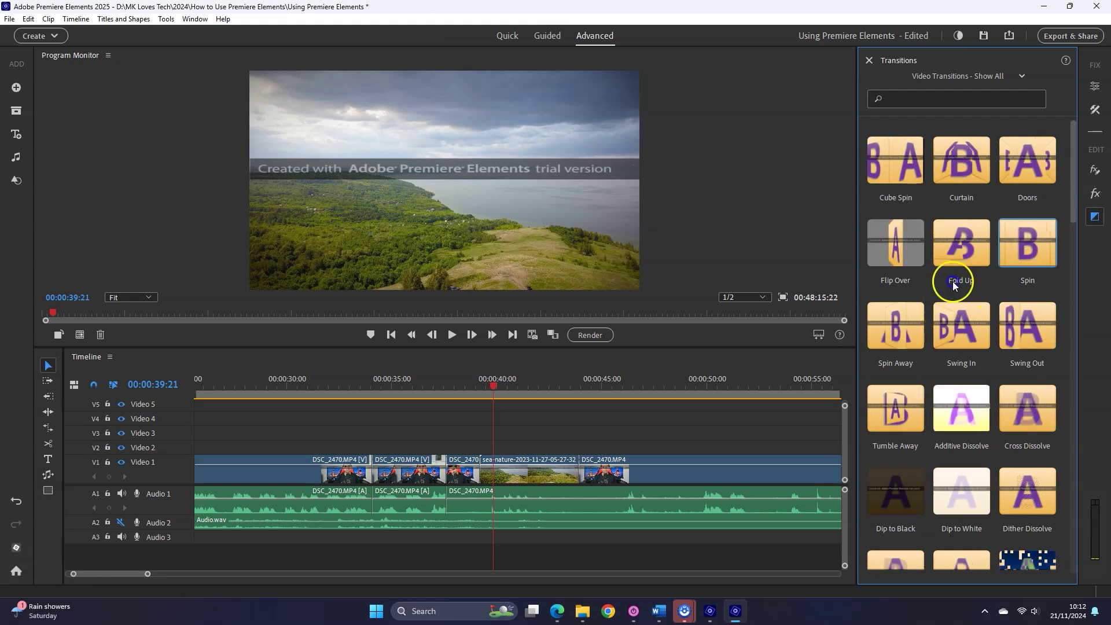
left_click_drag(953, 281, 485, 471)
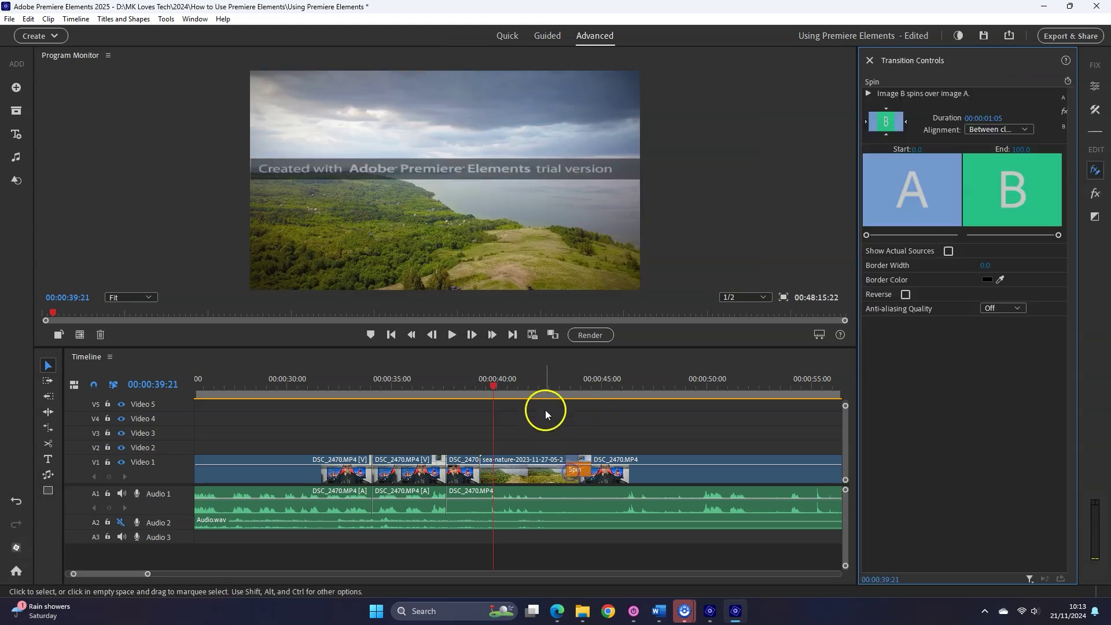
left_click(564, 397)
left_click(452, 335)
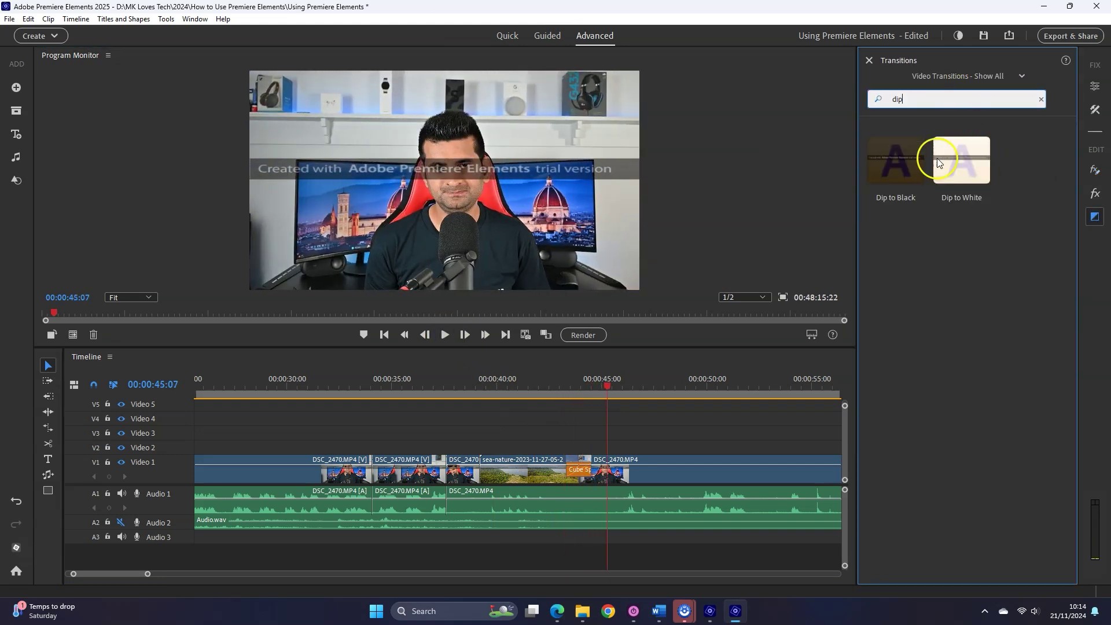
Step: Add Dip to Black at the cut before sea-nature, aligned Between clips, and play it back
left_click_drag(900, 170, 483, 470)
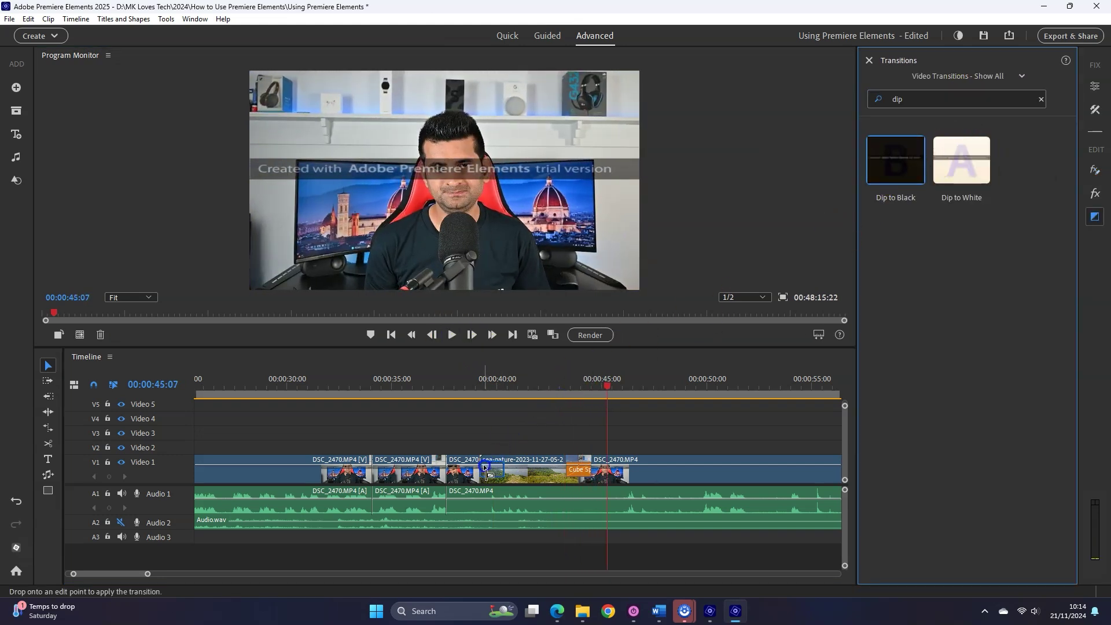
left_click(468, 383)
left_click(453, 335)
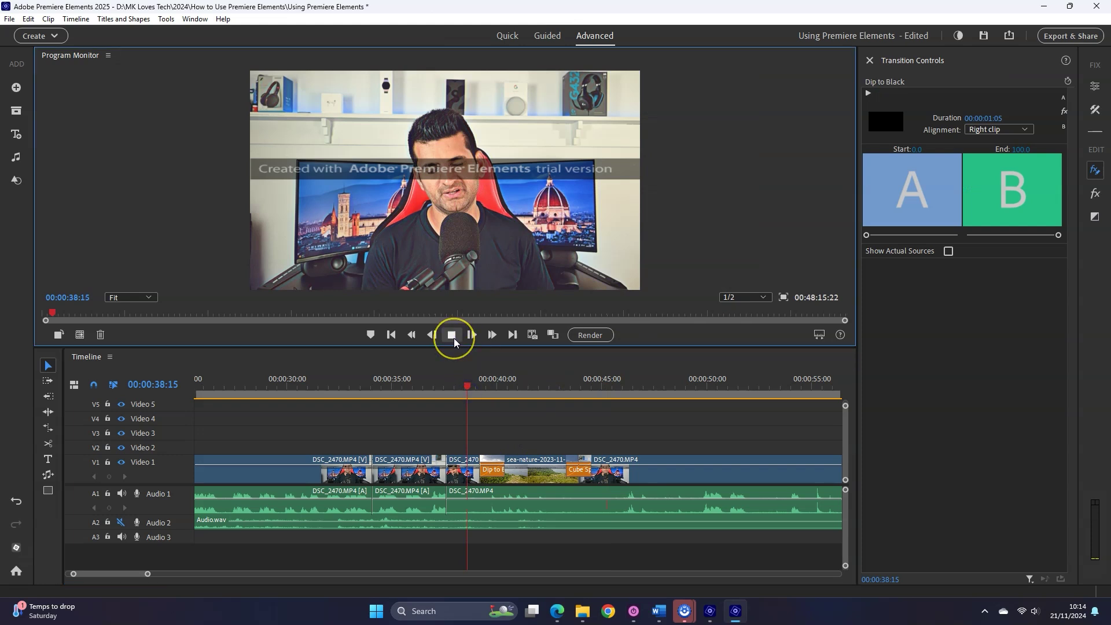
left_click(452, 335)
left_click(997, 130)
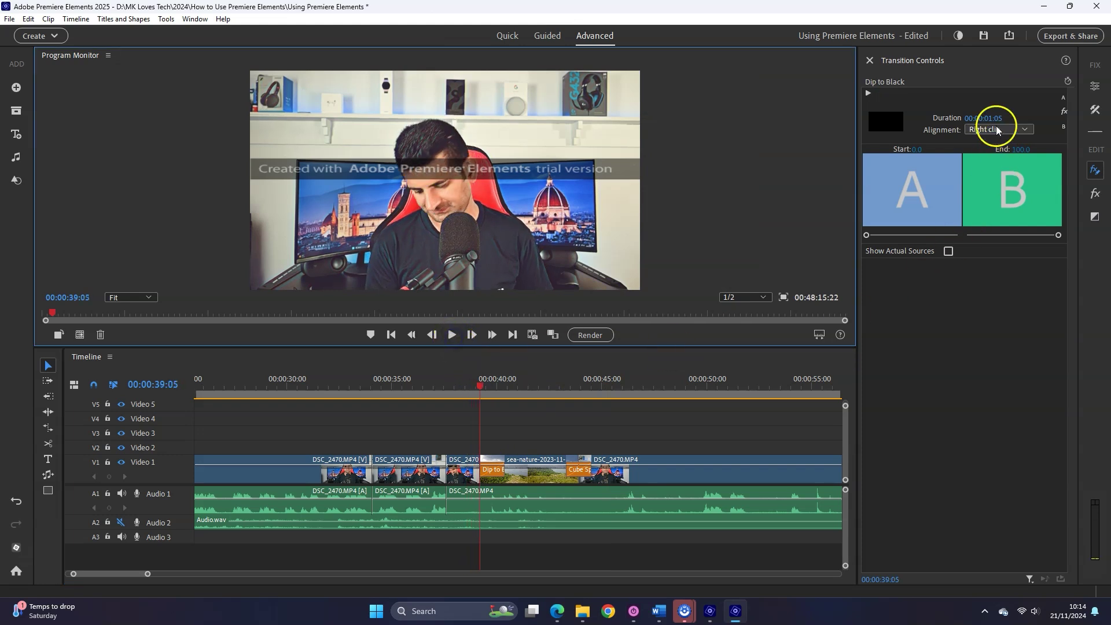
left_click(1000, 144)
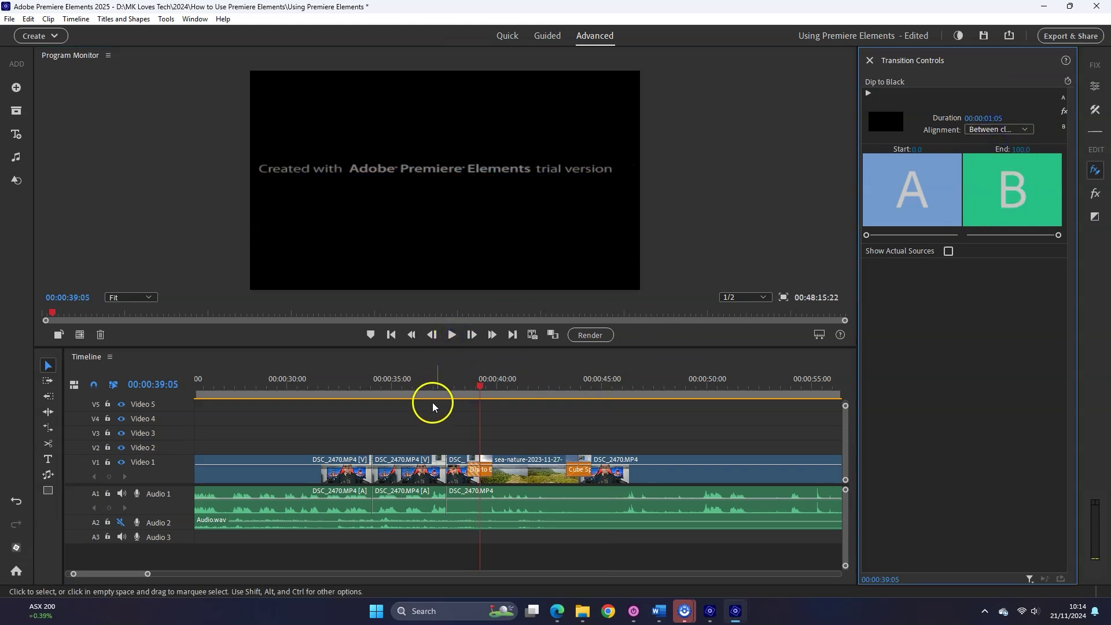
left_click(470, 393)
left_click(452, 335)
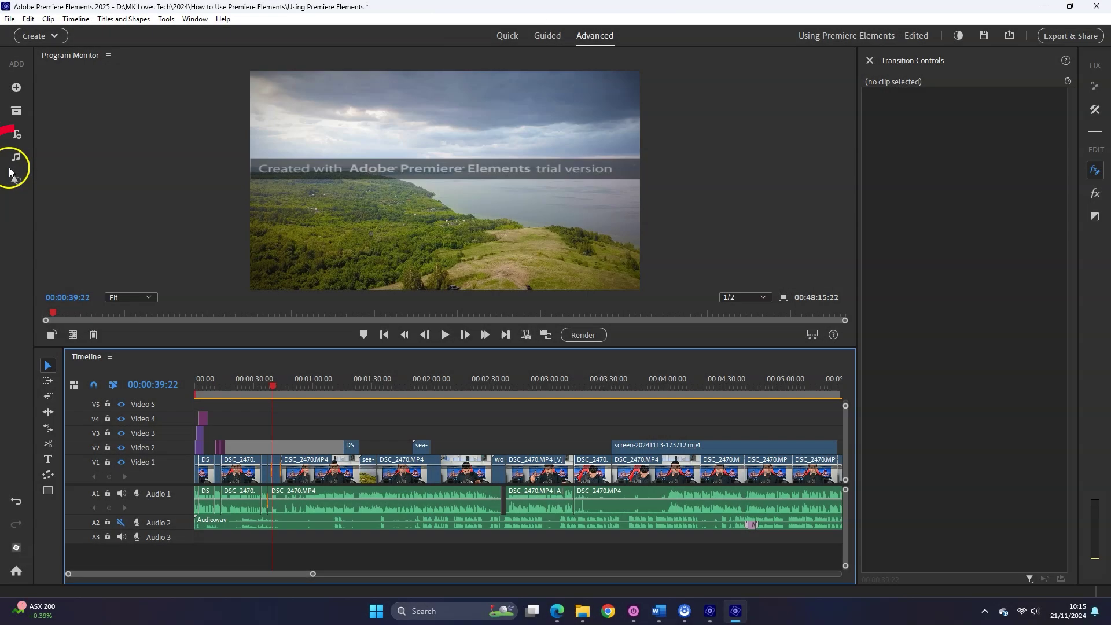
Step: Add the DownHome music score to Audio 3, made more mellow and fitted to the entire video
left_click(16, 157)
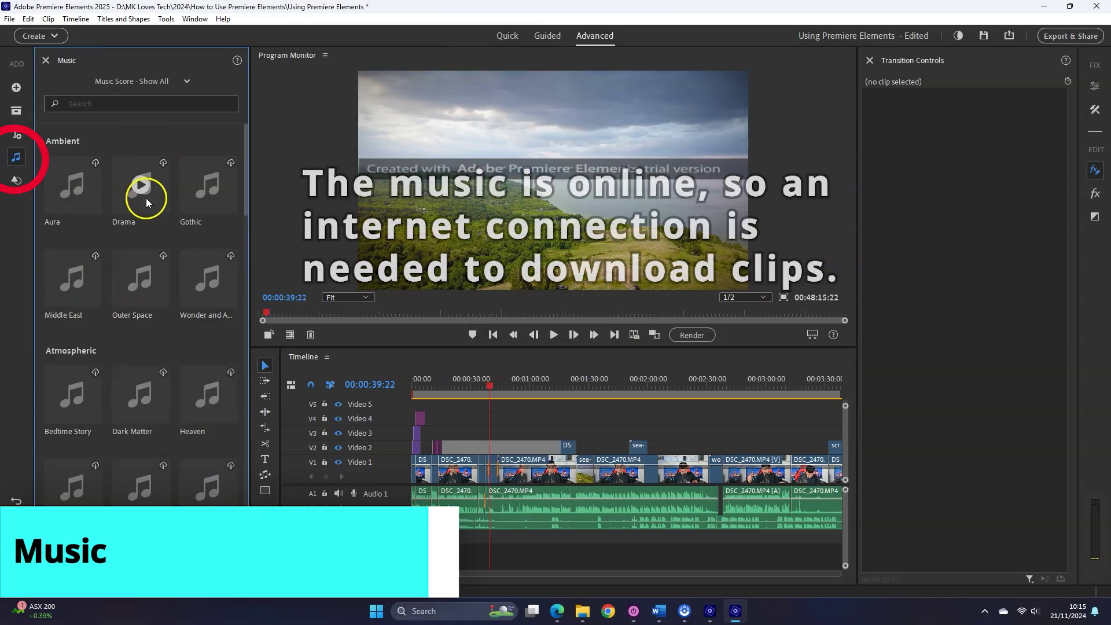
scroll(139, 287, "down", 10)
scroll(139, 287, "up", 10)
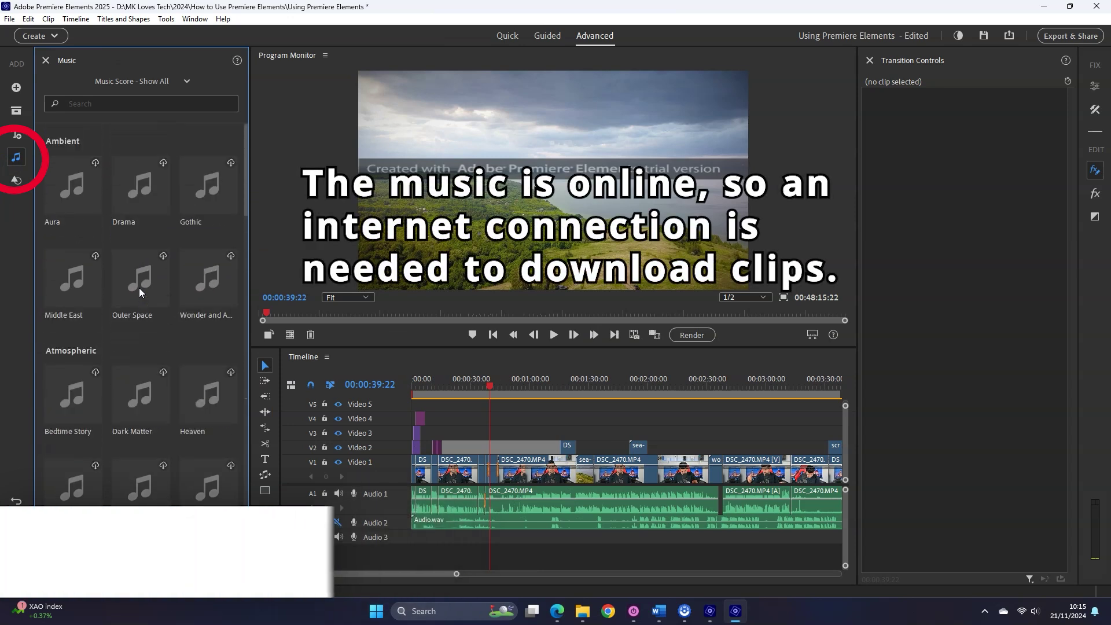
scroll(139, 287, "down", 12)
left_click_drag(155, 229, 436, 538)
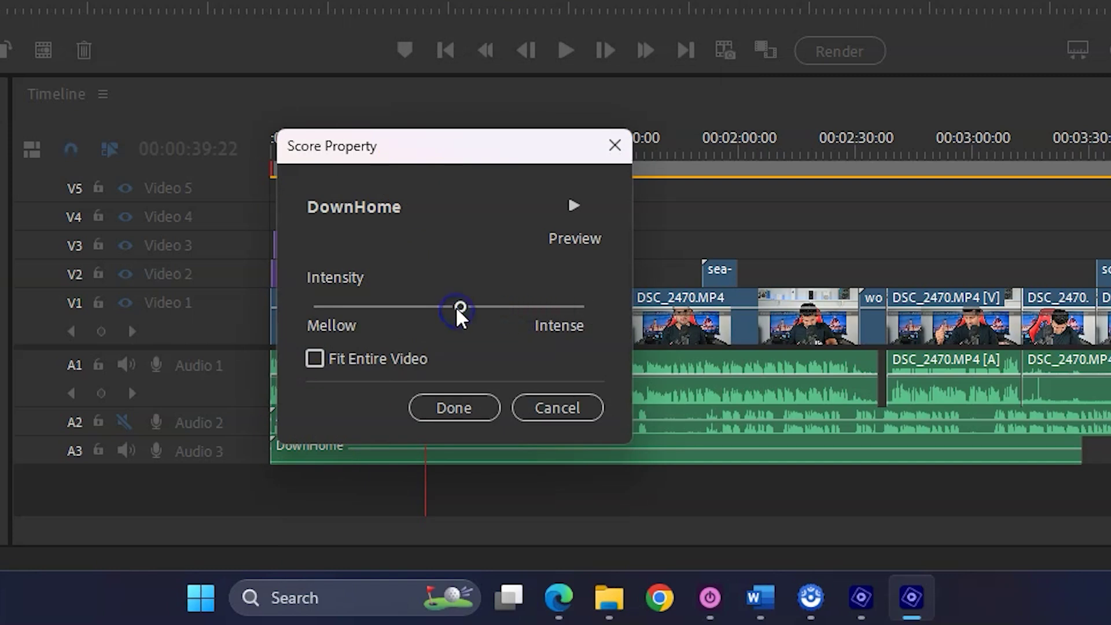
left_click_drag(356, 305, 365, 307)
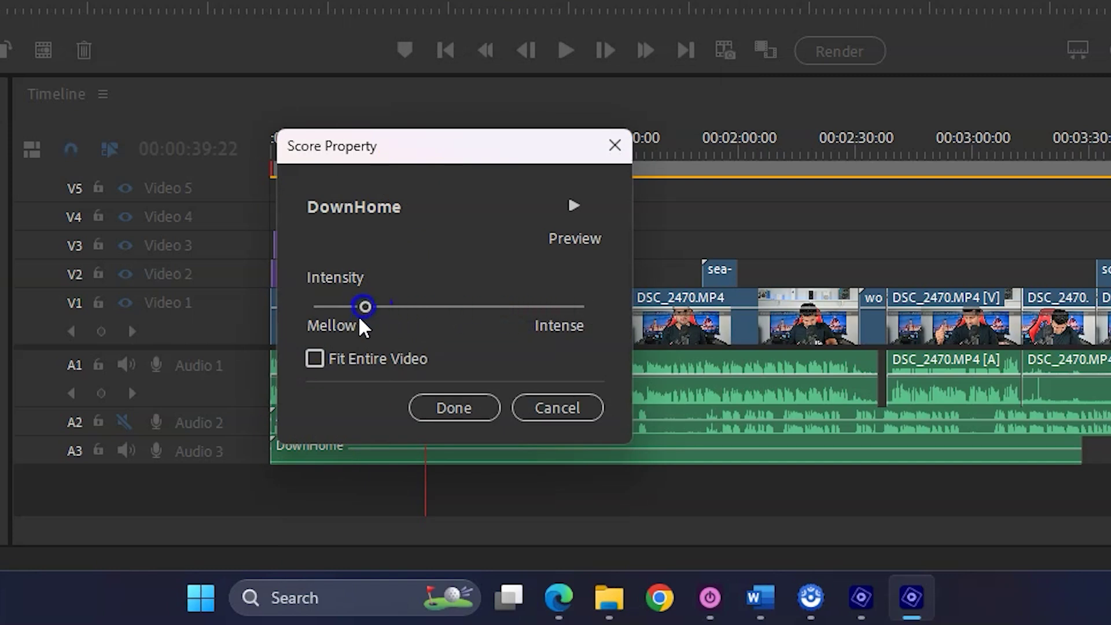
left_click(313, 359)
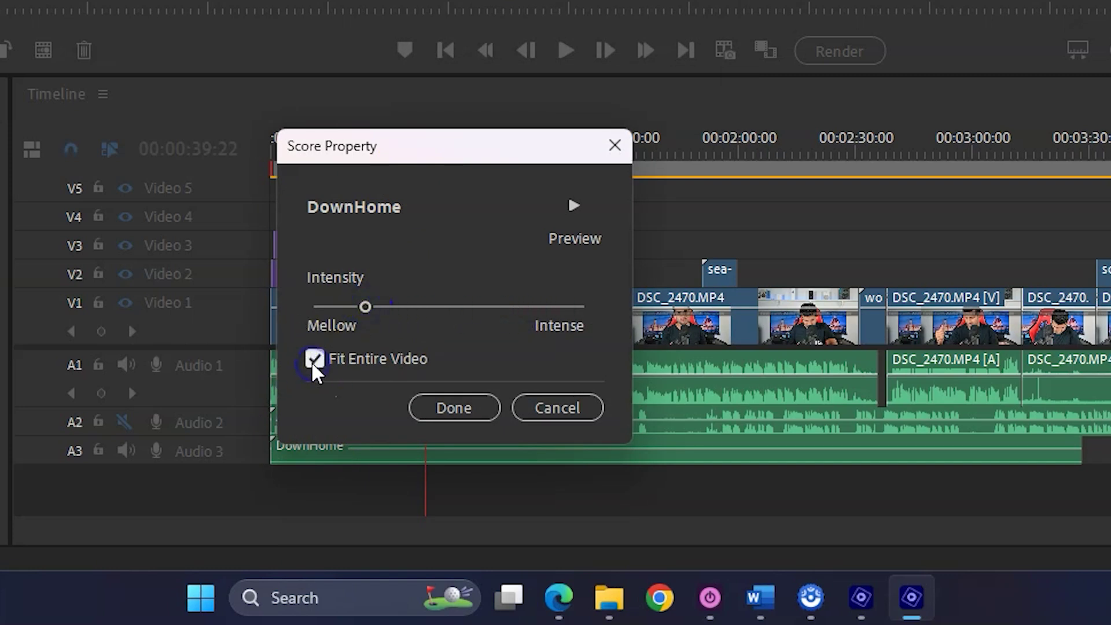
left_click(436, 401)
Step: Lower the DownHome clip's volume Level from 0.0 dB to about -7.3 dB
left_click_drag(359, 524, 614, 524)
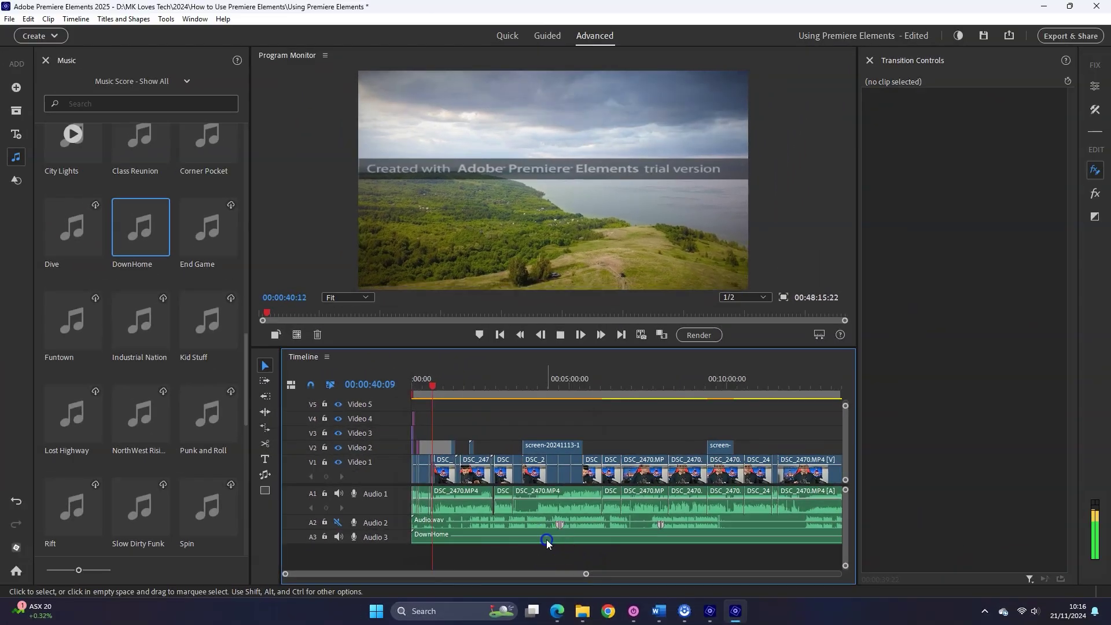
left_click(546, 538)
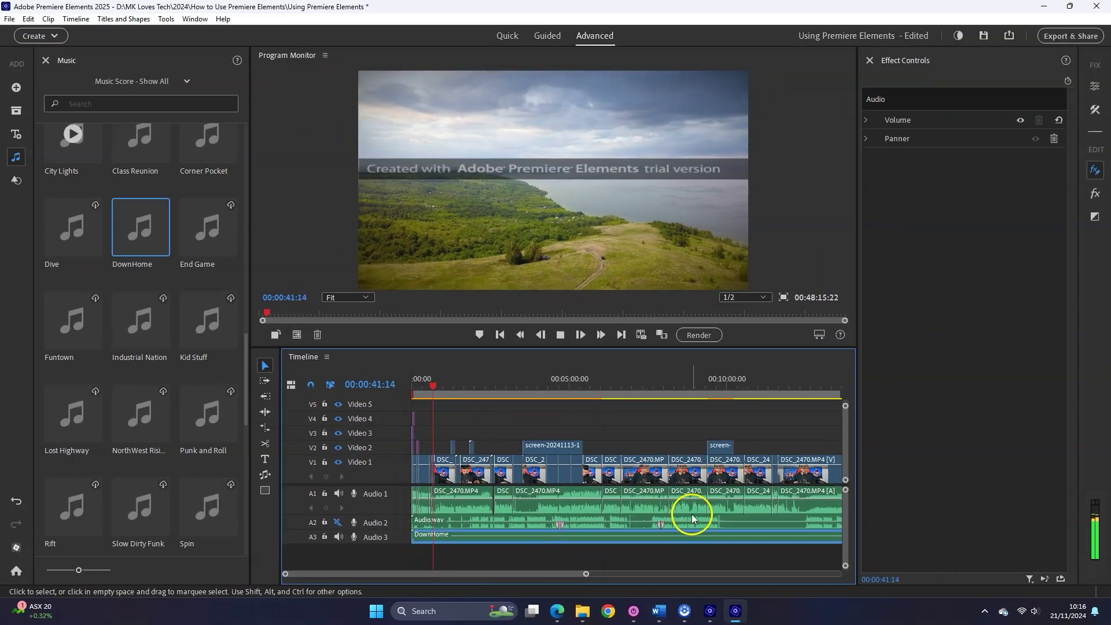
left_click(866, 120)
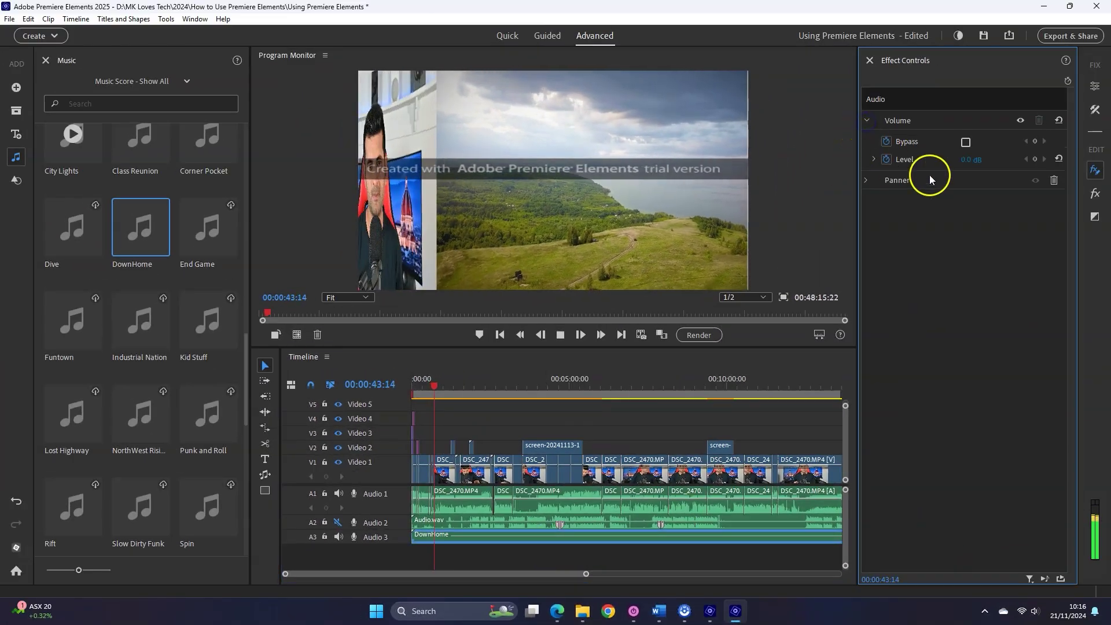
left_click_drag(962, 165, 976, 166)
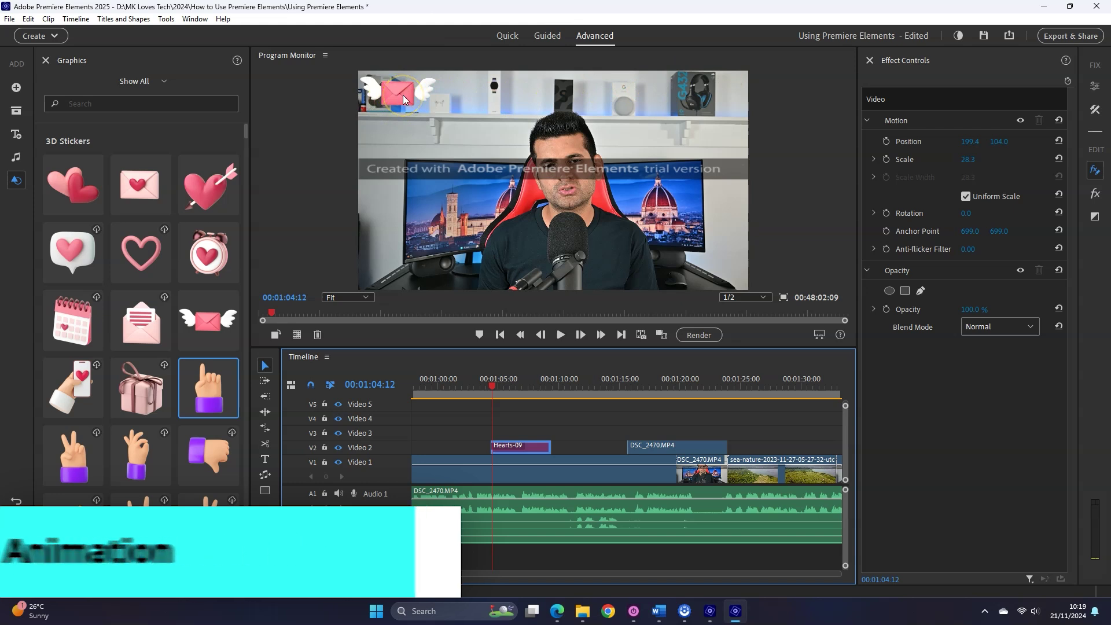
Step: Deselect the top-left sticker, preview playback, and zoom the timeline in around it
left_click(509, 108)
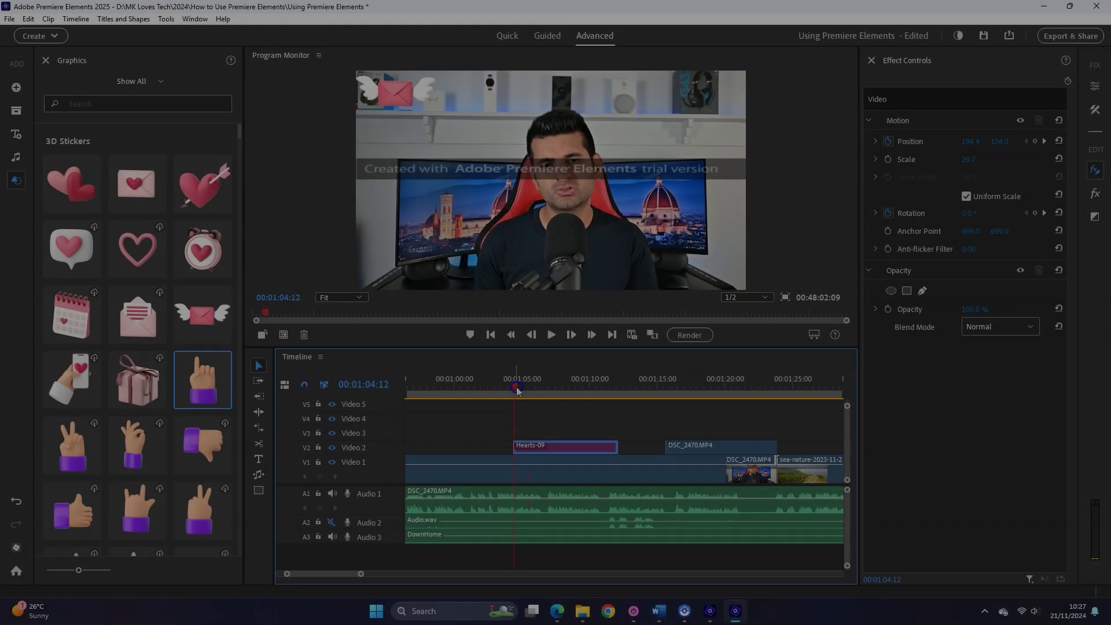
left_click(544, 340)
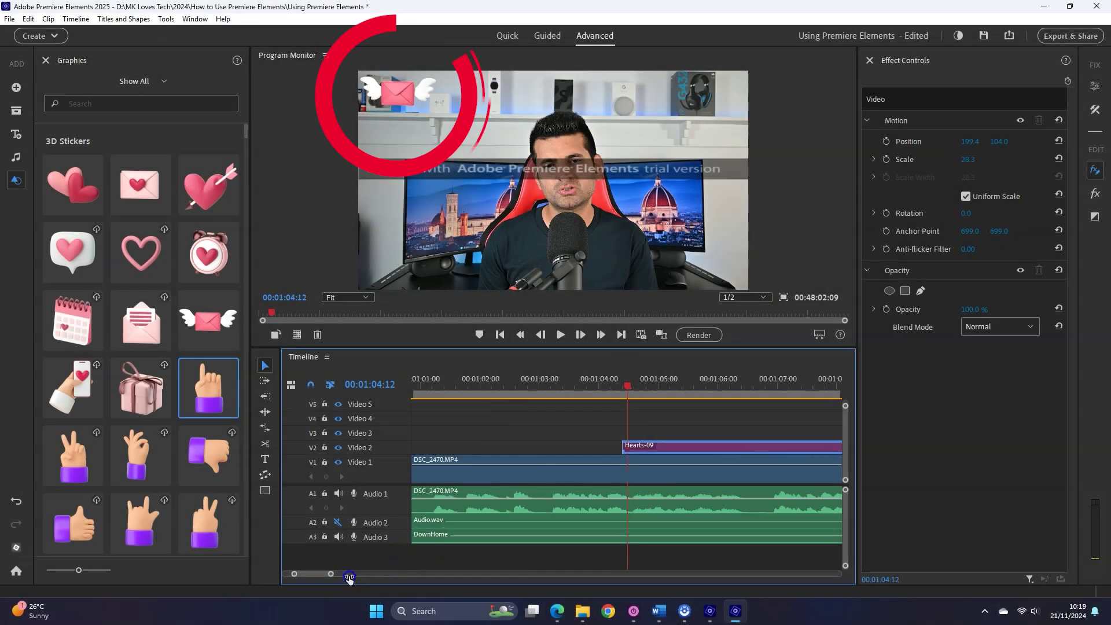
left_click_drag(349, 578, 327, 577)
left_click(624, 388)
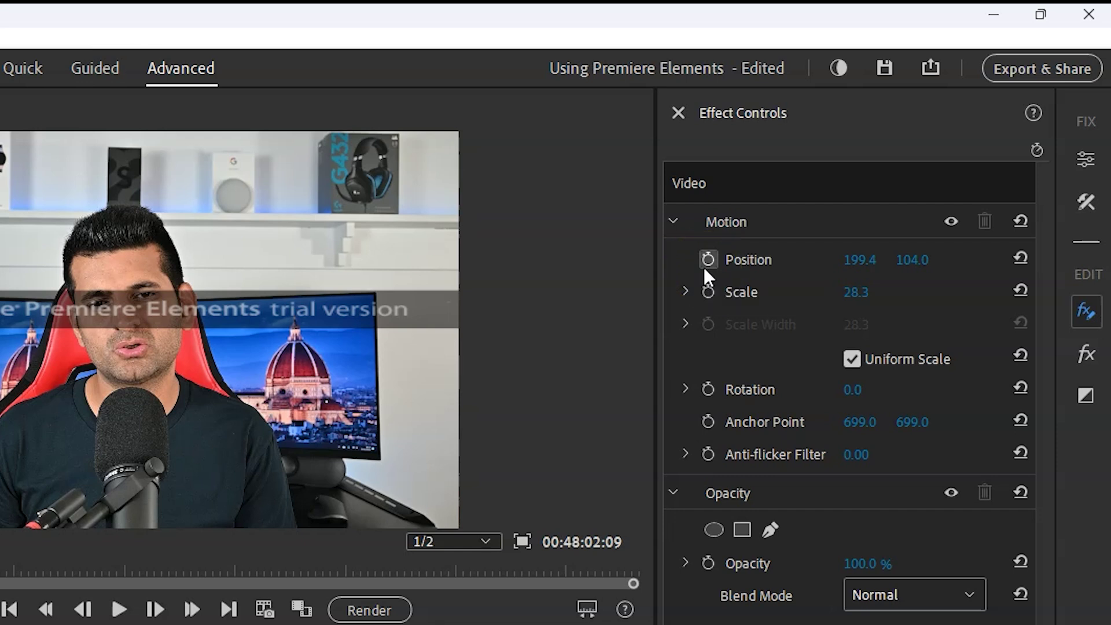
Step: Keyframe the sticker's Position and Scale, then move it right at 1:09
left_click(704, 266)
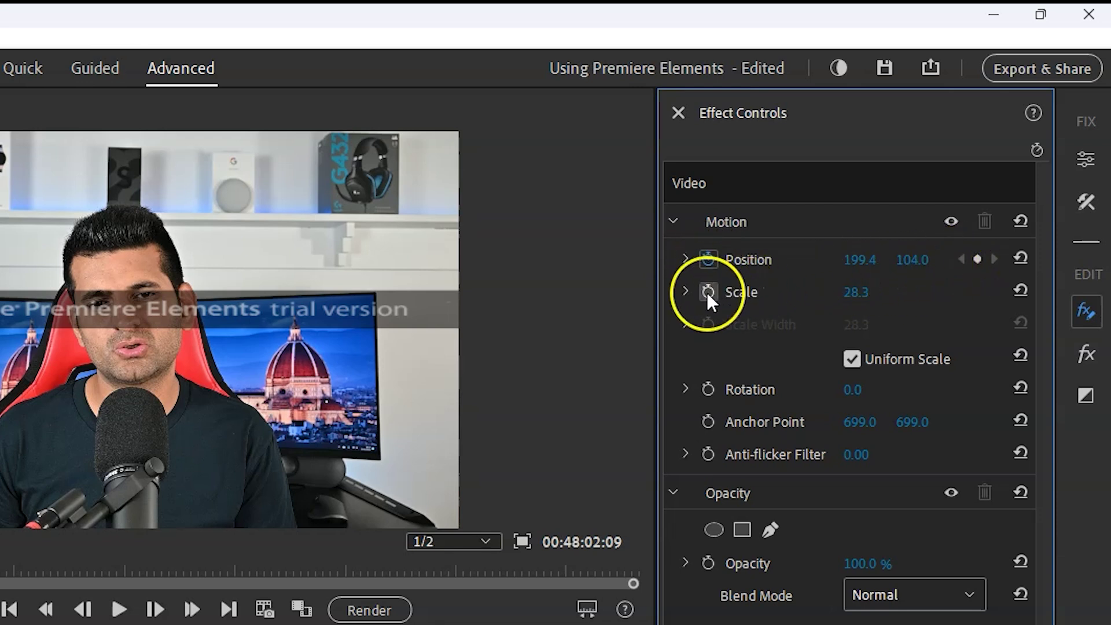
left_click(707, 292)
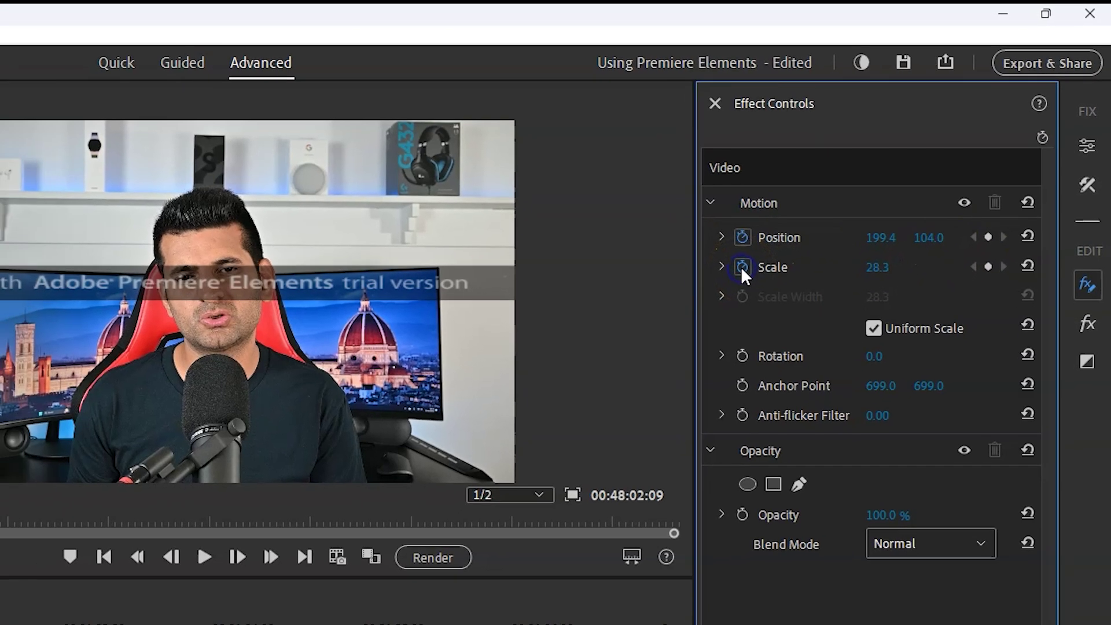
left_click(722, 237)
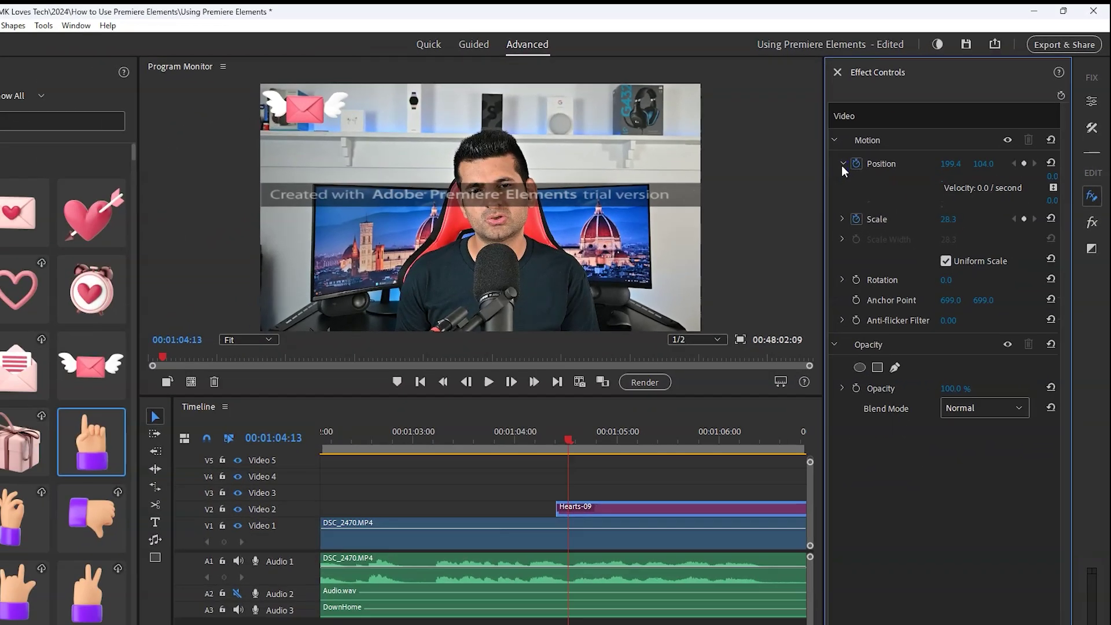
left_click(843, 163)
left_click(564, 440)
key("minus")
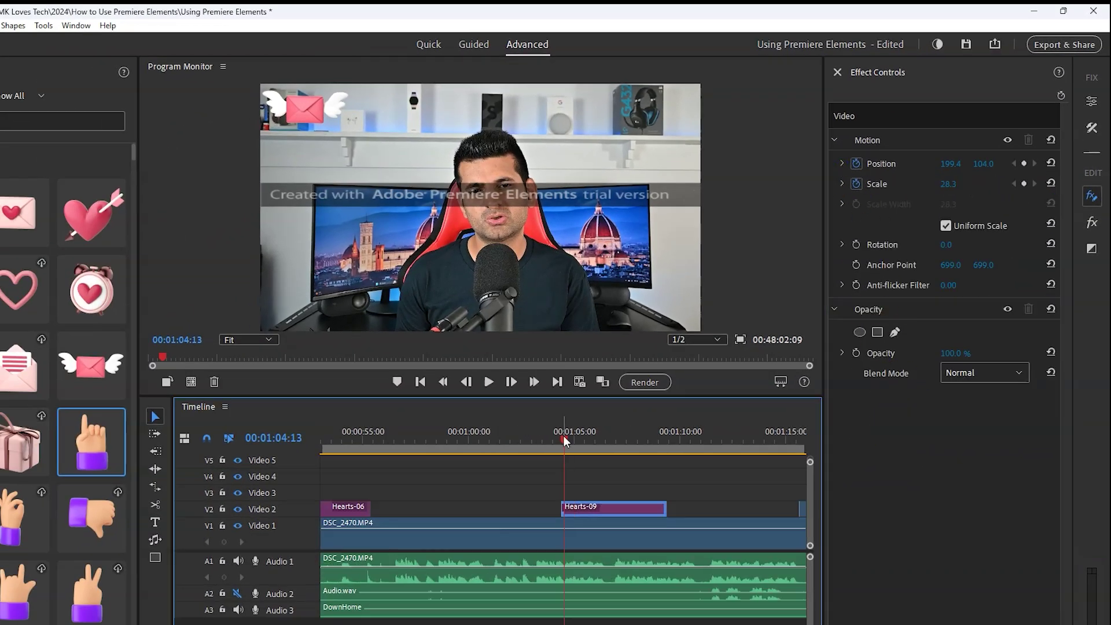
left_click_drag(565, 440, 663, 443)
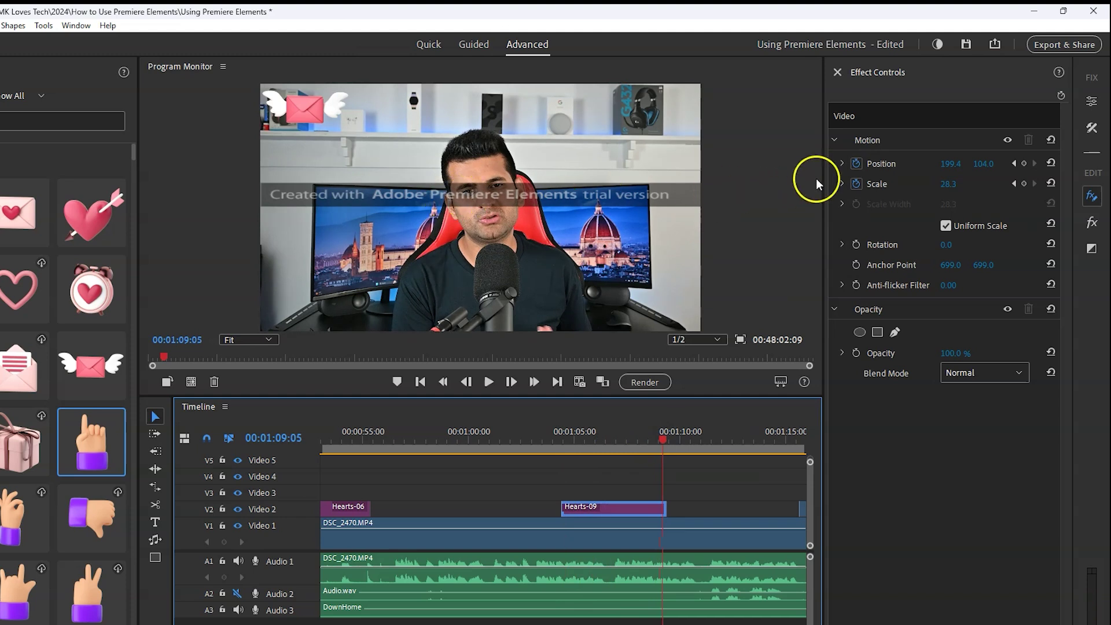
left_click_drag(950, 168, 1105, 157)
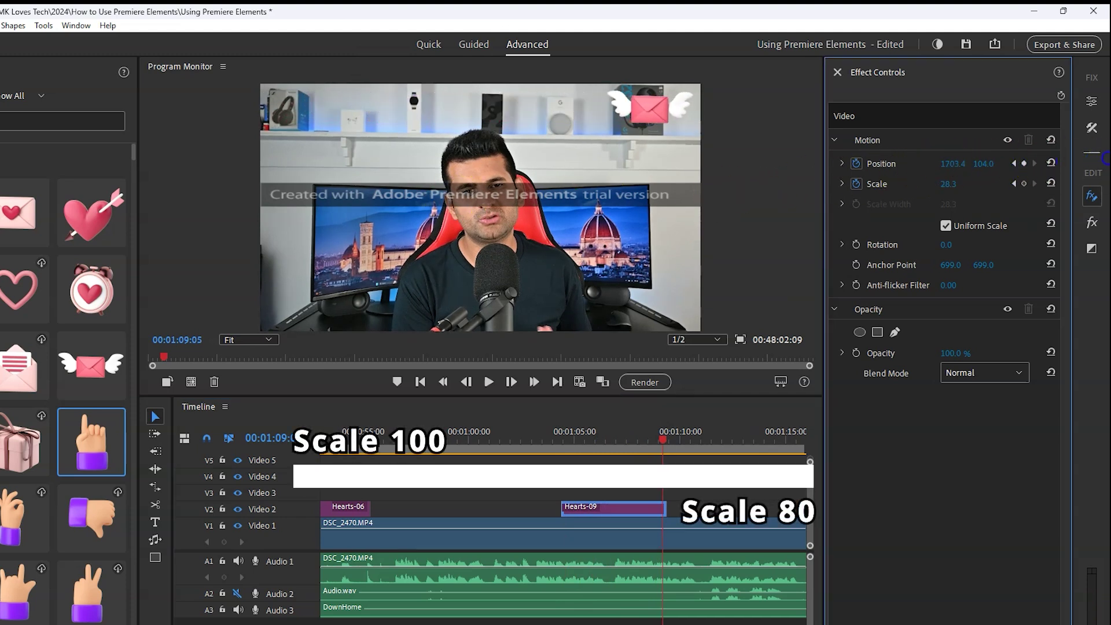
Step: Enlarge the sticker to scale 32.2 at the end keyframe and play back the animation
left_click(571, 445)
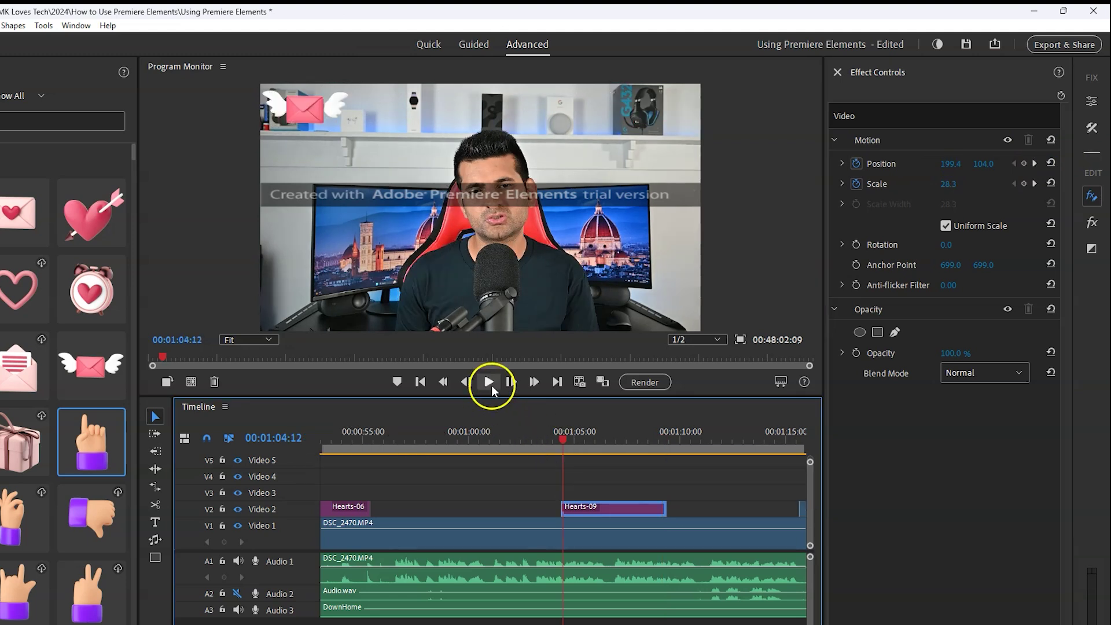
left_click(489, 383)
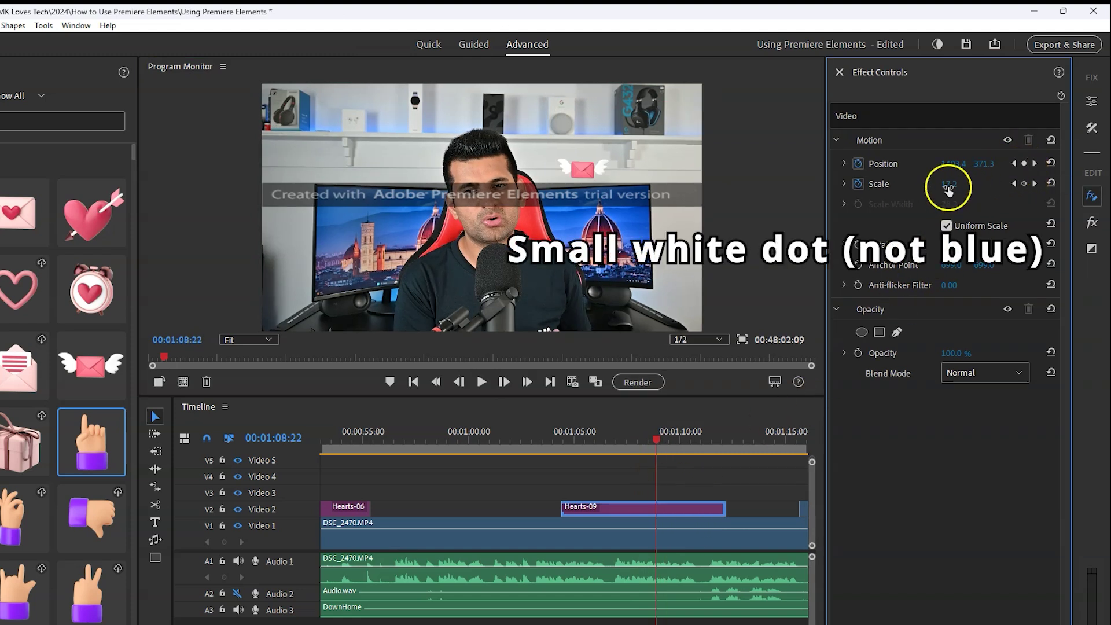
left_click_drag(948, 190, 978, 187)
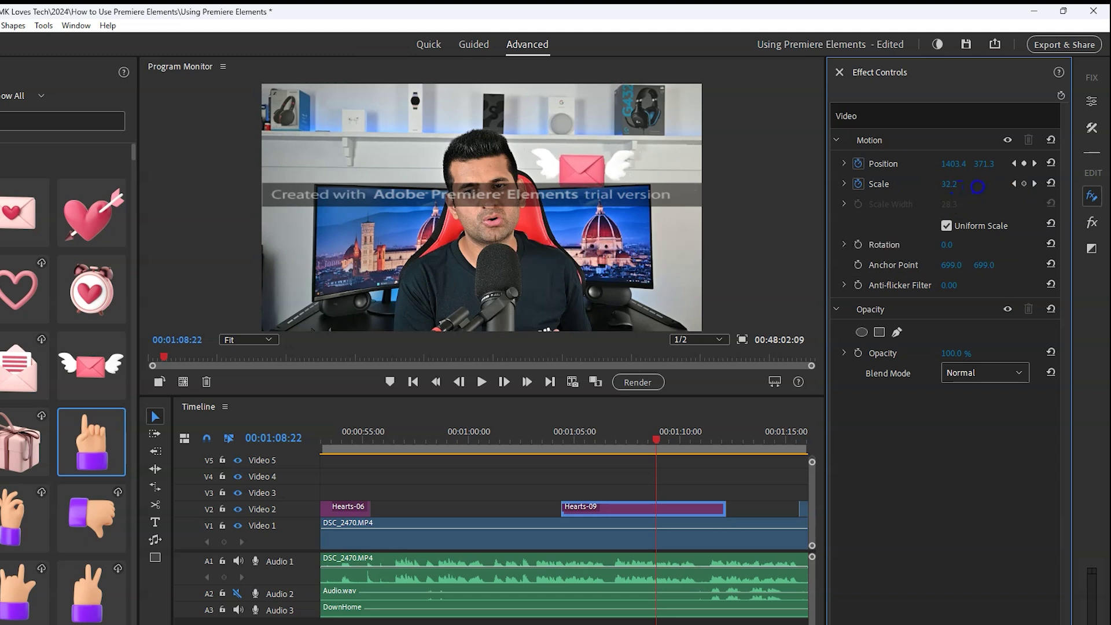
left_click(574, 447)
left_click(481, 382)
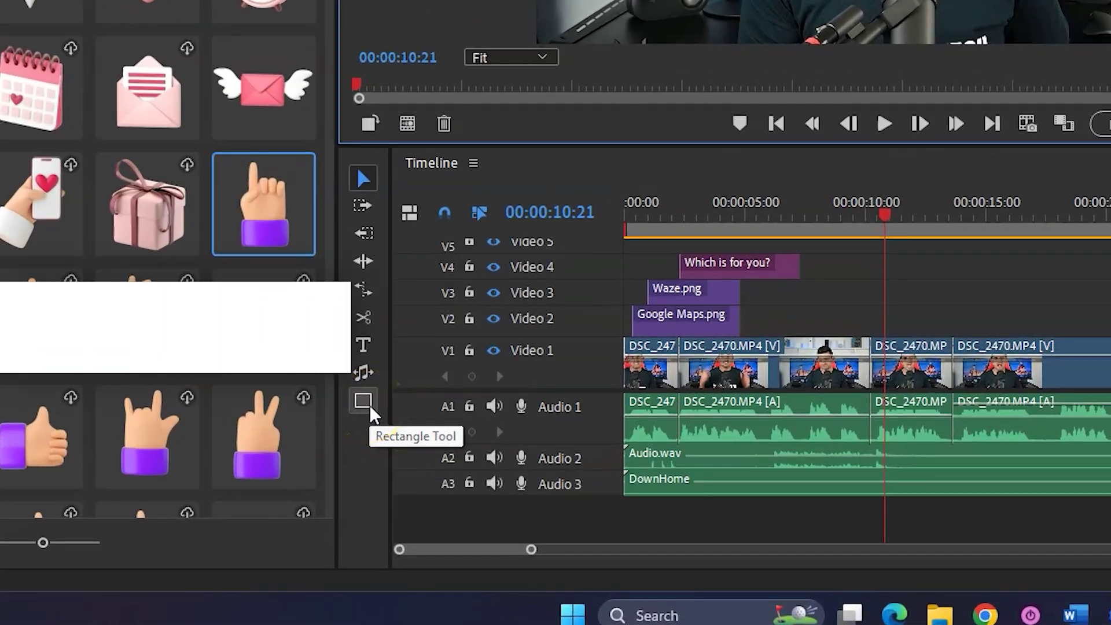
Step: Draw a red rectangle reading 'Hello, this is a box :)' and render all 35 timeline previews
left_click(259, 491)
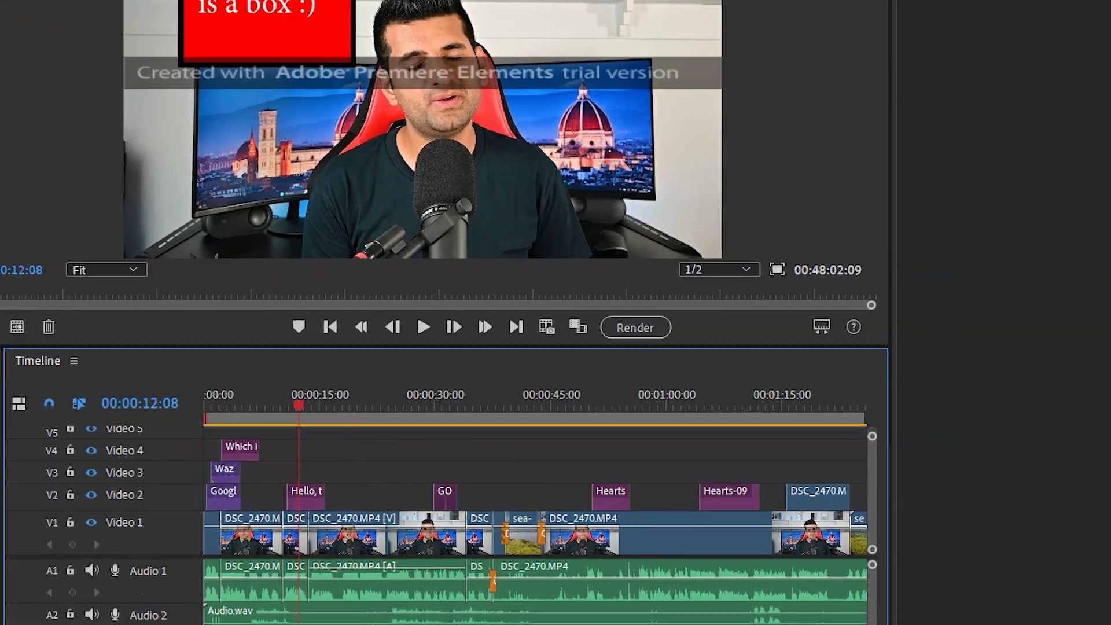
left_click_drag(333, 613, 377, 613)
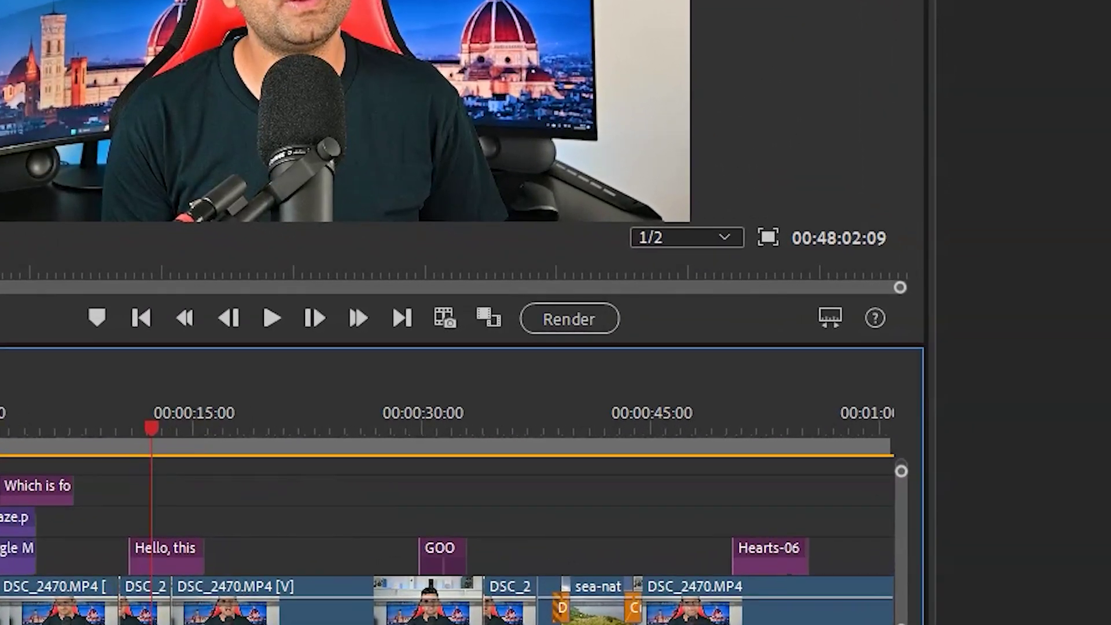
left_click(555, 323)
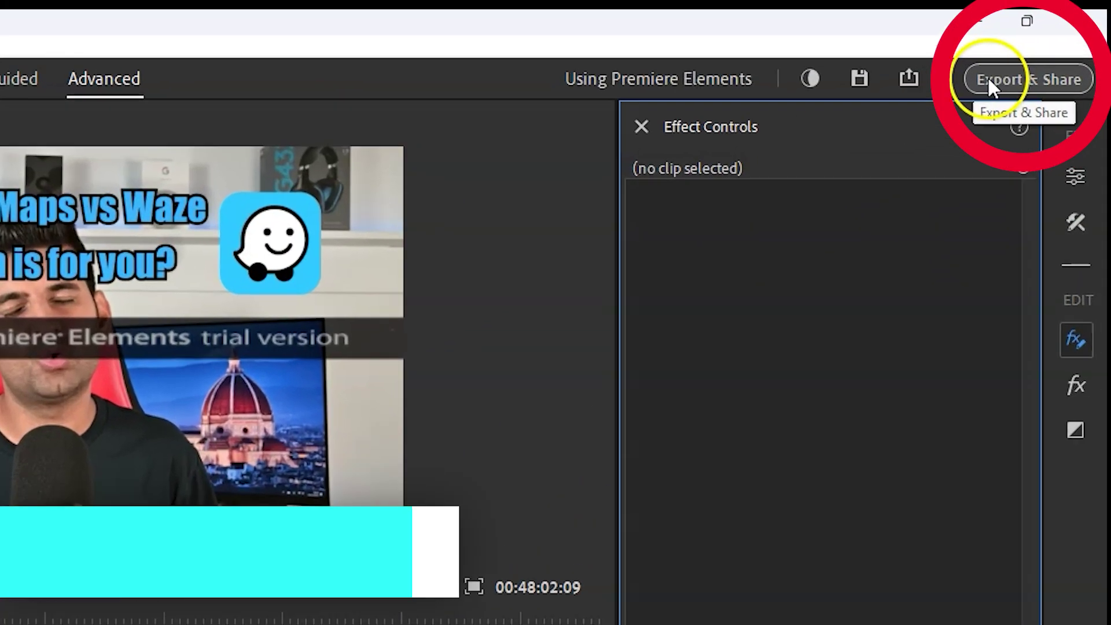
Step: Export to Computer as H.264, High Quality 1080p HD, saving Using Premiere Elements.mp4 to the Desktop
left_click(1032, 53)
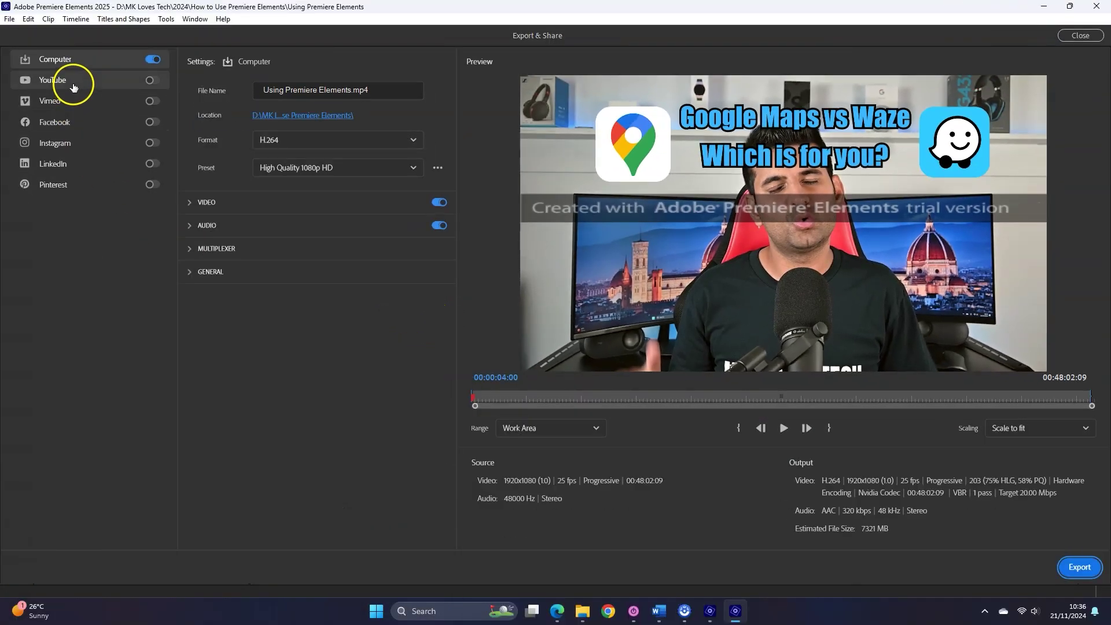
left_click(107, 84)
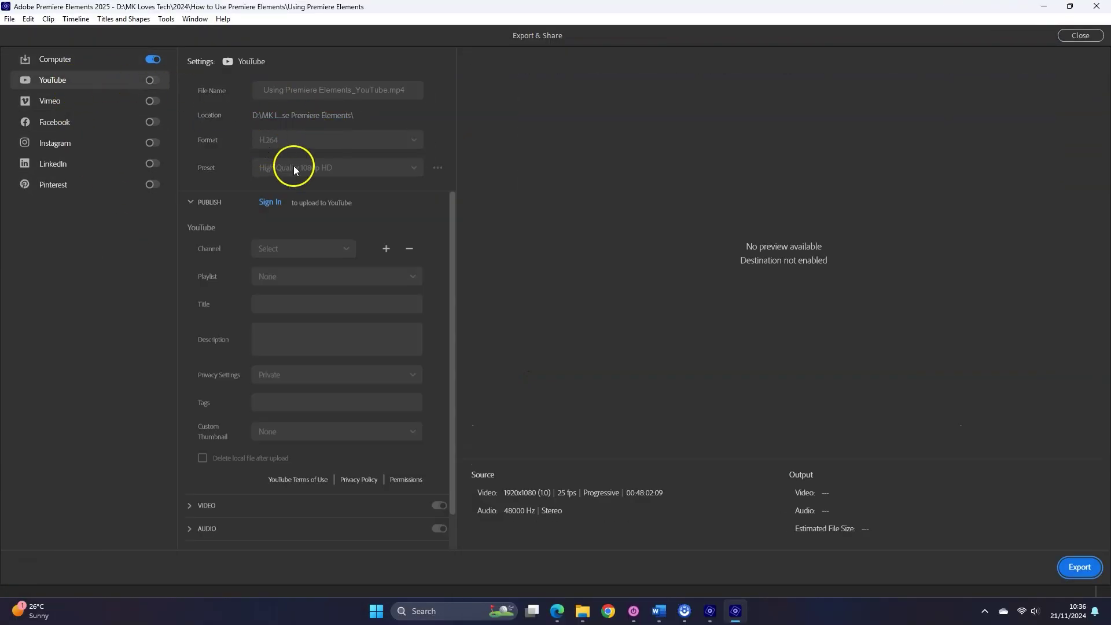
left_click(55, 60)
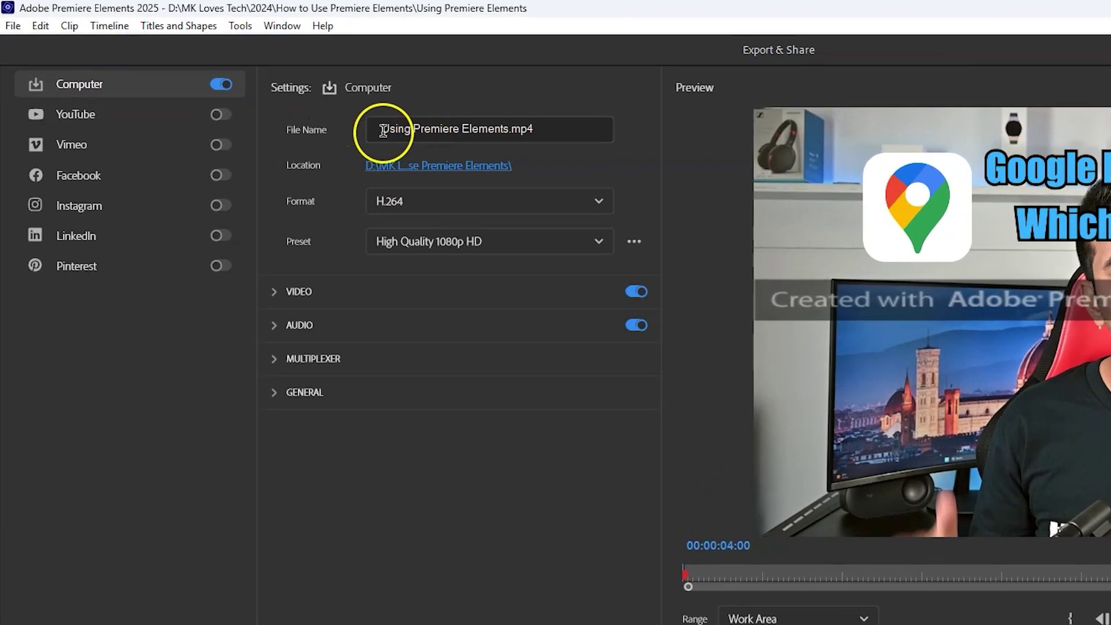
left_click(408, 202)
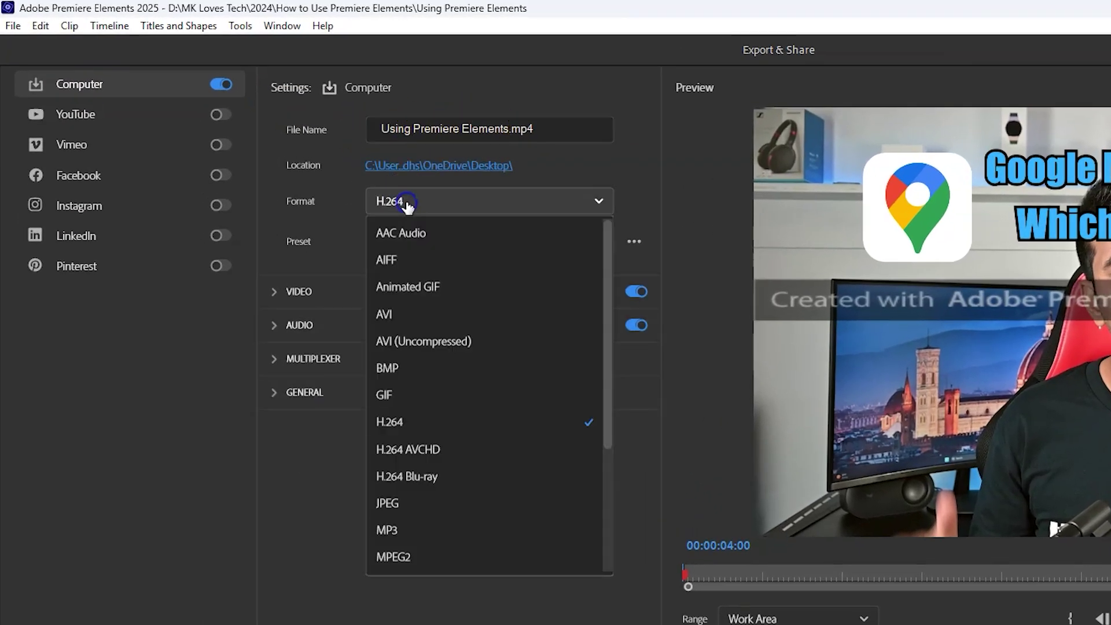
left_click(409, 203)
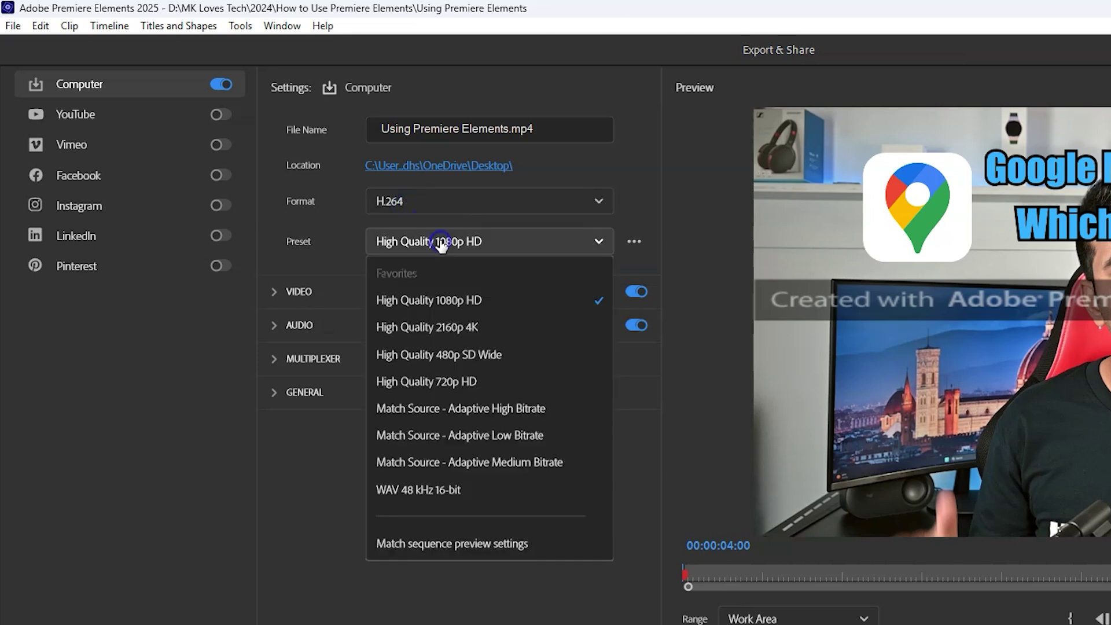
left_click(440, 243)
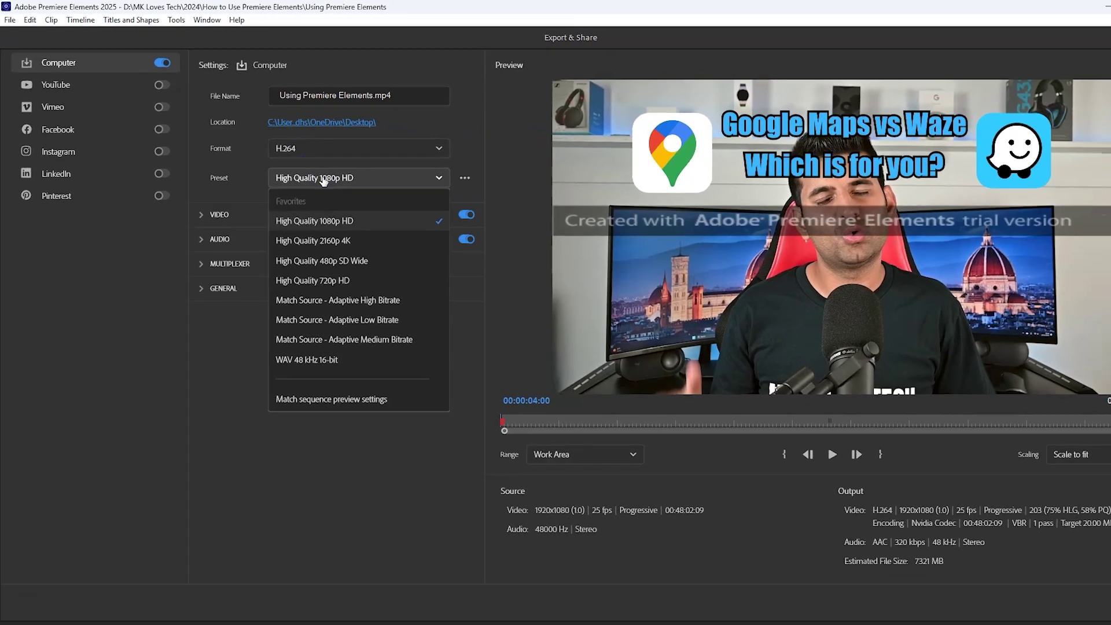
left_click(460, 409)
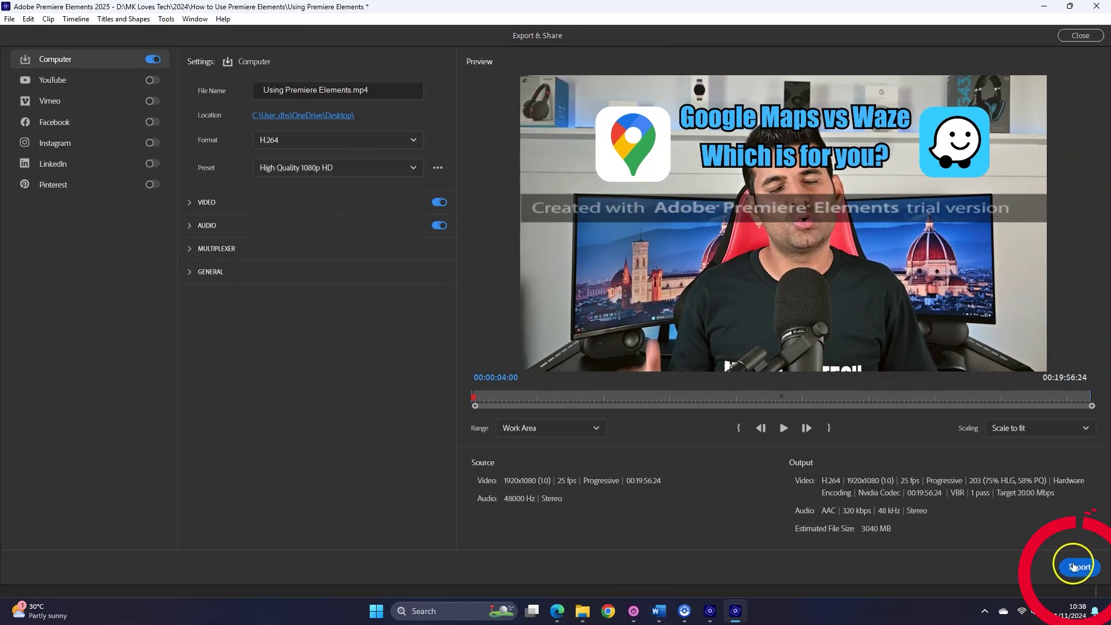
left_click(1079, 568)
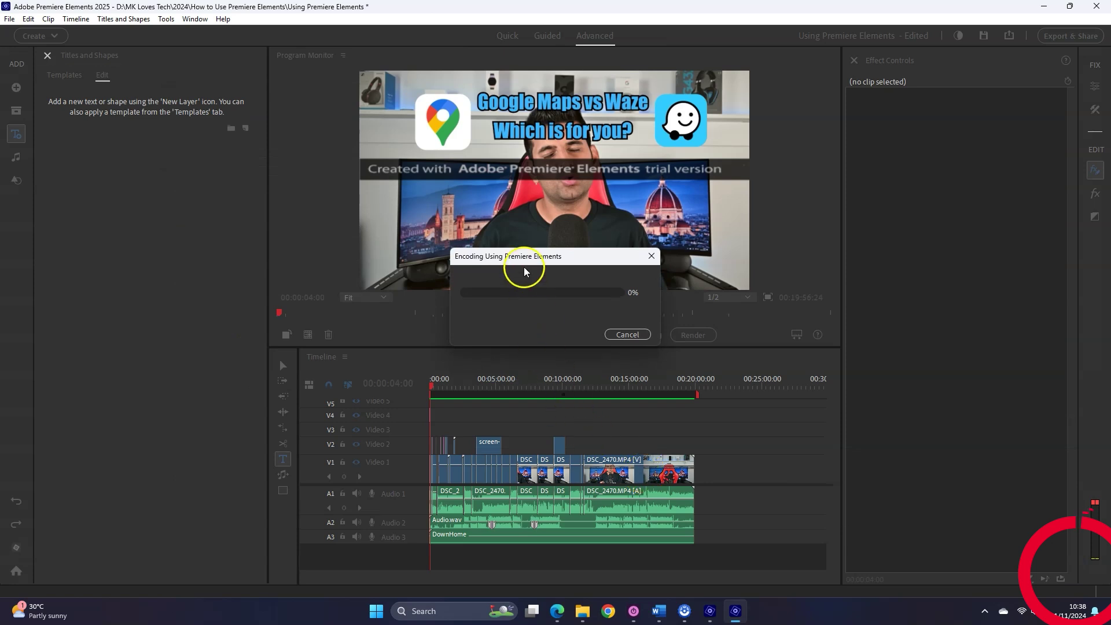